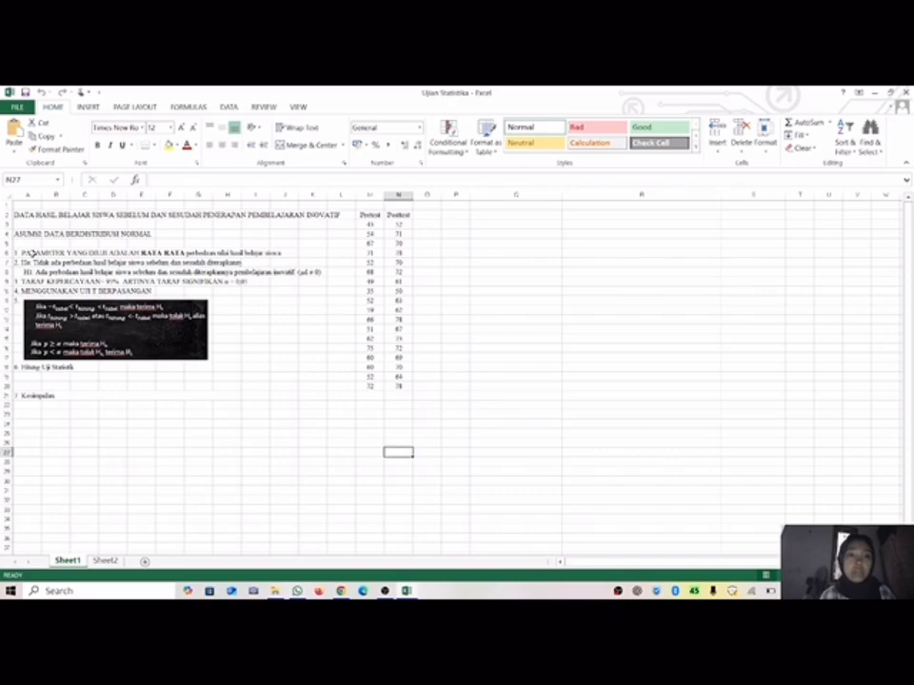
- Review the test parameter, hypotheses, significance level and chosen test listed in cells A6 to A10
{"action": "left_click", "coordinate": [31, 253]}
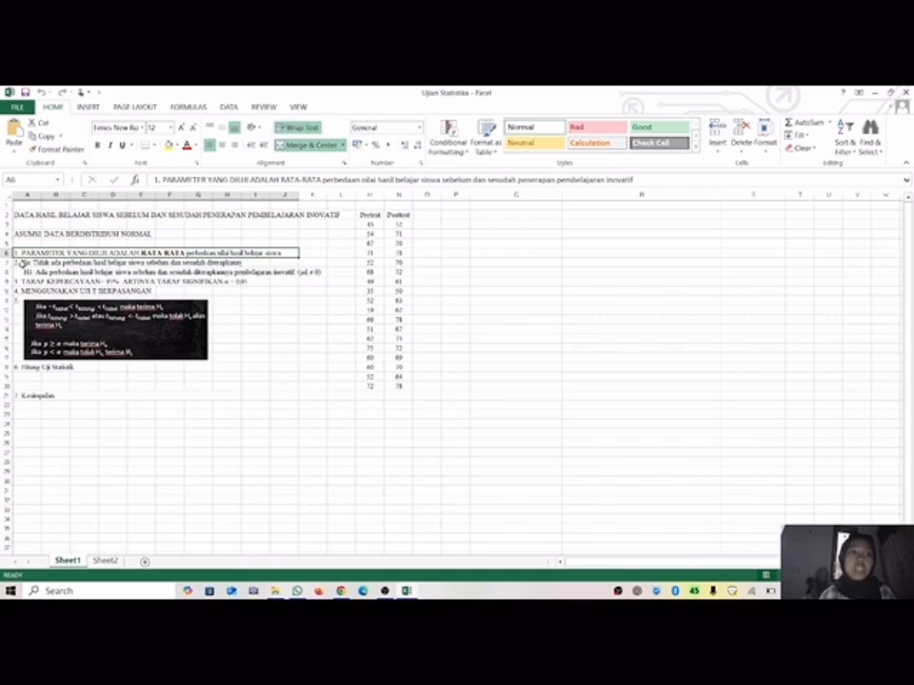
{"action": "left_click", "coordinate": [22, 262]}
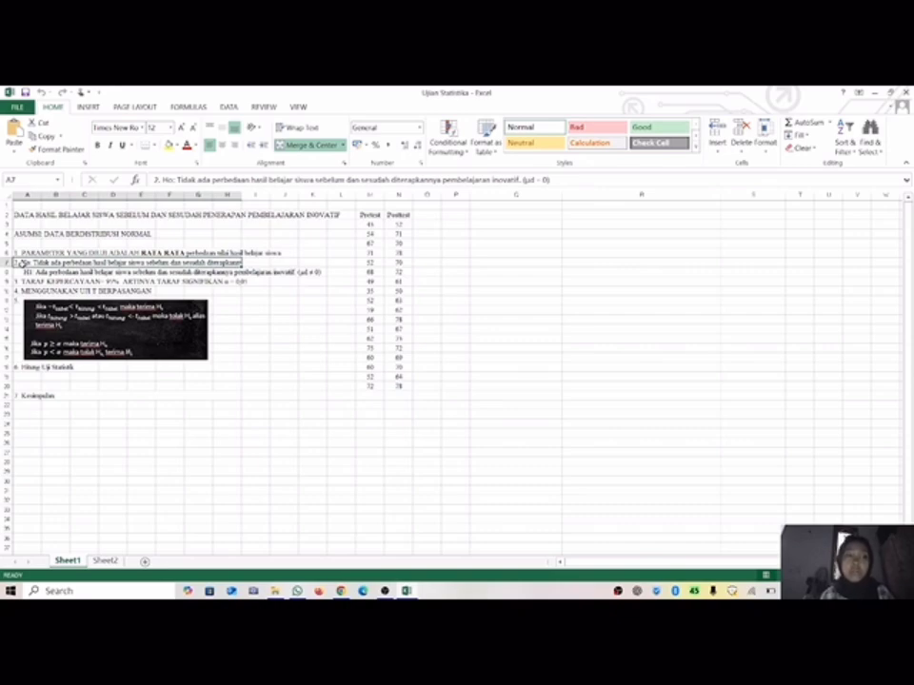
{"action": "left_click", "coordinate": [28, 273]}
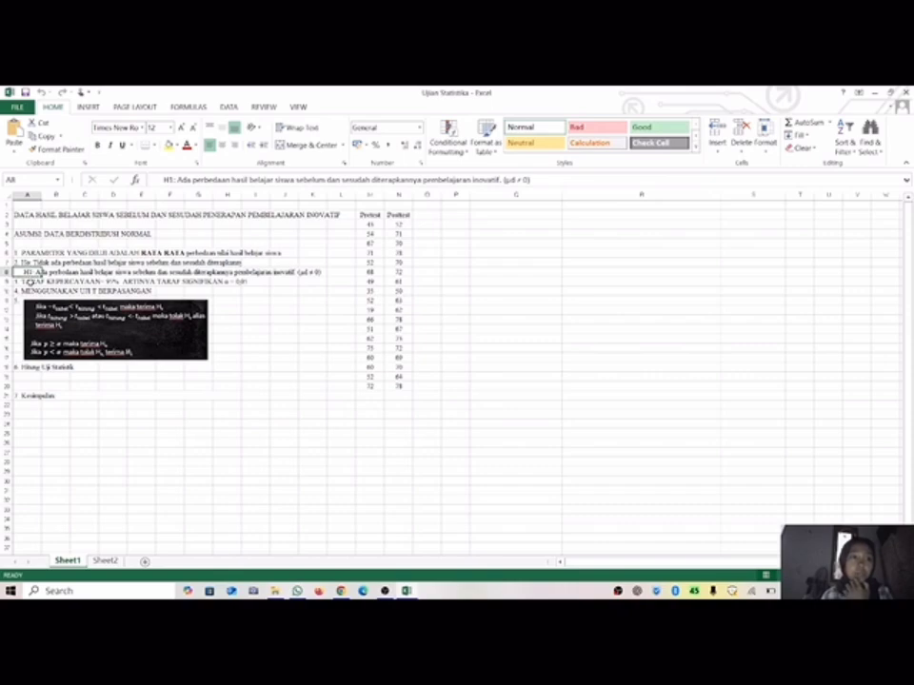
{"action": "left_click", "coordinate": [28, 282]}
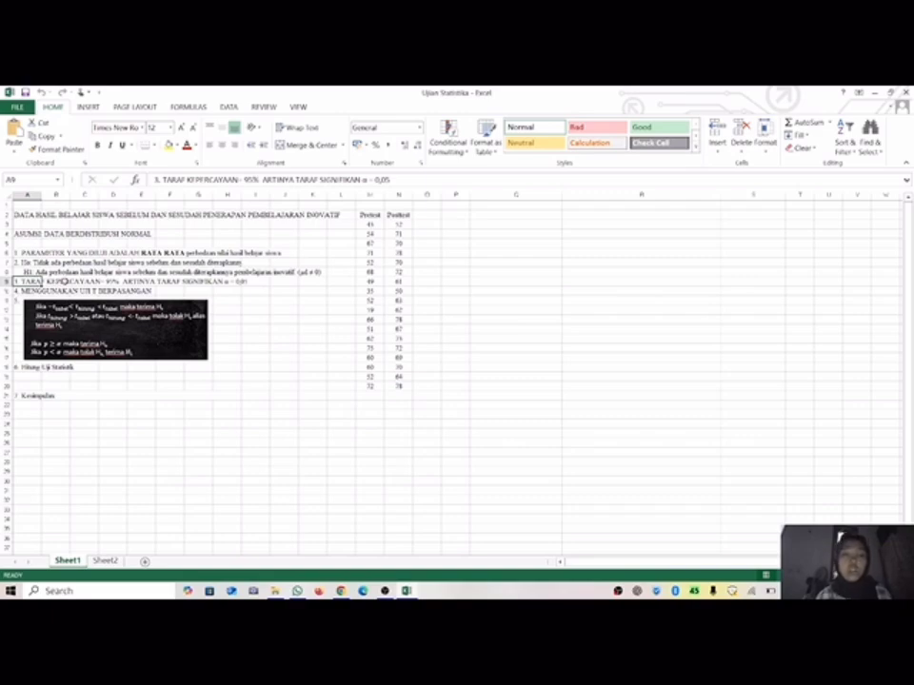
{"action": "left_click", "coordinate": [43, 292]}
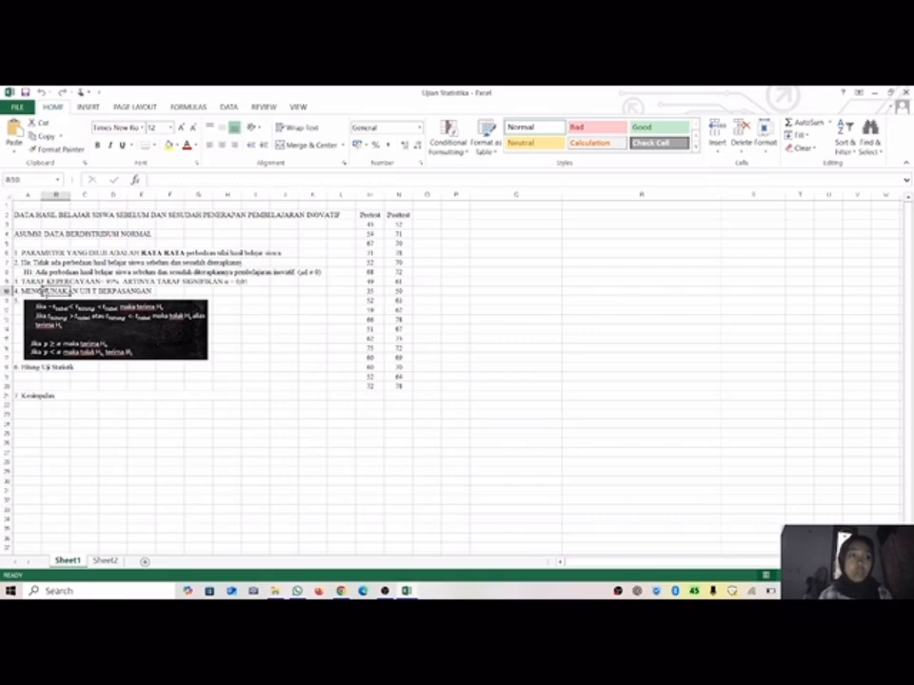
{"action": "key", "text": "Left"}
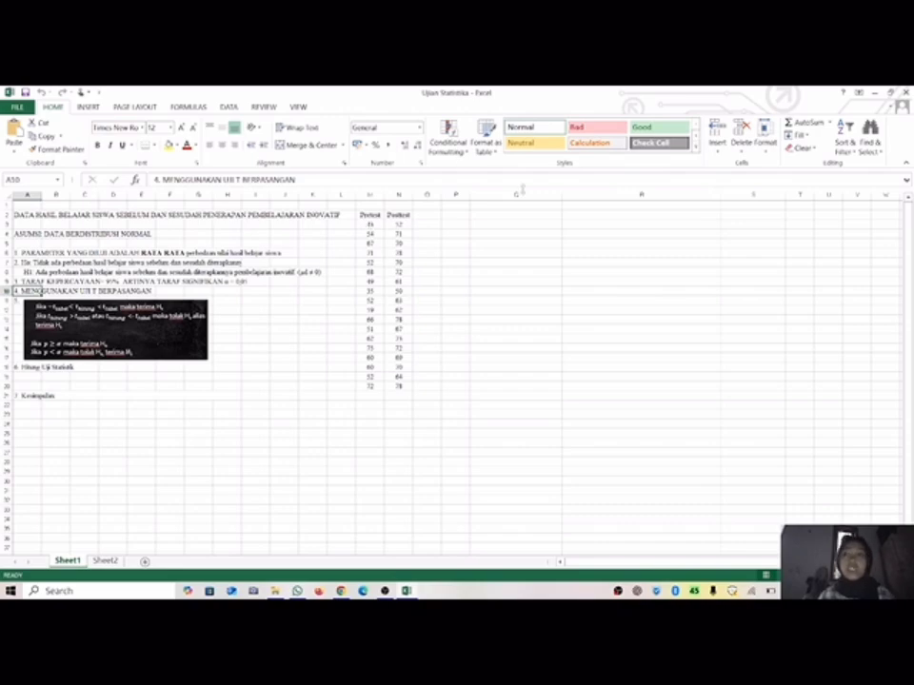
- Set up a t-Test: Paired Two Sample for Means with Pretest M2:M20 as variable 1 and Posttest N2:N20 as variable 2
{"action": "left_click", "coordinate": [226, 107]}
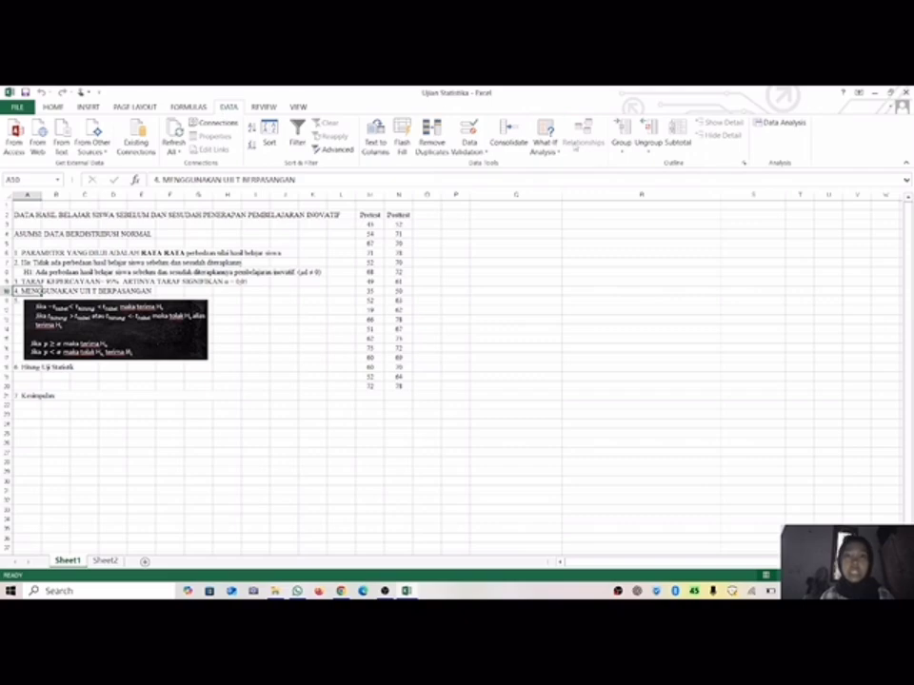
{"action": "left_click", "coordinate": [774, 123]}
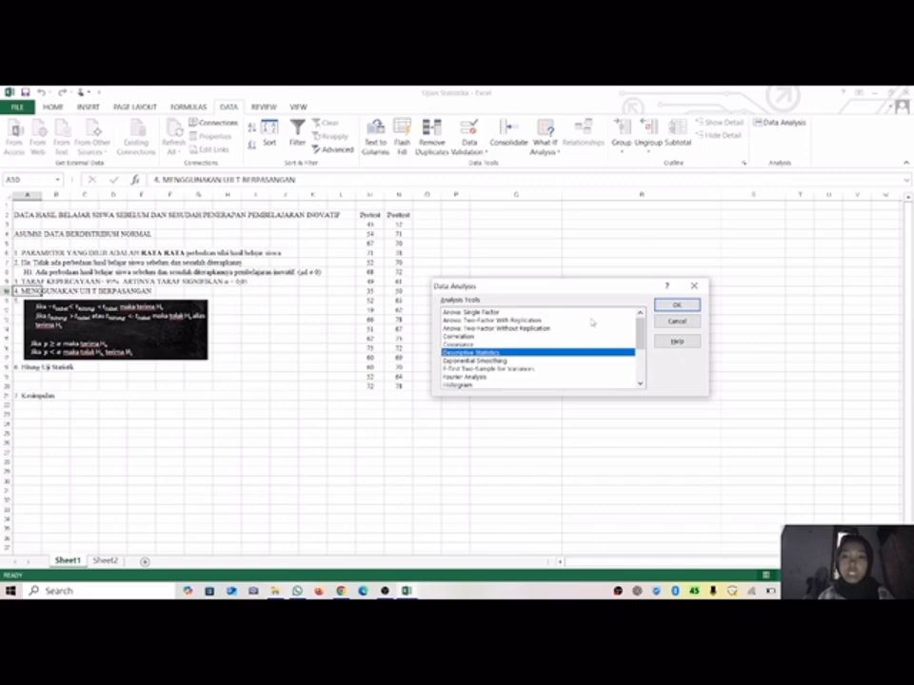
{"action": "scroll", "coordinate": [640, 380], "scroll_direction": "down", "scroll_amount": 3}
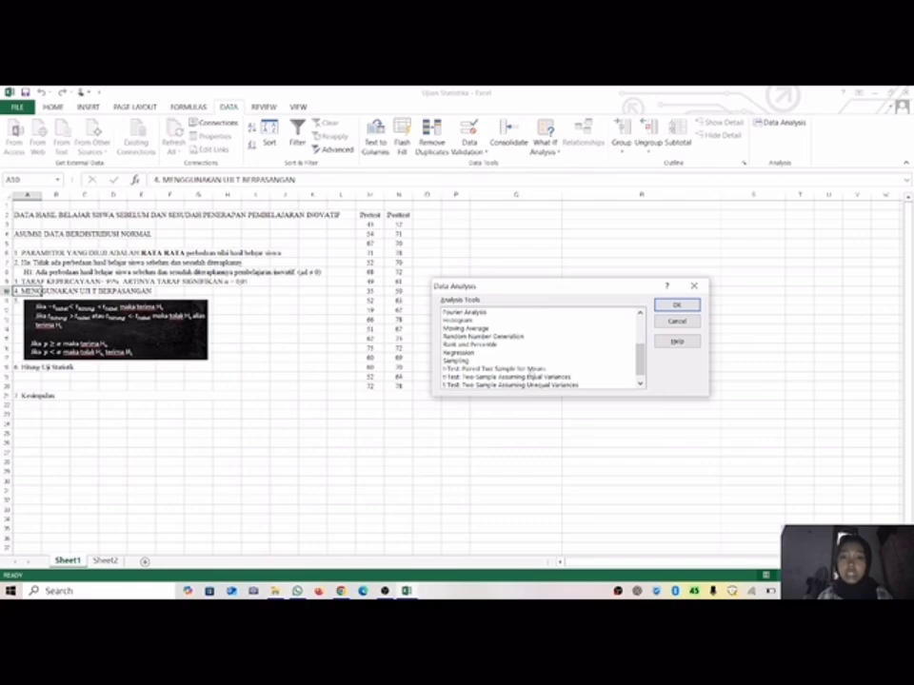
{"action": "left_click", "coordinate": [495, 369]}
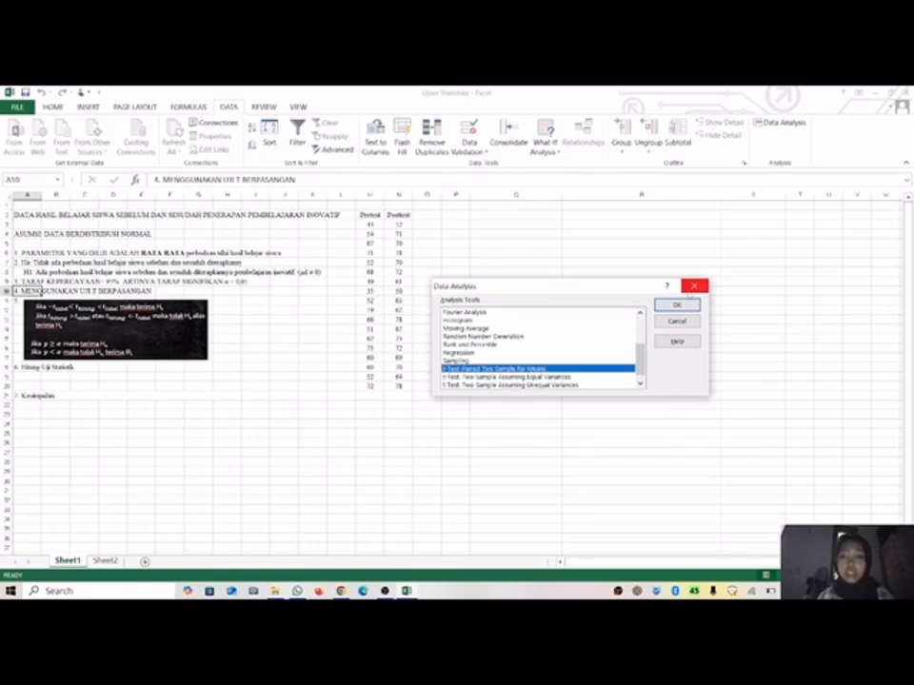
{"action": "left_click", "coordinate": [678, 304]}
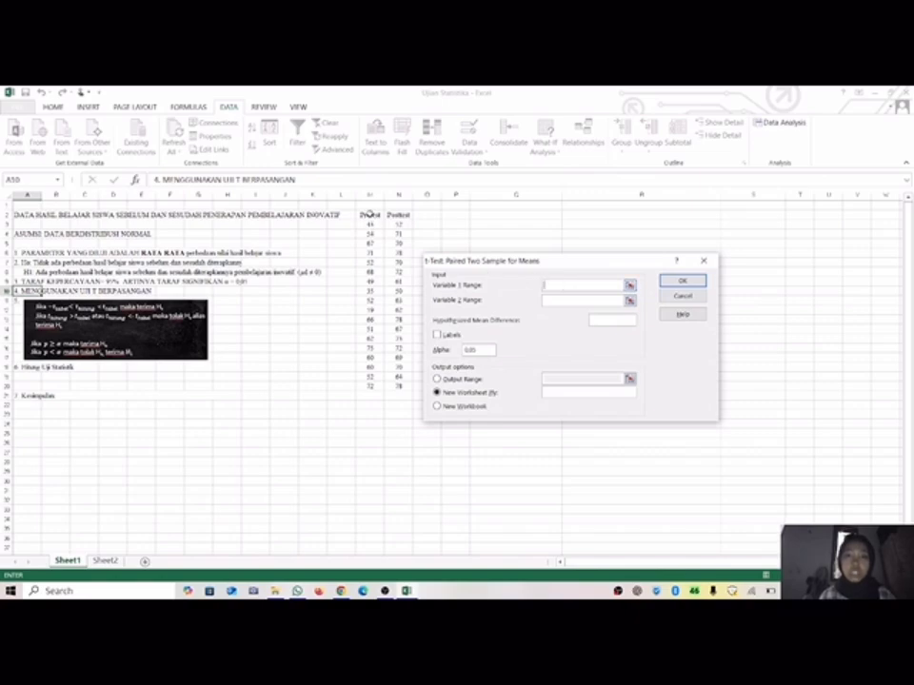
{"action": "left_click_drag", "start_coordinate": [370, 214], "coordinate": [373, 385]}
{"action": "left_click", "coordinate": [550, 300]}
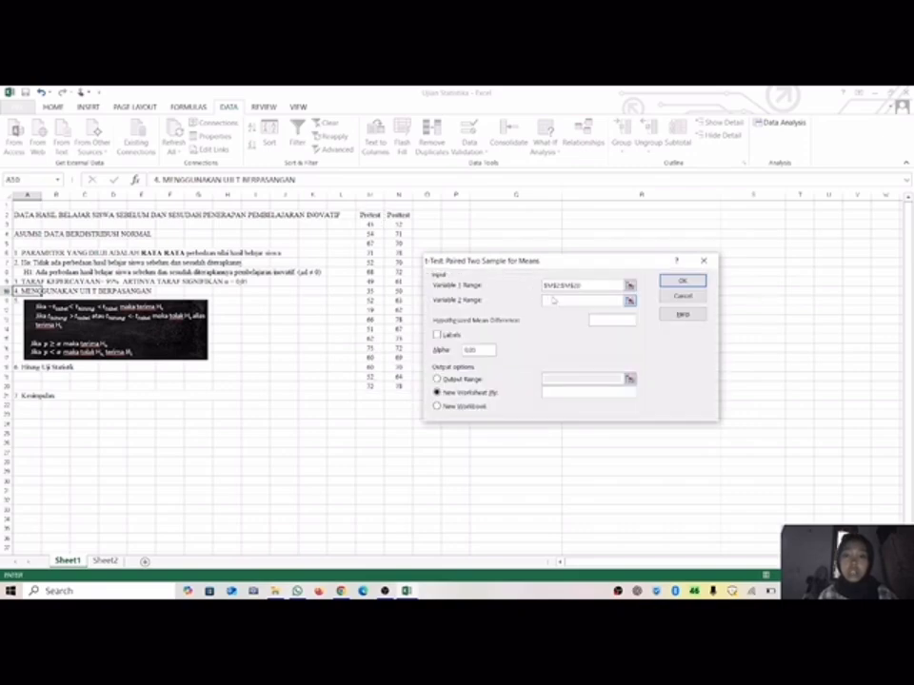
{"action": "left_click_drag", "start_coordinate": [403, 216], "coordinate": [397, 385]}
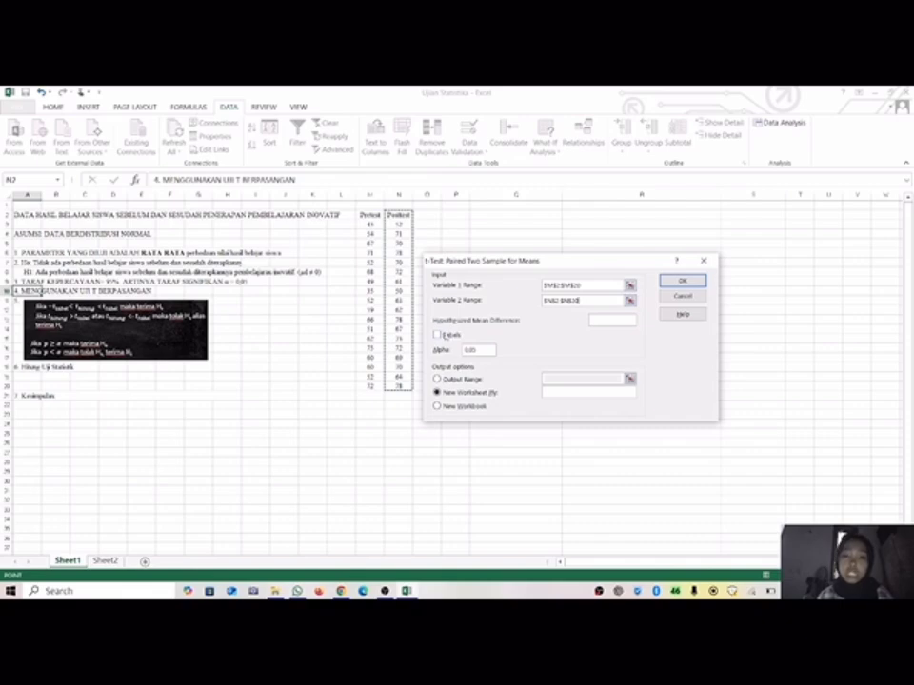
- Include the labels in the paired t-test and output its results to the current sheet starting at Q2
{"action": "left_click", "coordinate": [438, 335]}
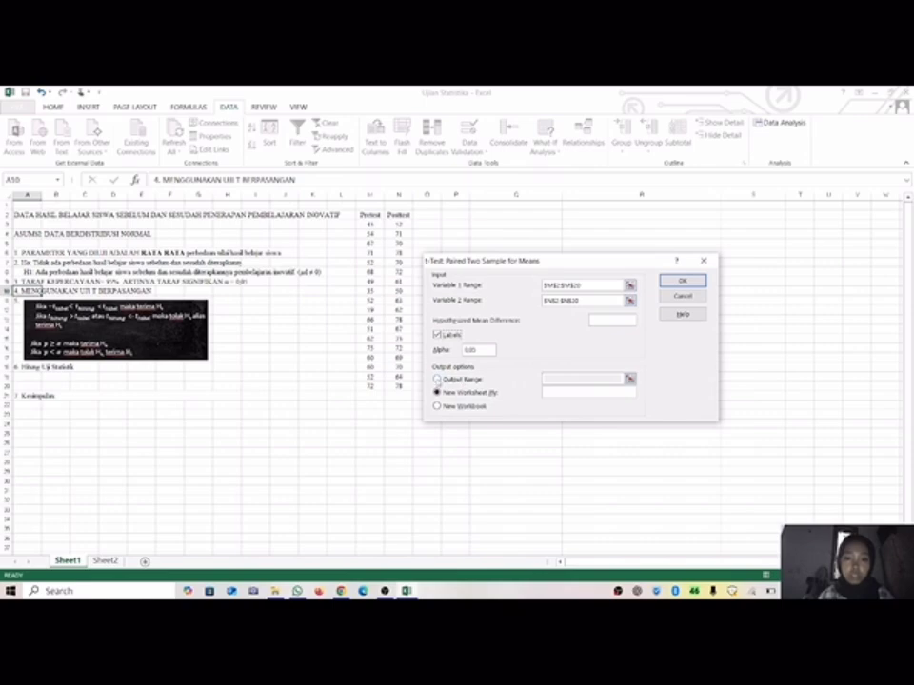
{"action": "left_click", "coordinate": [459, 381]}
{"action": "left_click", "coordinate": [563, 381]}
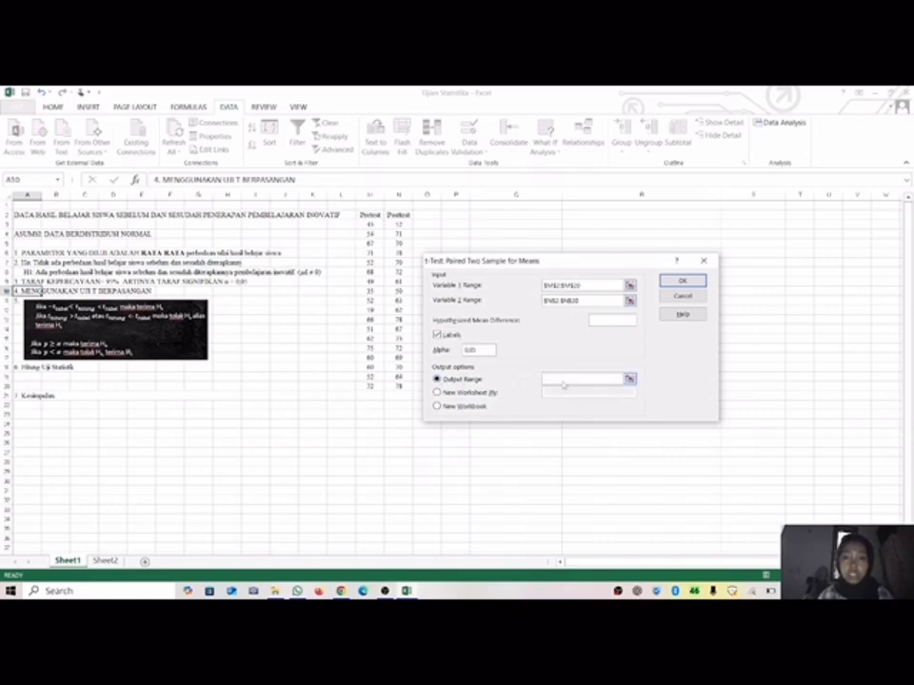
{"action": "left_click", "coordinate": [495, 216]}
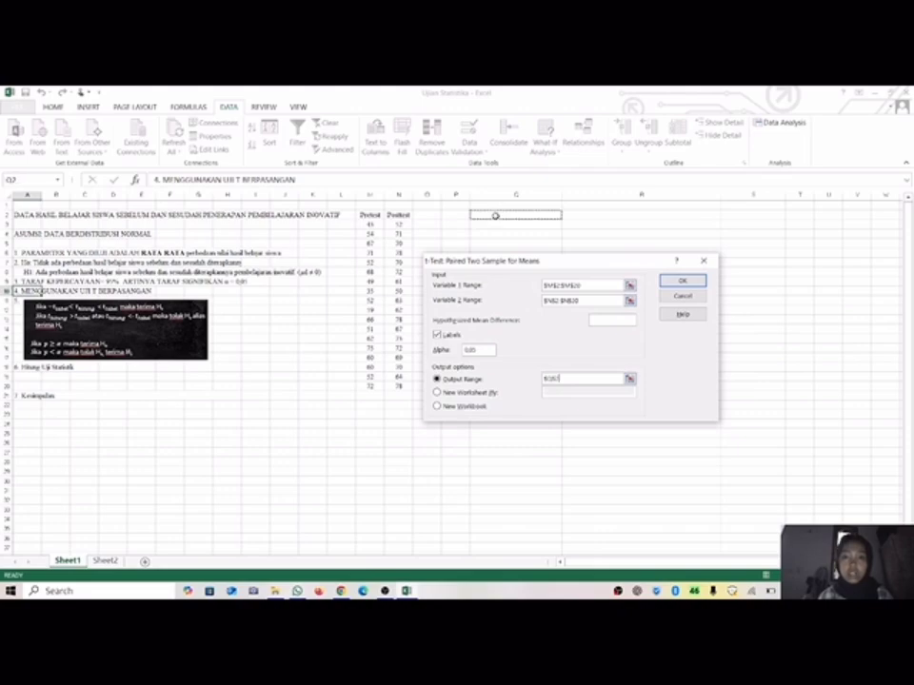
{"action": "left_click", "coordinate": [681, 283]}
{"action": "left_click", "coordinate": [660, 408]}
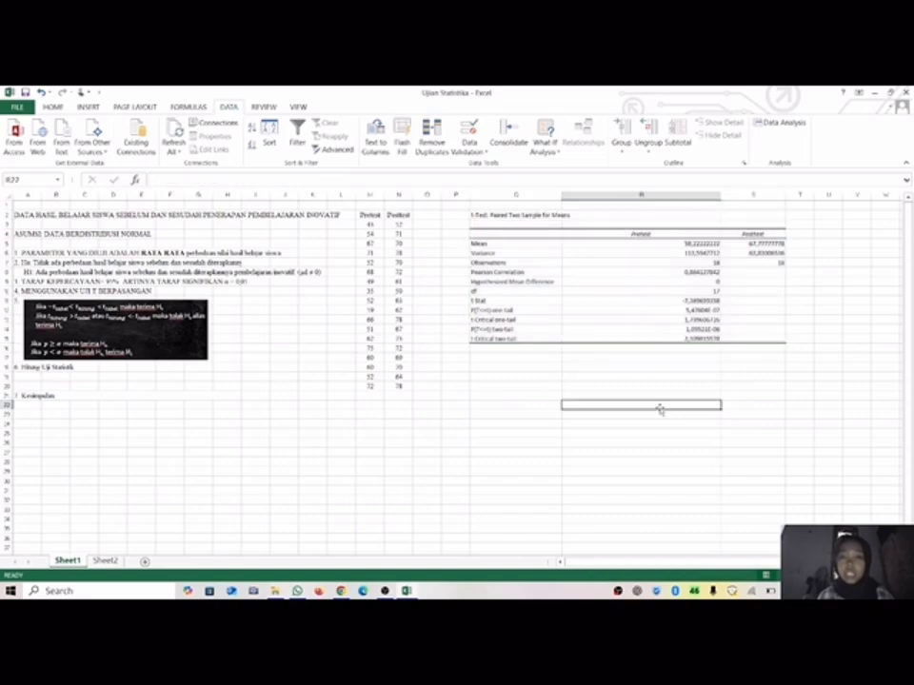
- Fill the t Stat and t Critical two-tail rows of the t-test results, columns Q to S, with yellow
{"action": "left_click_drag", "start_coordinate": [504, 302], "coordinate": [738, 299]}
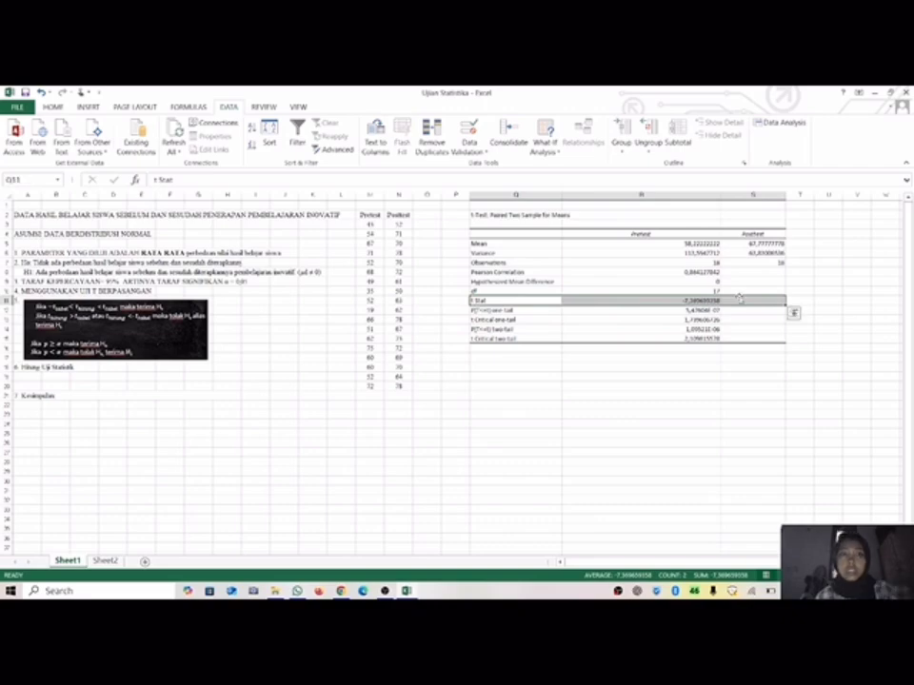
{"action": "left_click", "coordinate": [53, 108]}
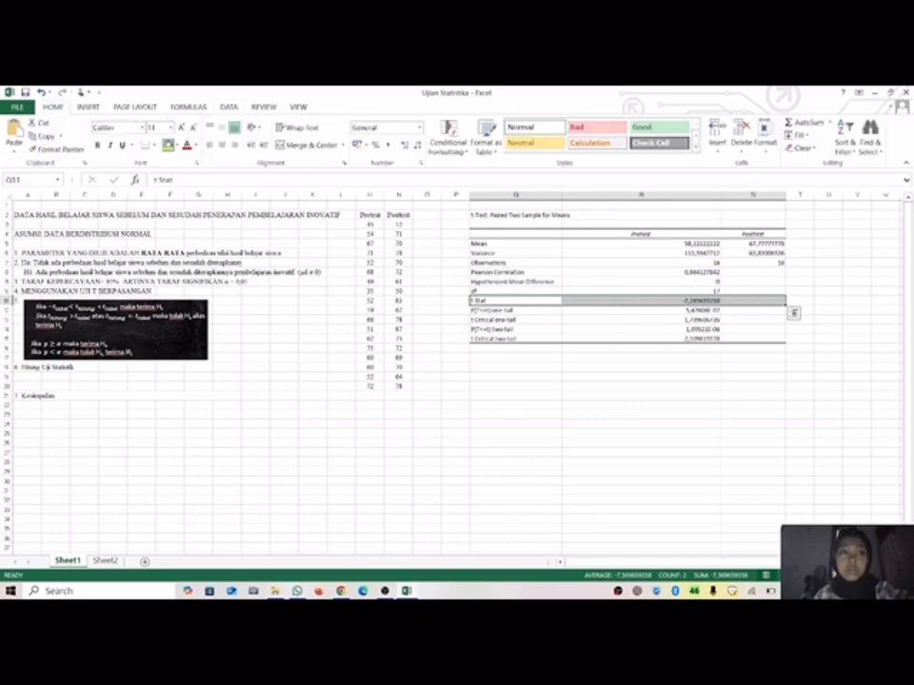
{"action": "left_click", "coordinate": [170, 144]}
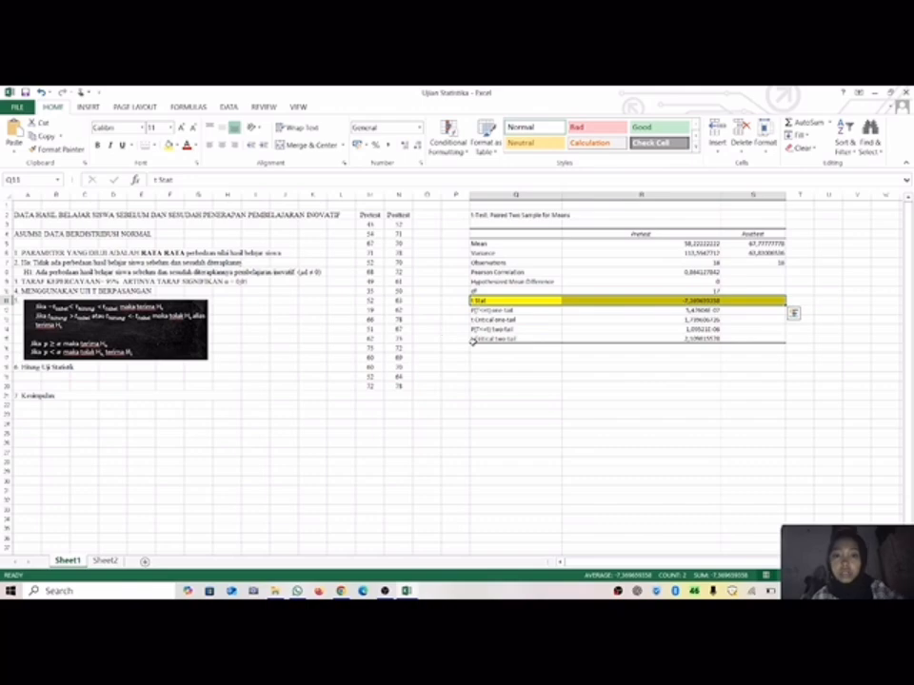
{"action": "left_click", "coordinate": [475, 339]}
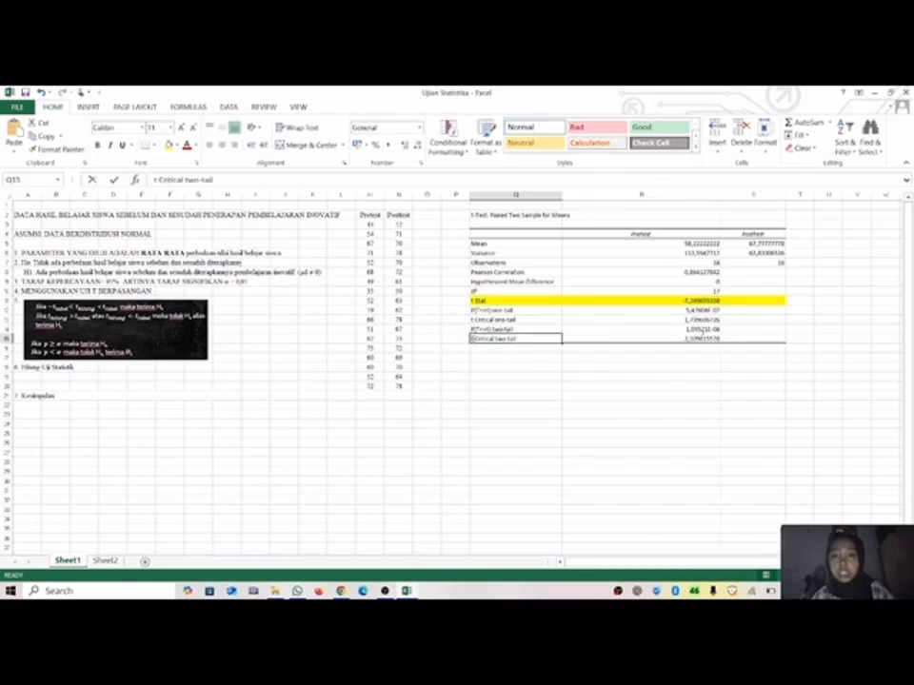
{"action": "left_click_drag", "start_coordinate": [514, 339], "coordinate": [752, 339]}
{"action": "key", "text": "F4"}
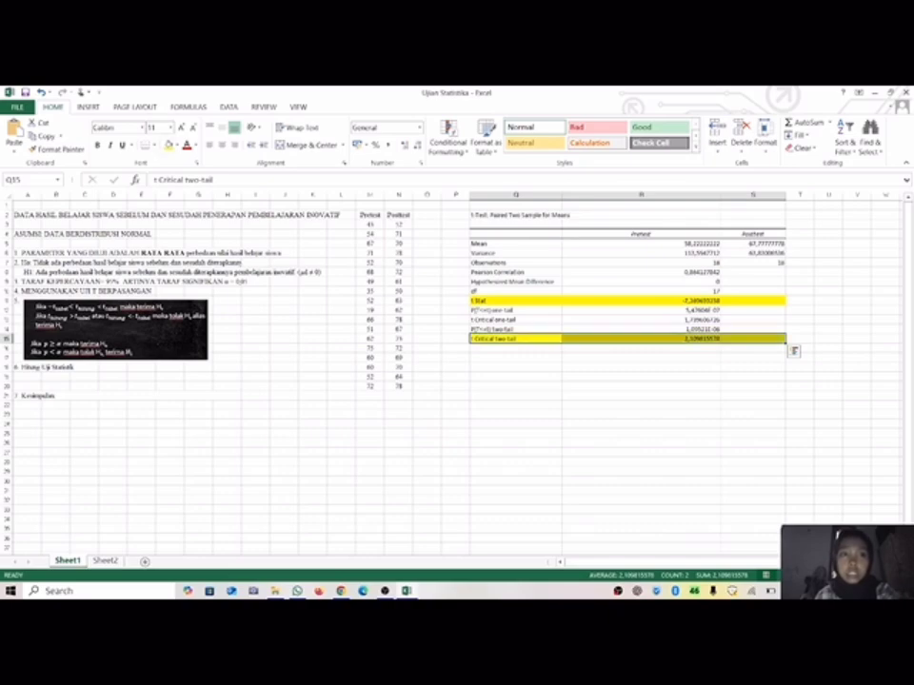
- Label the result rows beside the t-test table: "t hitung" in T11, "t tabel" in T15 and "p" in T14
{"action": "left_click", "coordinate": [798, 302]}
{"action": "type", "text": "t hi"}
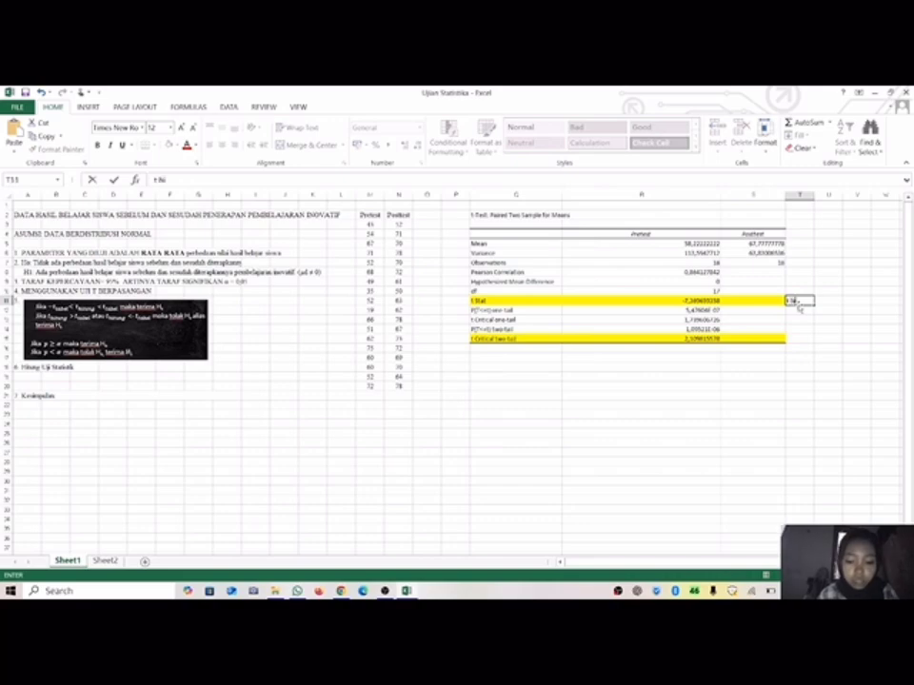
{"action": "type", "text": "tung"}
{"action": "left_click", "coordinate": [800, 338]}
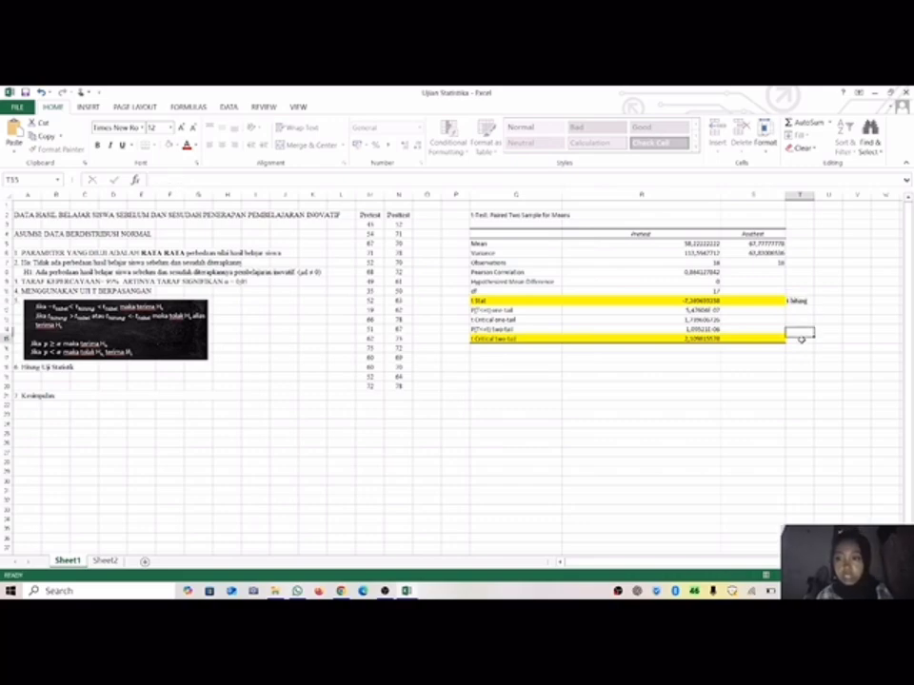
{"action": "type", "text": "t tabel"}
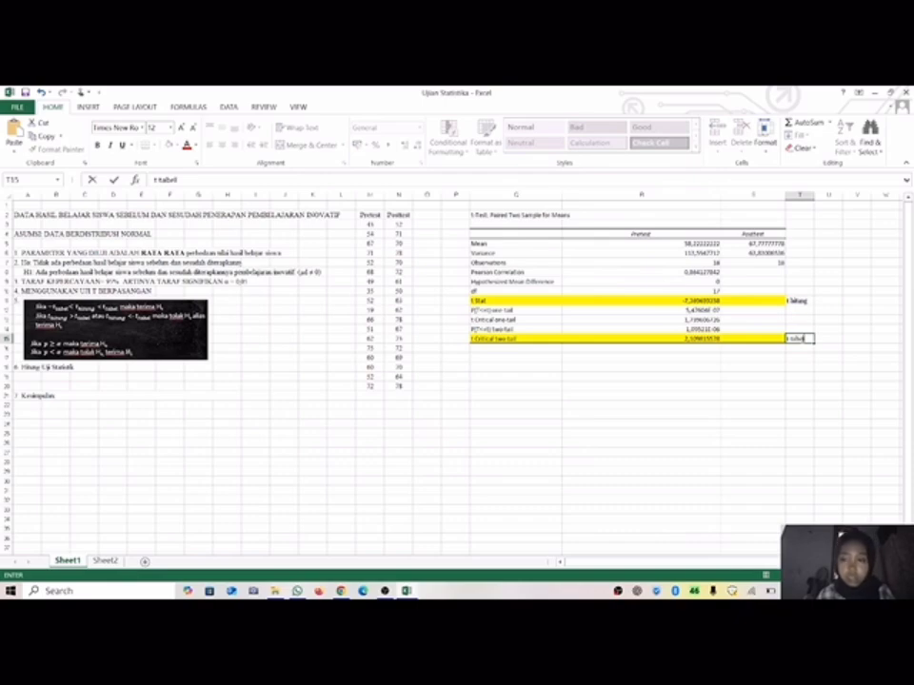
{"action": "left_click", "coordinate": [801, 330]}
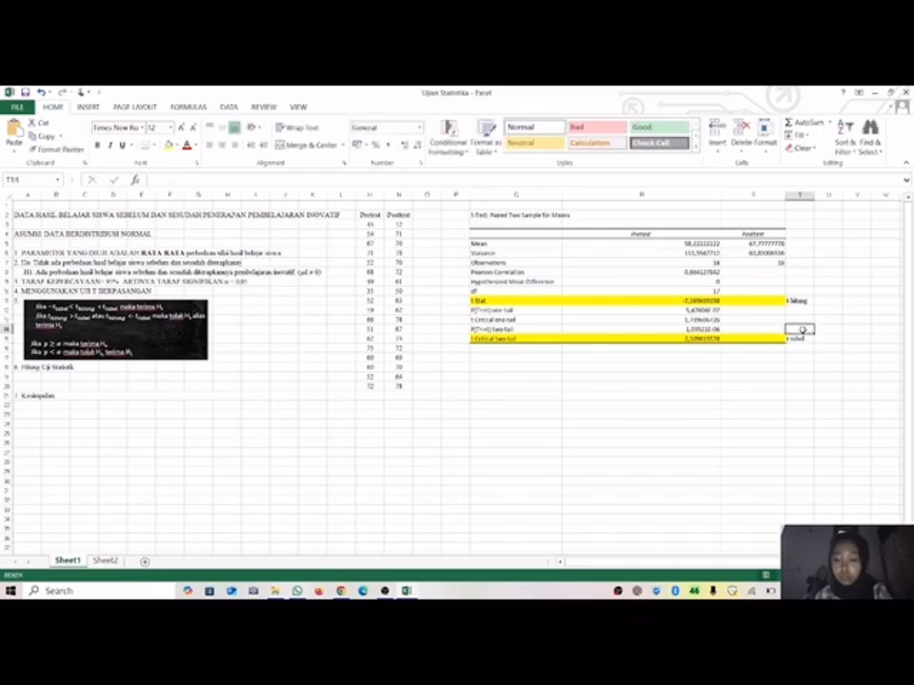
{"action": "type", "text": "p"}
- Enter the conclusion "karena t hitung < - t tabel maka H1 diterima" in cell Q18
{"action": "left_click", "coordinate": [515, 366]}
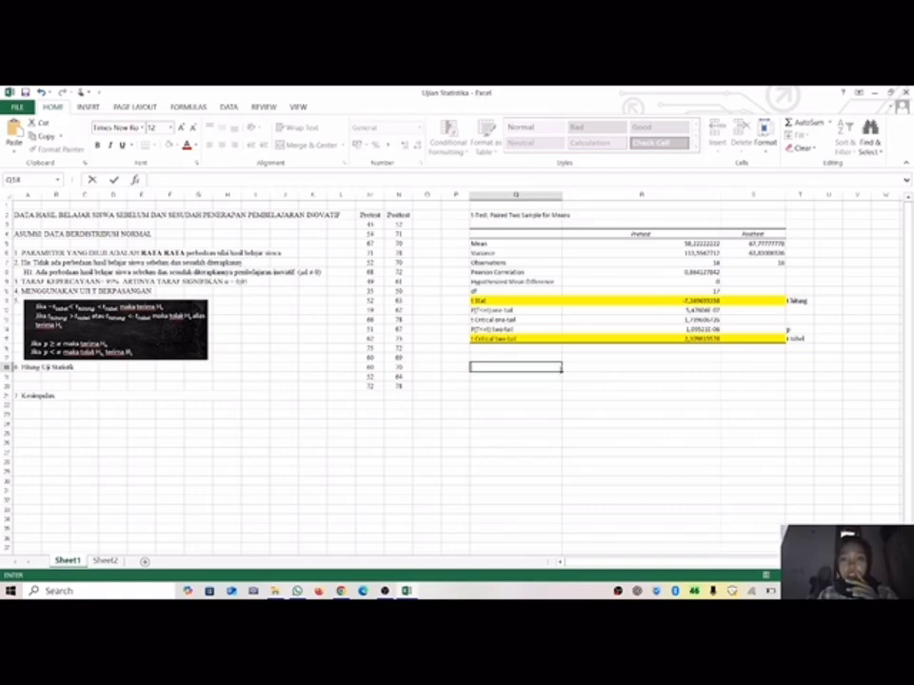
{"action": "type", "text": "karena"}
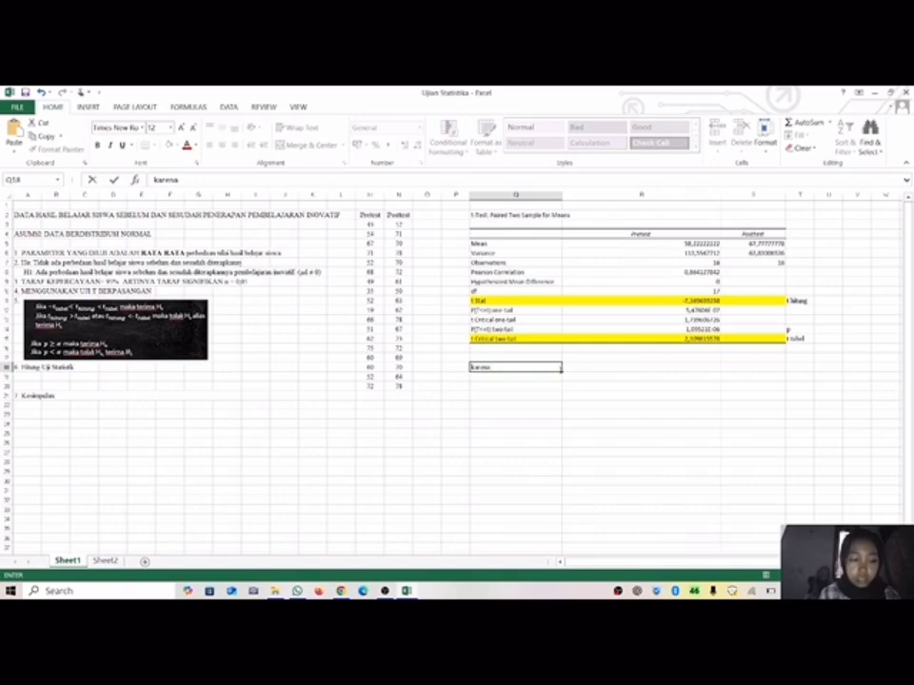
{"action": "type", "text": " t hitung"}
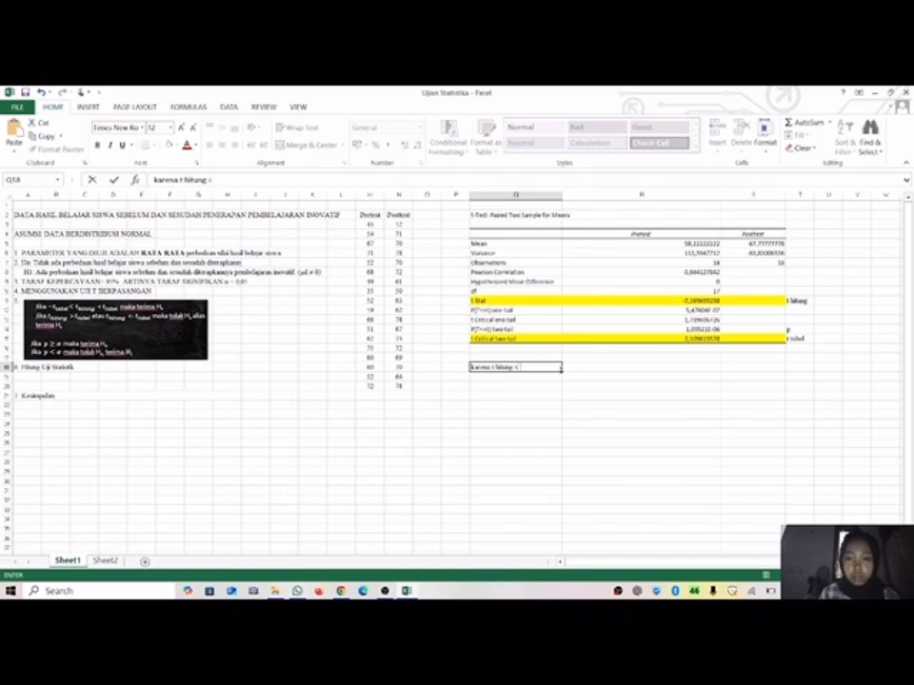
{"action": "type", "text": "< - t tabel maka H1"}
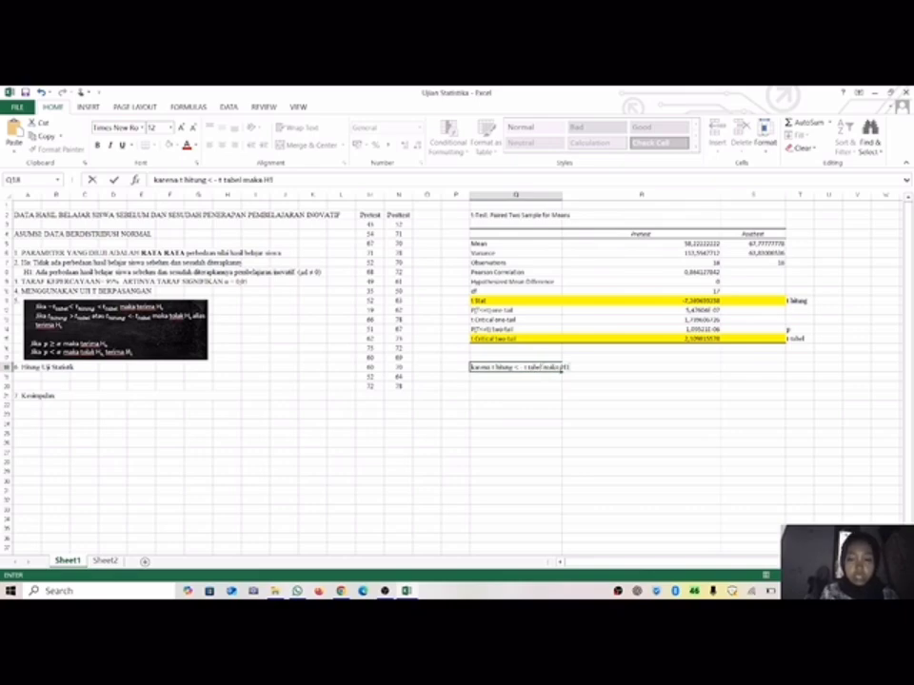
{"action": "type", "text": " diter"}
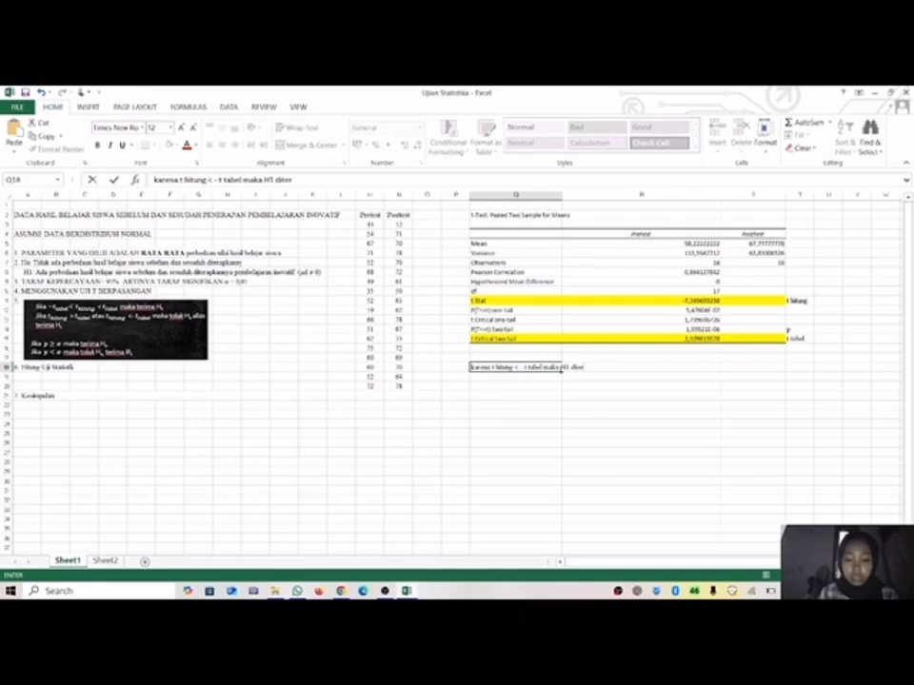
{"action": "type", "text": "ima"}
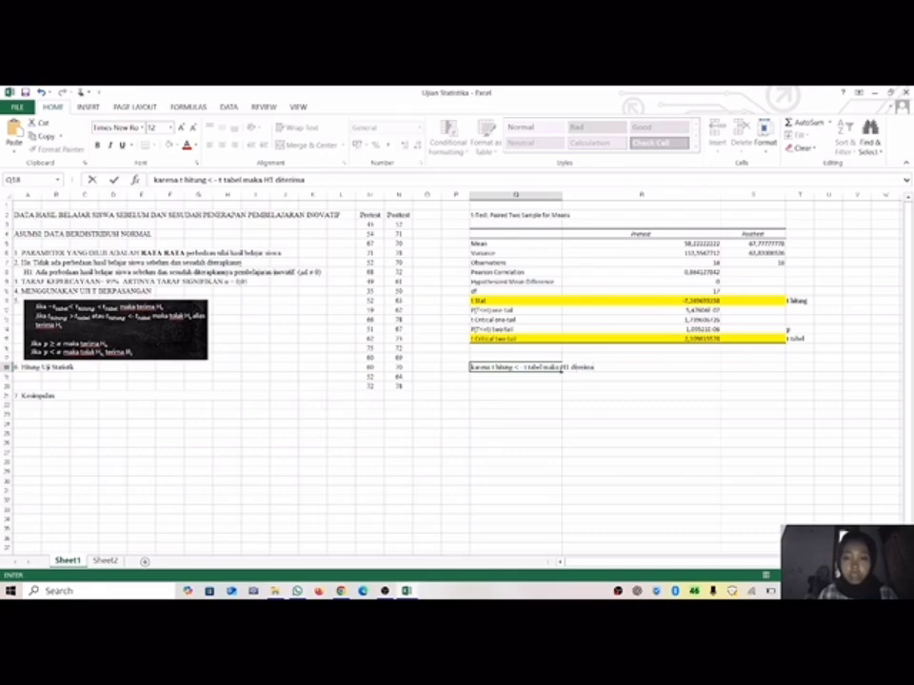
- Enter the conclusion "karena p < 0,05 maka H1 diterima" in cell Q20
{"action": "left_click", "coordinate": [500, 385]}
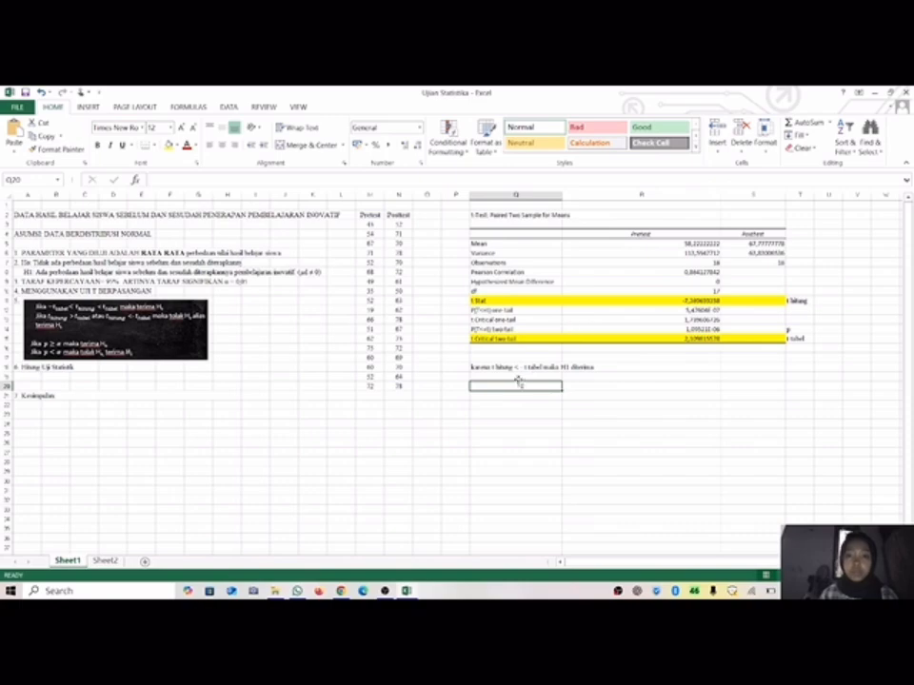
{"action": "type", "text": "ka"}
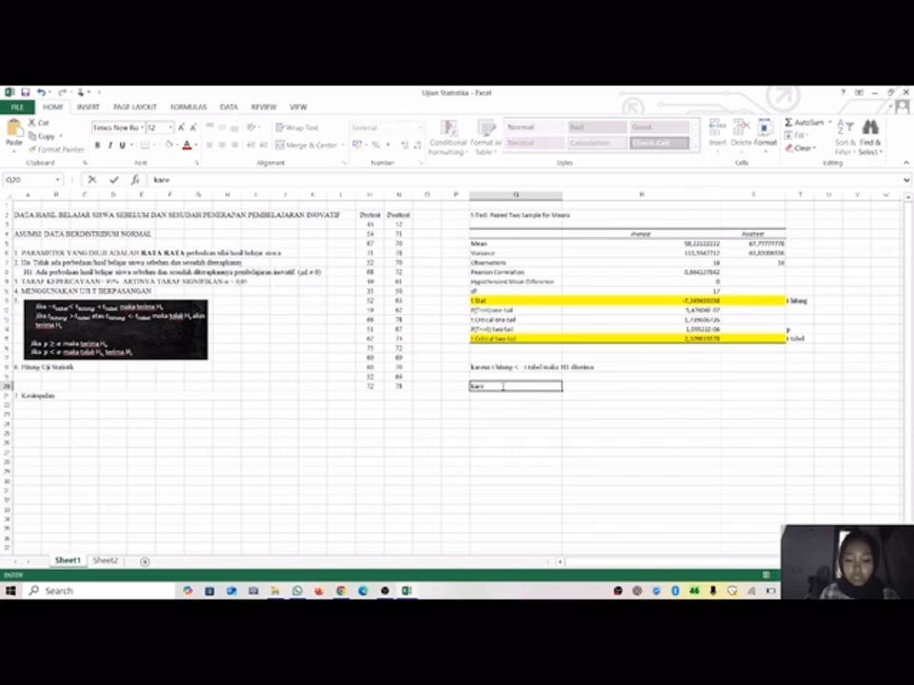
{"action": "type", "text": "rena p"}
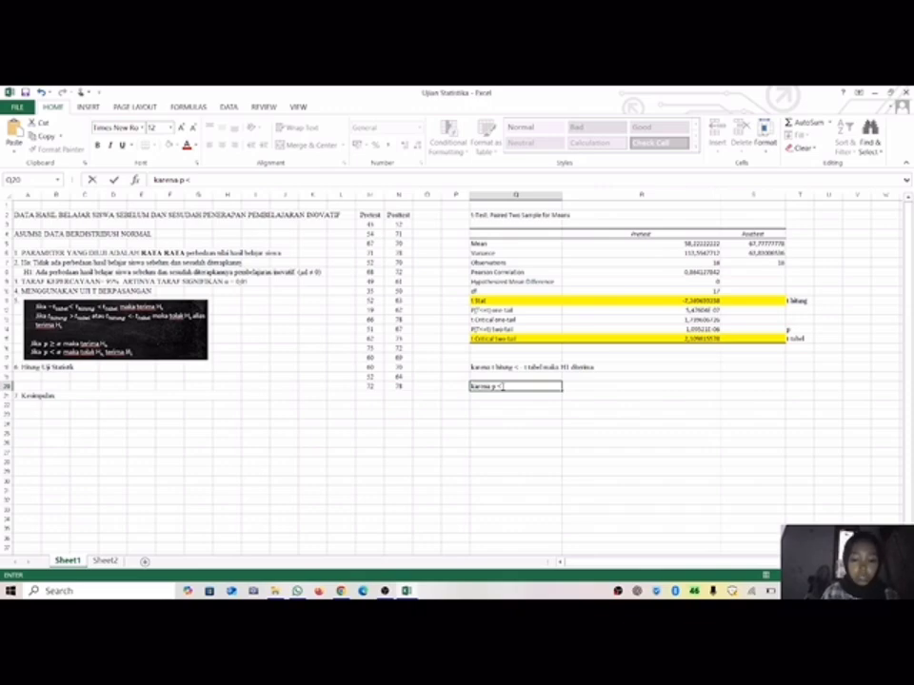
{"action": "type", "text": "< 0,0"}
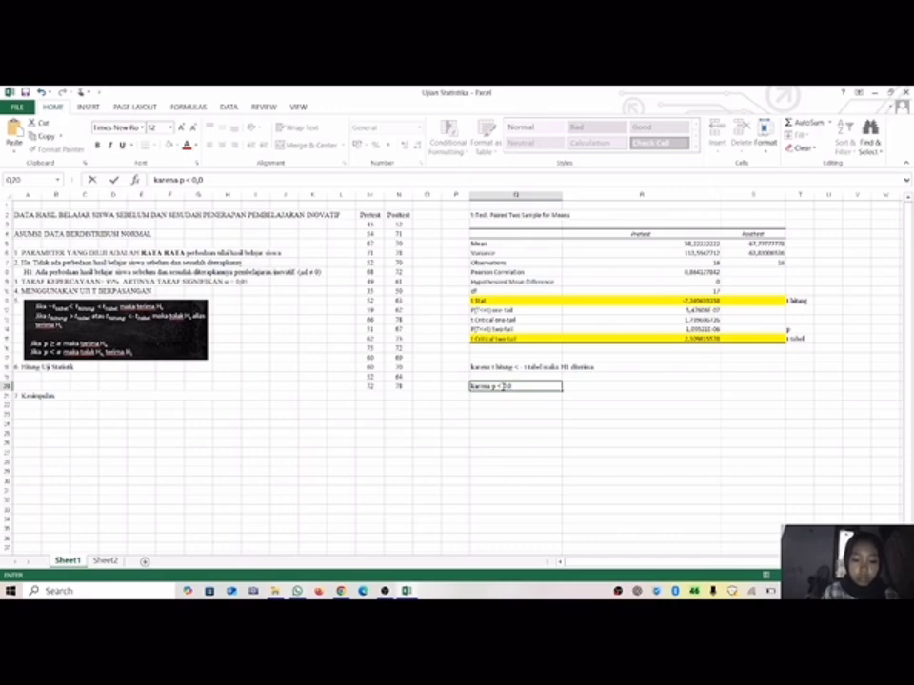
{"action": "type", "text": "5 maka"}
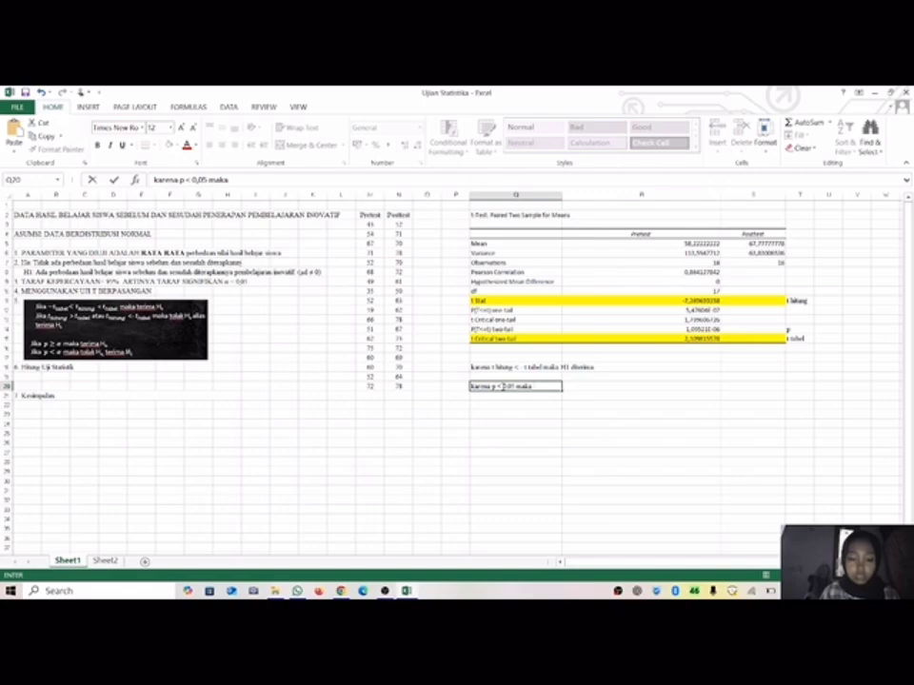
{"action": "type", "text": " H1"}
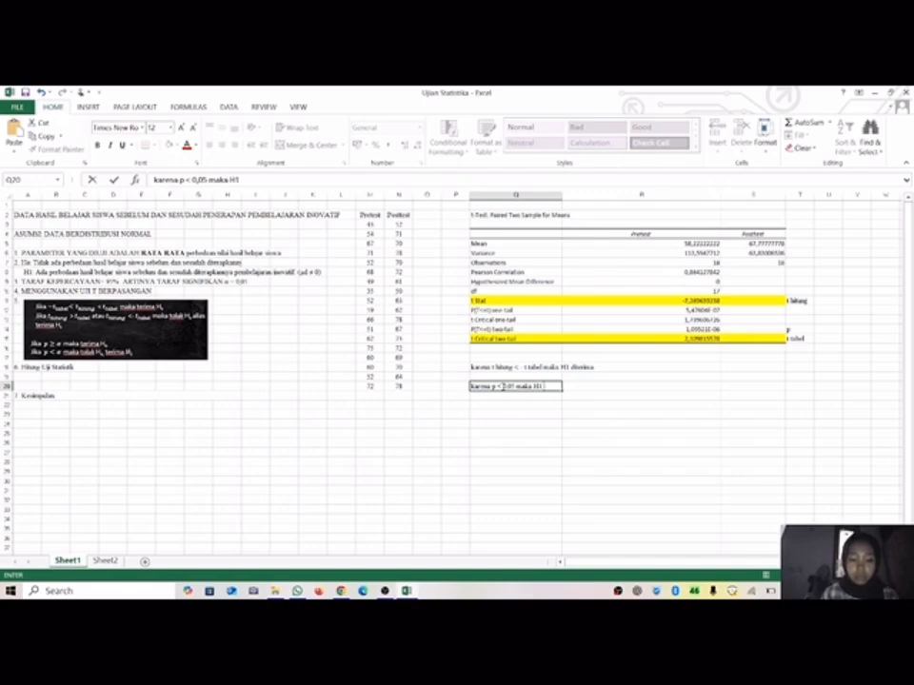
{"action": "type", "text": " diteri"}
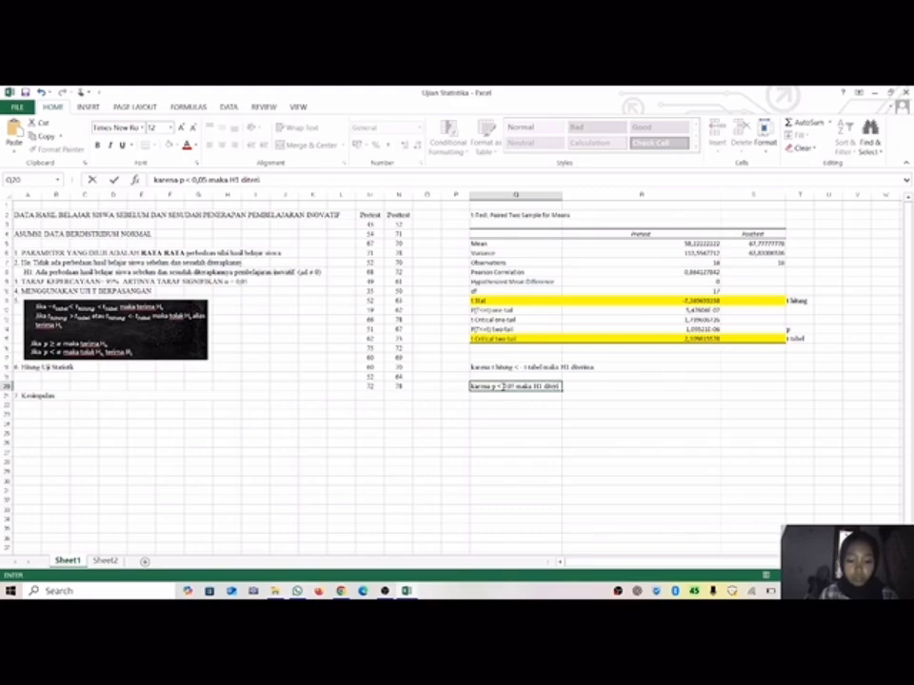
{"action": "type", "text": "ma"}
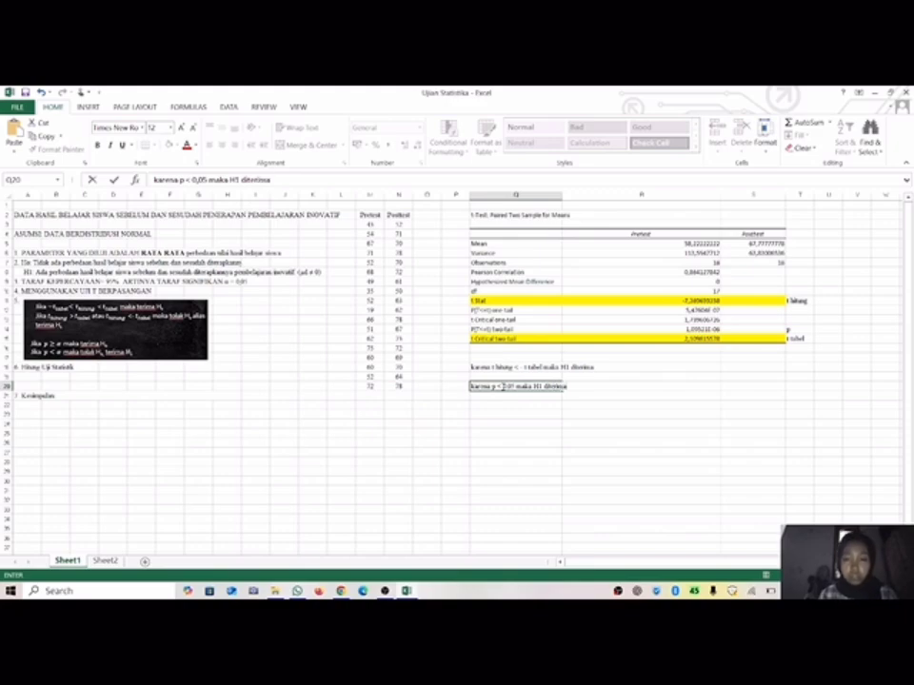
- Copy the H1 sentence from A8, without its label and the final parenthesis, to the end of "7. Kesimpulan:" in A21
{"action": "left_click", "coordinate": [24, 397]}
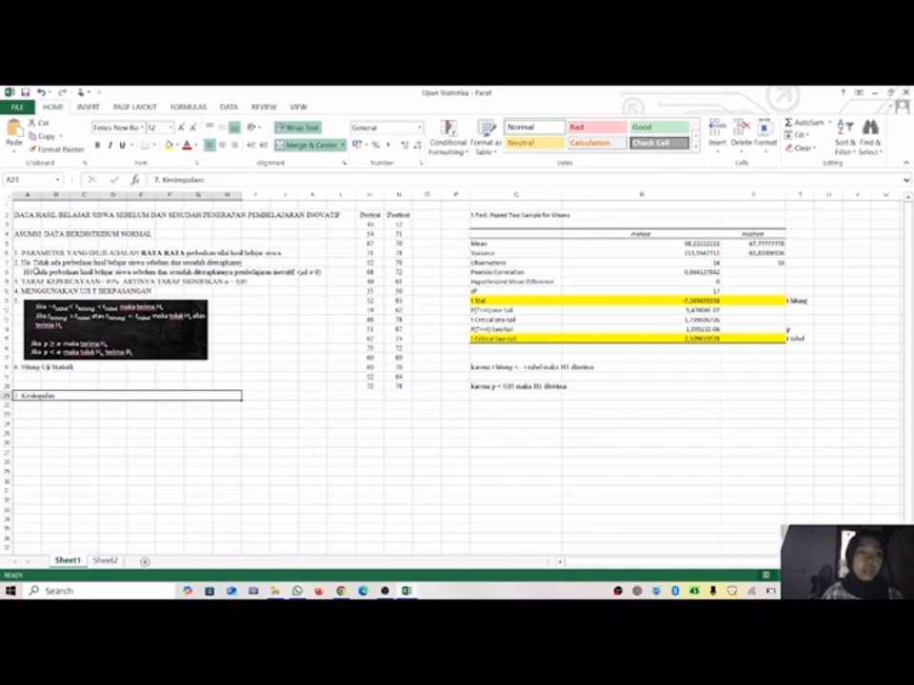
{"action": "left_click", "coordinate": [35, 272]}
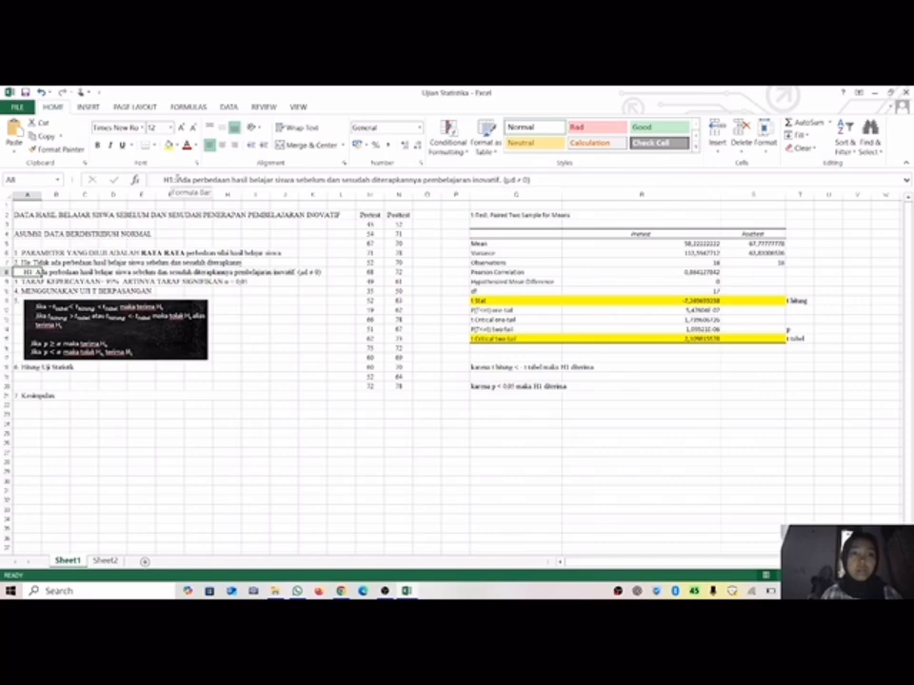
{"action": "left_click_drag", "start_coordinate": [176, 179], "coordinate": [501, 180]}
{"action": "key", "text": "ctrl+c"}
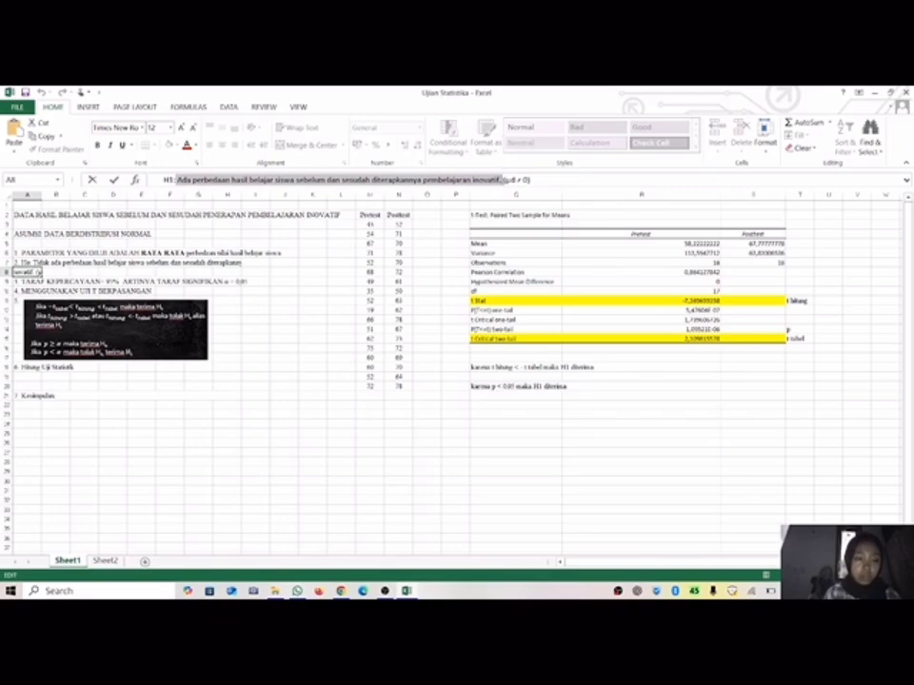
{"action": "left_click", "coordinate": [34, 394]}
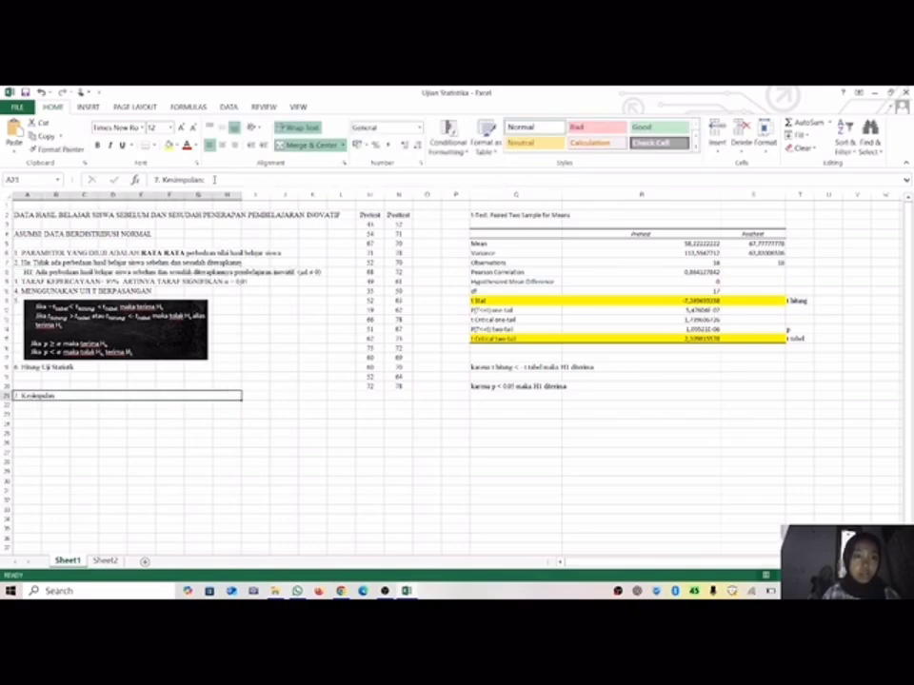
{"action": "left_click", "coordinate": [214, 179]}
{"action": "key", "text": "ctrl+v"}
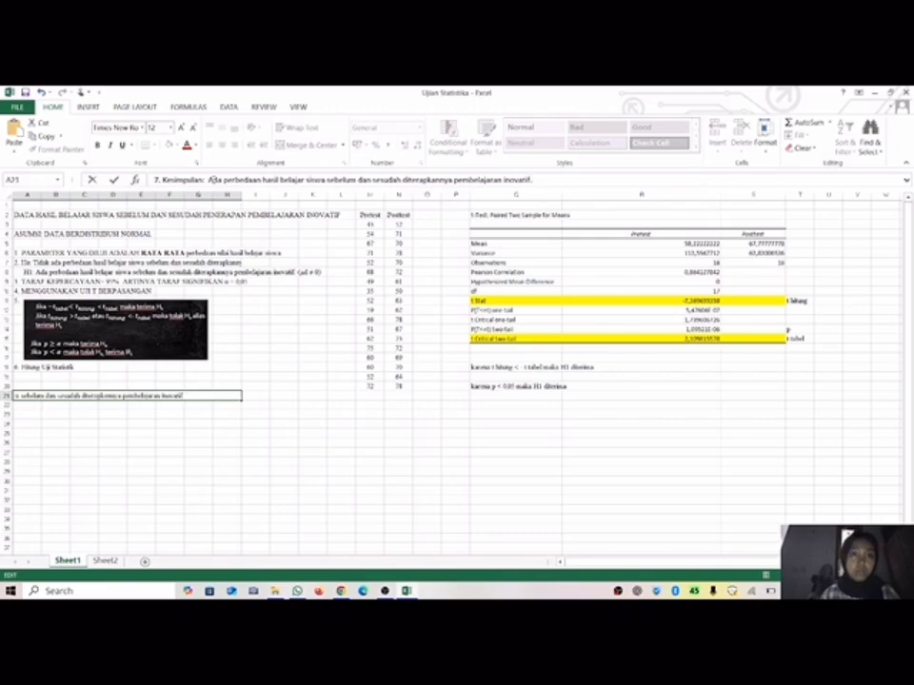
{"action": "left_click", "coordinate": [303, 394]}
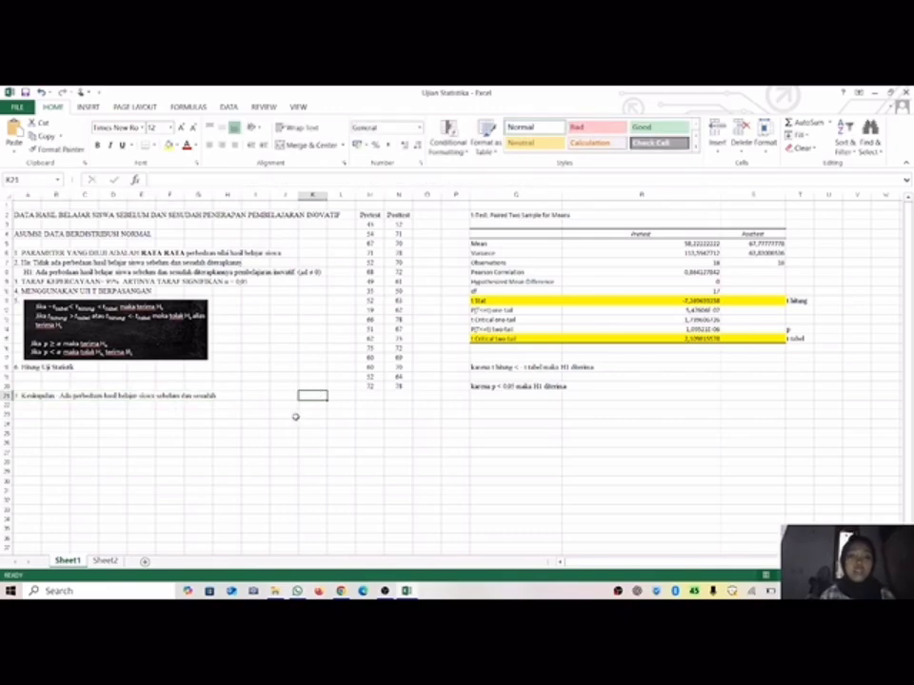
- Switch to Sheet2 and review the independent t-test's parameter, hypotheses, significance level and homogeneity test criteria
{"action": "left_click", "coordinate": [104, 561]}
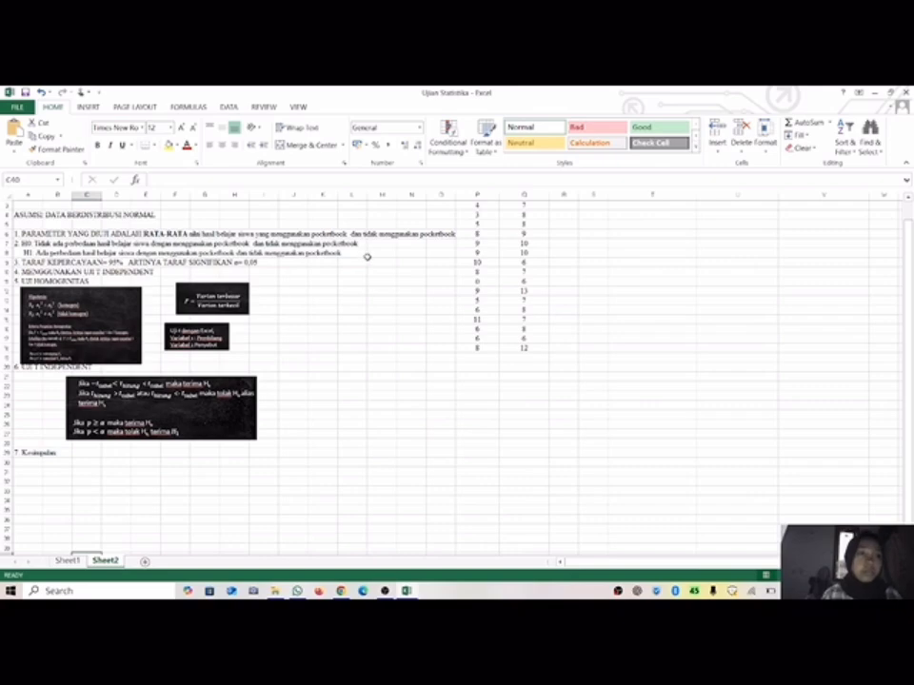
{"action": "scroll", "coordinate": [360, 291], "scroll_direction": "up", "scroll_amount": 1}
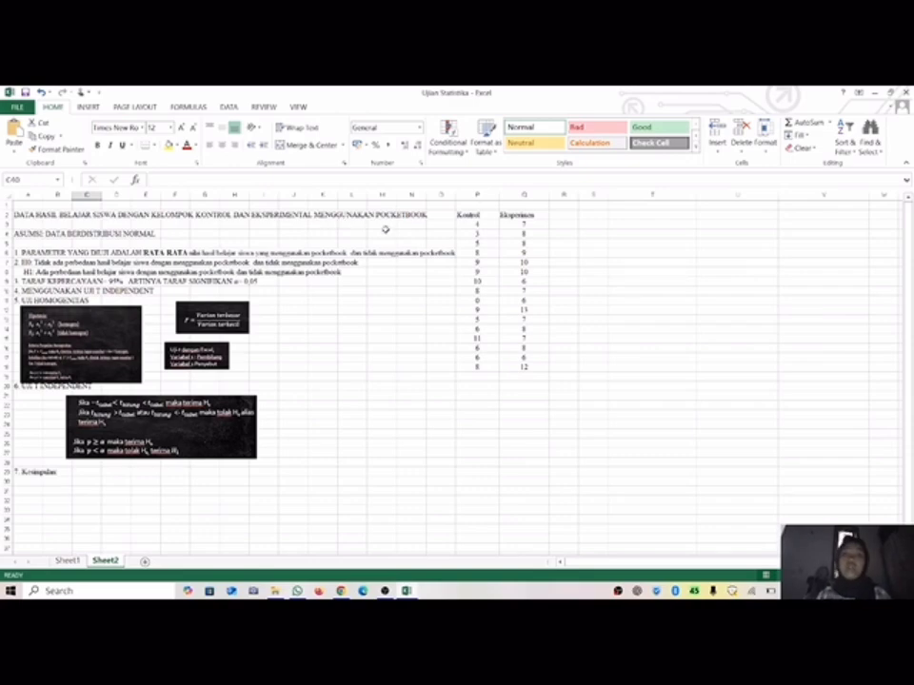
{"action": "left_click", "coordinate": [38, 252]}
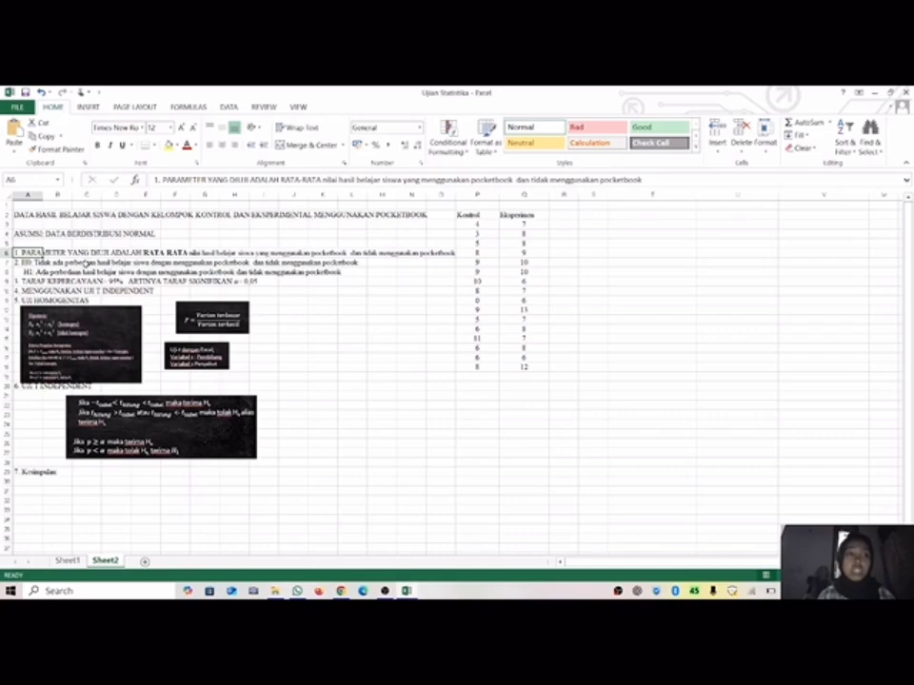
{"action": "left_click", "coordinate": [32, 262]}
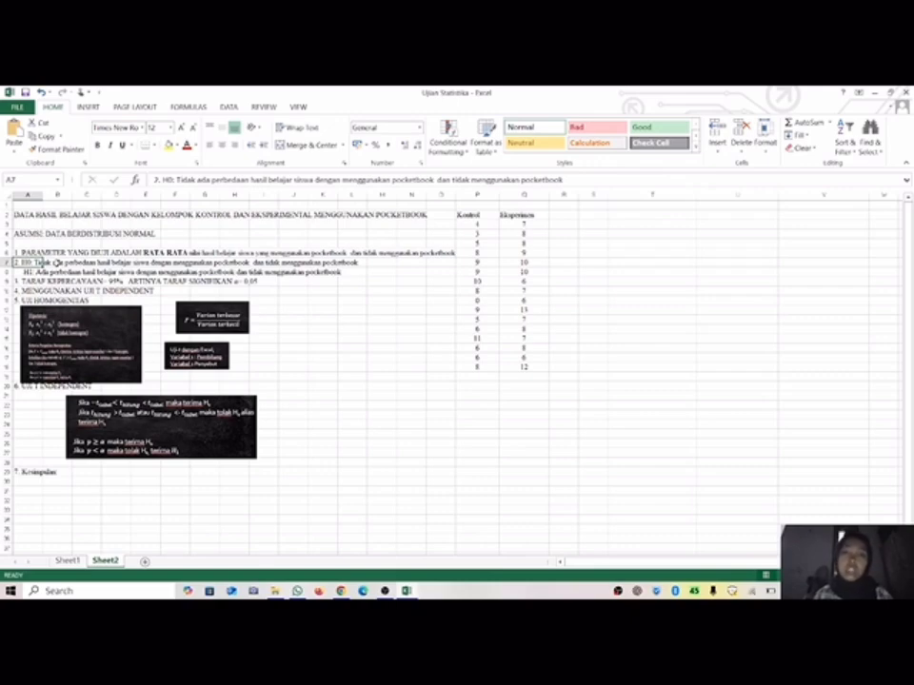
{"action": "left_click", "coordinate": [28, 272]}
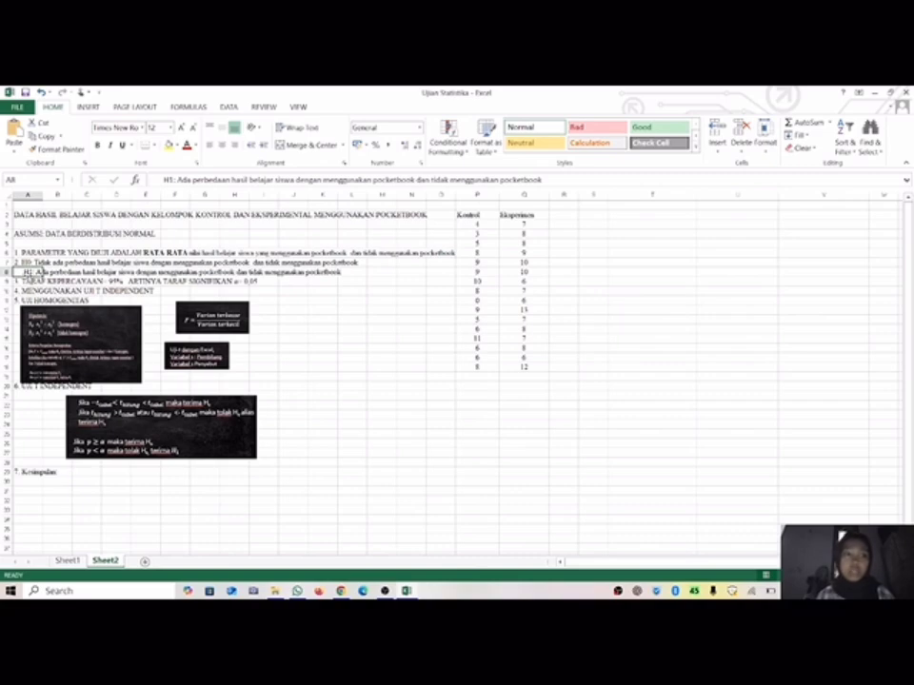
{"action": "left_click", "coordinate": [30, 281]}
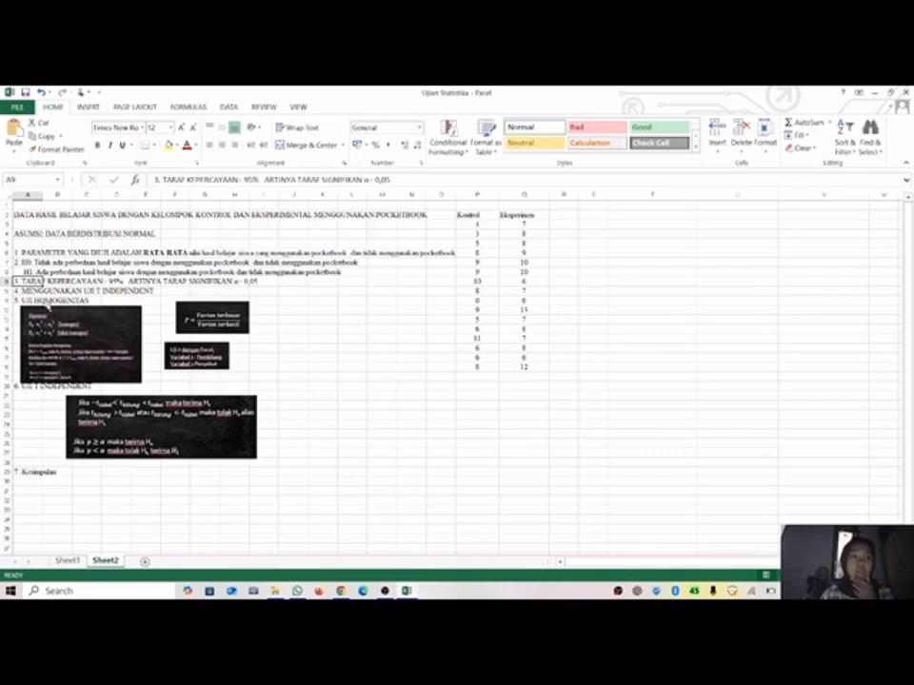
{"action": "left_click", "coordinate": [42, 314]}
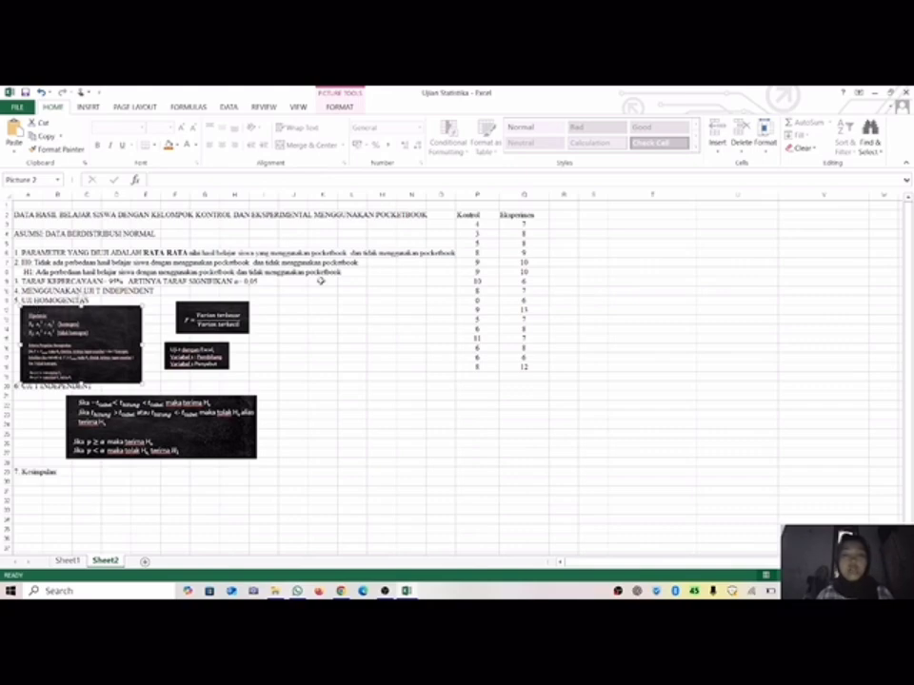
{"action": "left_click", "coordinate": [436, 290]}
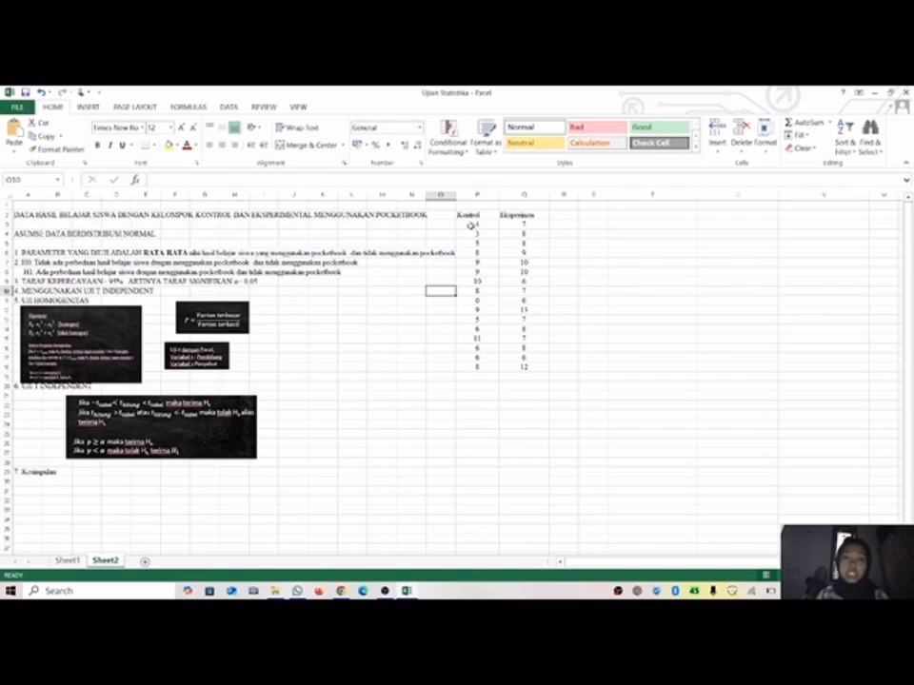
- Label O19 "Variansi" and calculate the sample variance of the Kontrol scores in P19 with VAR.S over P3:P18
{"action": "left_click", "coordinate": [443, 378]}
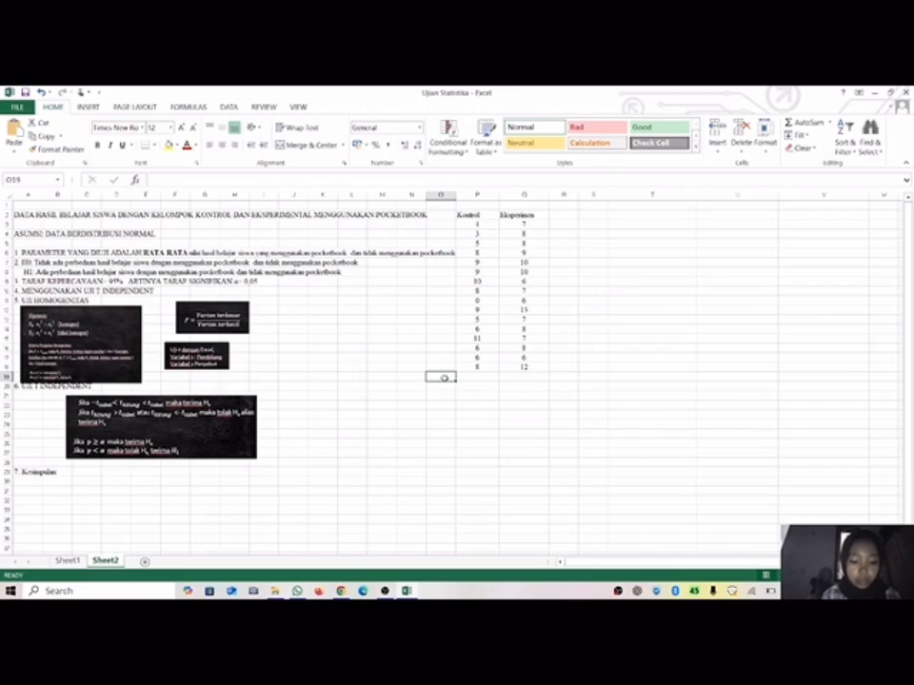
{"action": "type", "text": "Variansi"}
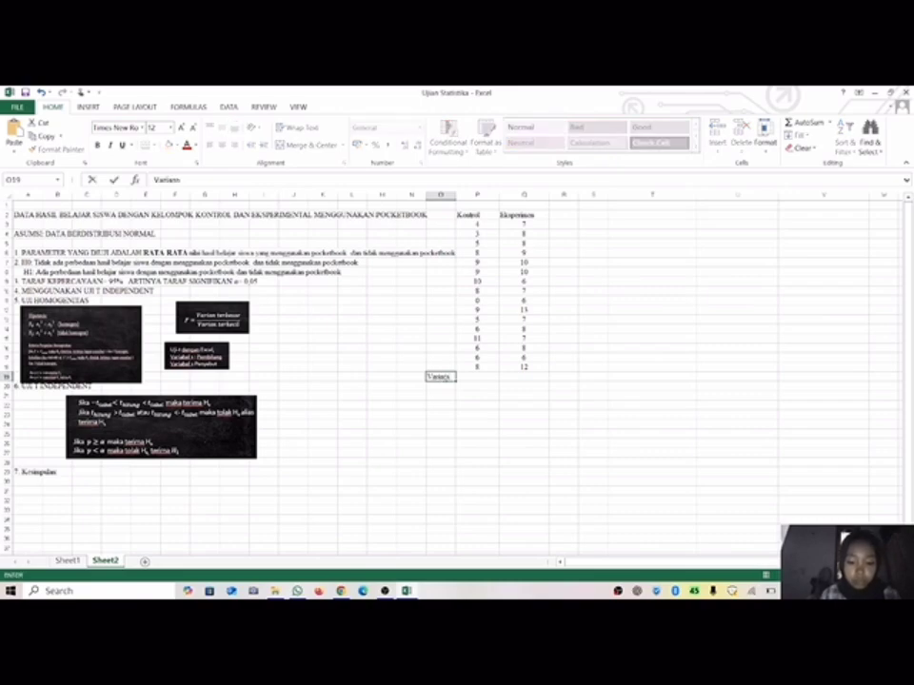
{"action": "left_click", "coordinate": [478, 377]}
{"action": "type", "text": "="}
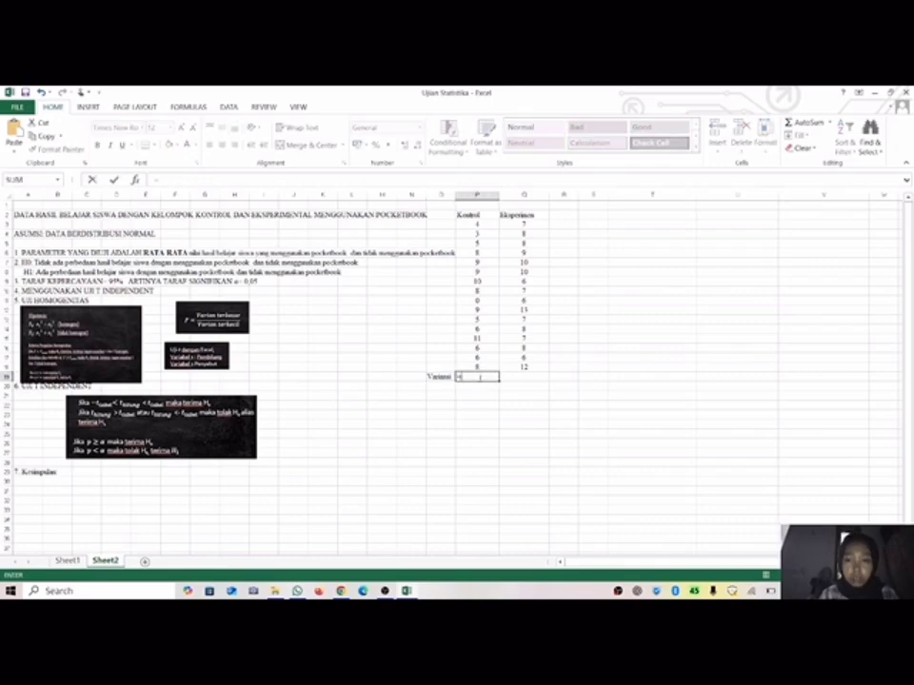
{"action": "type", "text": "VAR"}
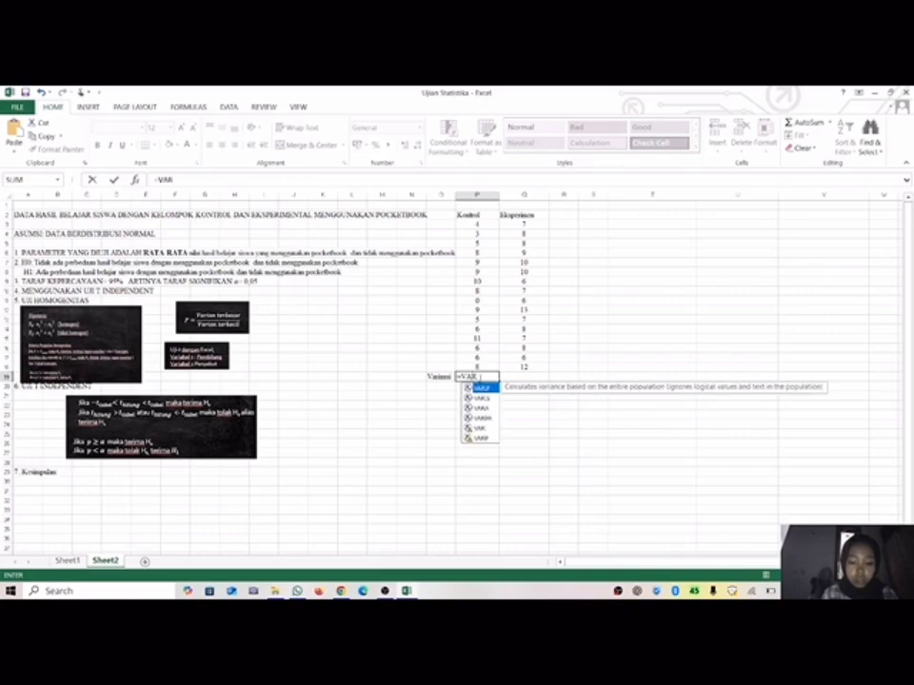
{"action": "type", "text": ".S"}
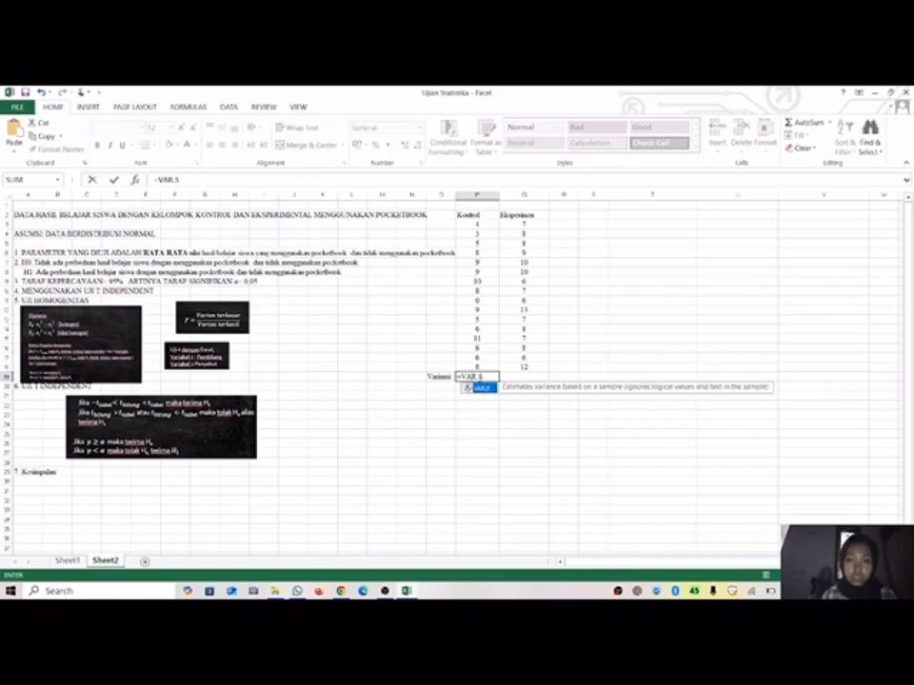
{"action": "type", "text": "("}
{"action": "left_click_drag", "start_coordinate": [481, 224], "coordinate": [495, 367]}
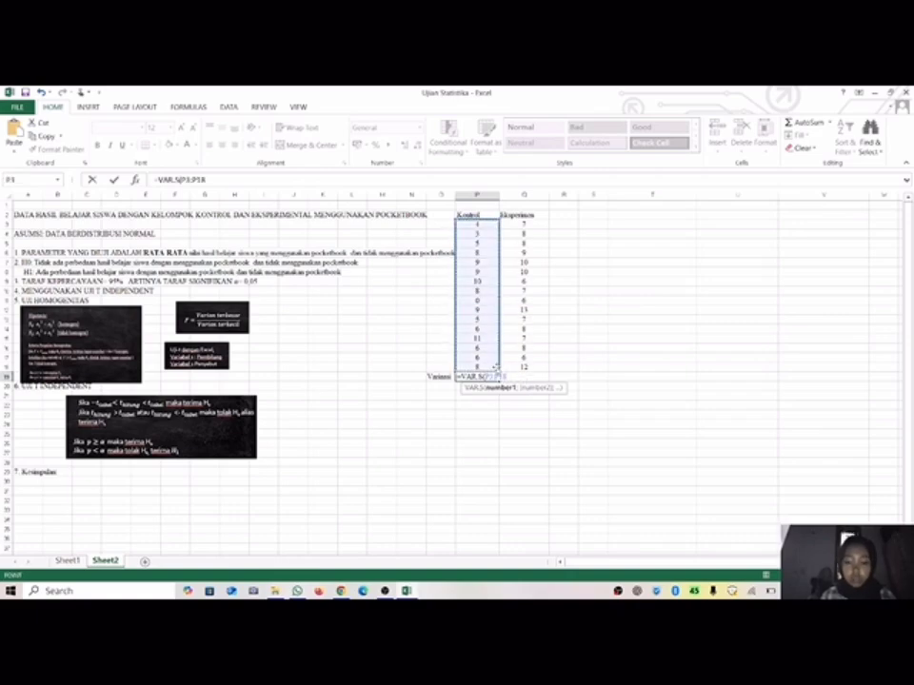
{"action": "key", "text": "Return"}
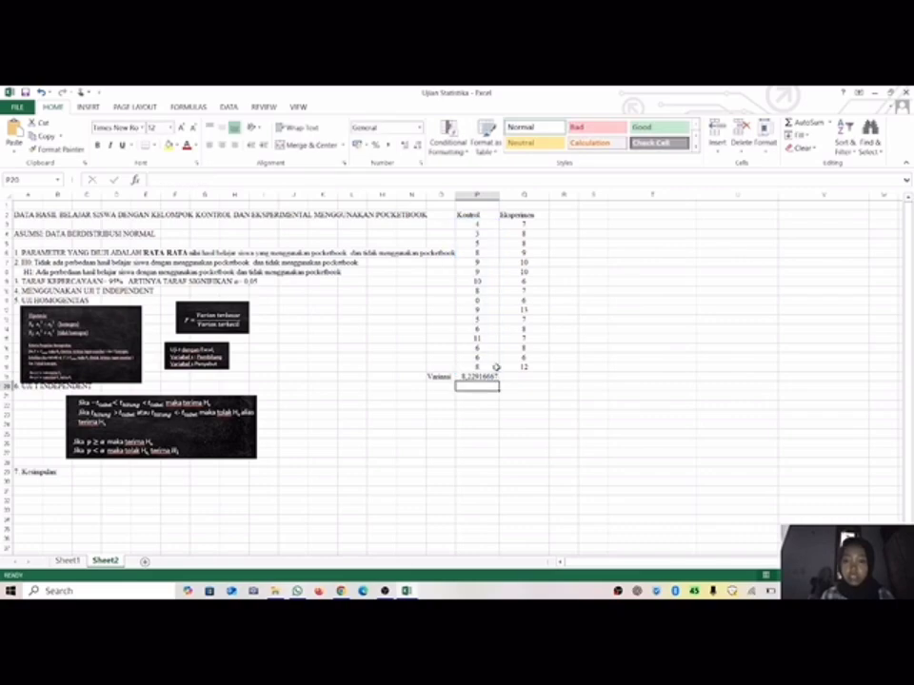
- Calculate the sample variance of the Eksperimen scores in Q19 with VAR.S over Q3:Q18
{"action": "left_click", "coordinate": [519, 377]}
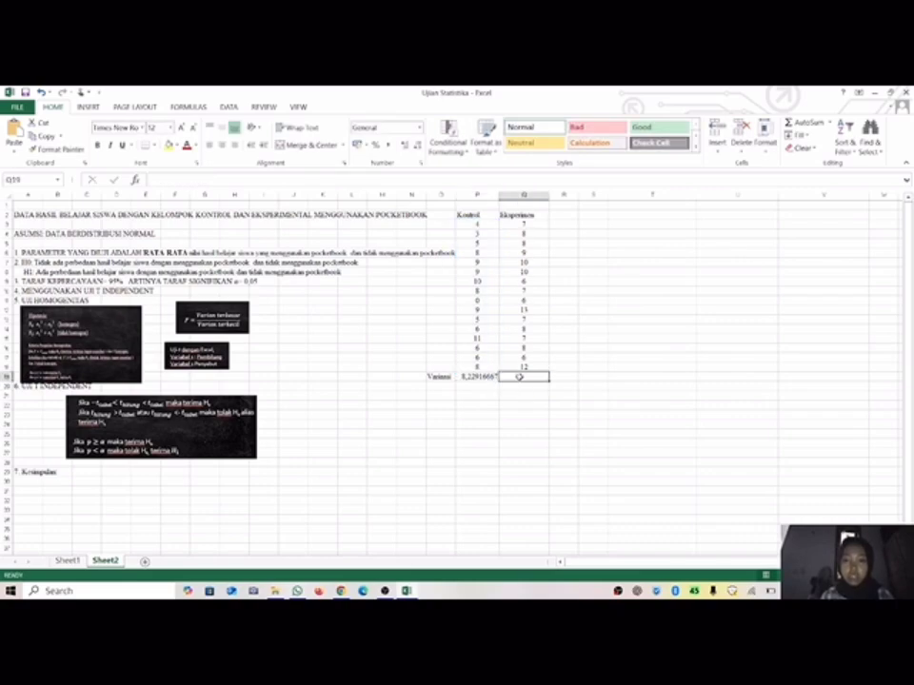
{"action": "type", "text": "=VAR.S"}
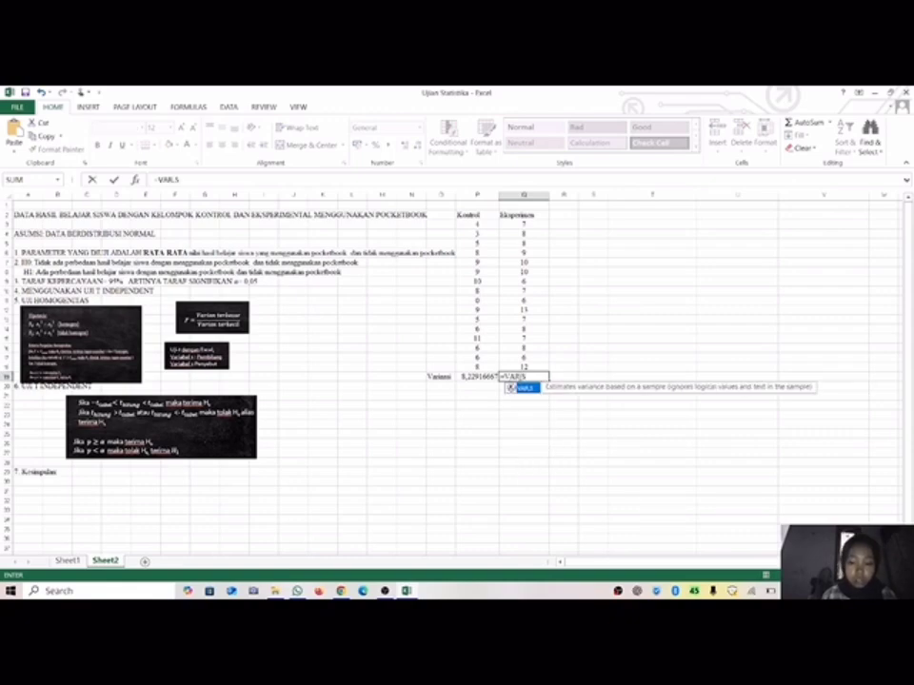
{"action": "type", "text": "("}
{"action": "left_click_drag", "start_coordinate": [522, 226], "coordinate": [530, 368]}
{"action": "key", "text": "Return"}
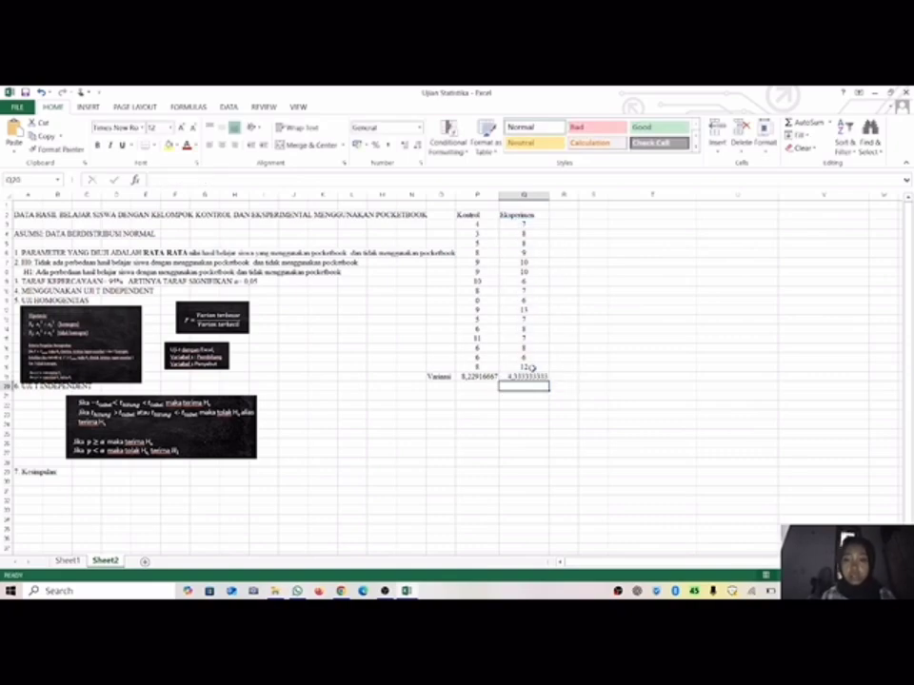
- Label P20 "variabel 1" below the Kontrol variance and Q20 "variabel 2" below the Eksperimen variance
{"action": "left_click", "coordinate": [477, 387]}
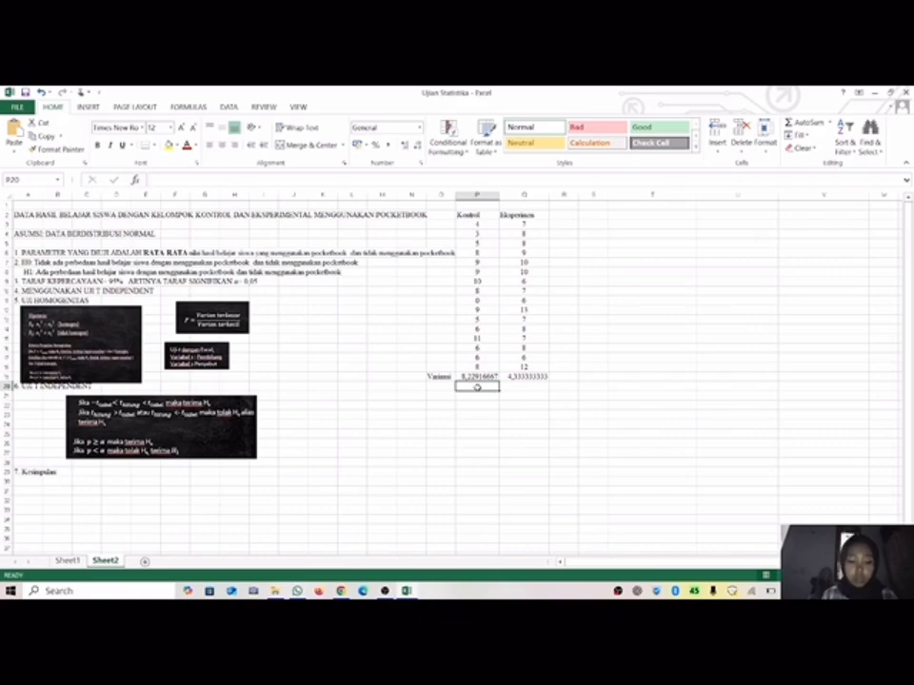
{"action": "type", "text": "variabel"}
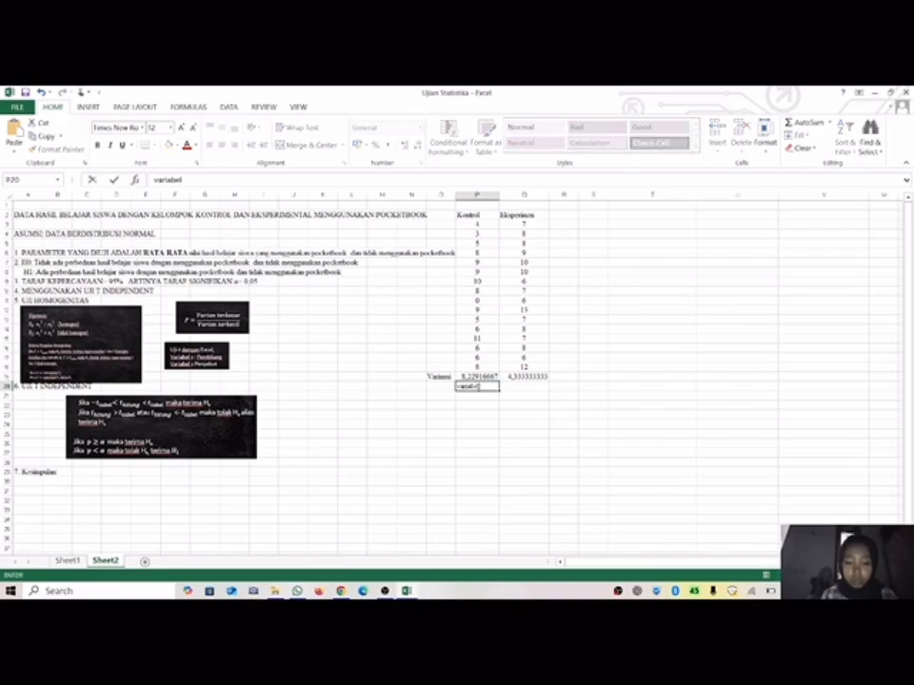
{"action": "type", "text": " 1"}
{"action": "left_click", "coordinate": [526, 388]}
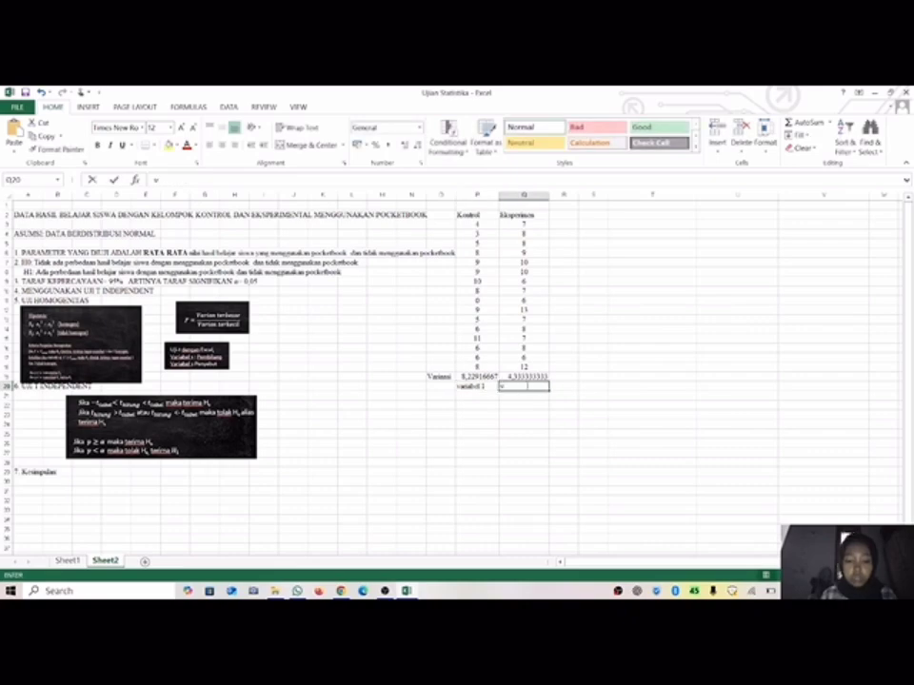
{"action": "type", "text": "variabel 2"}
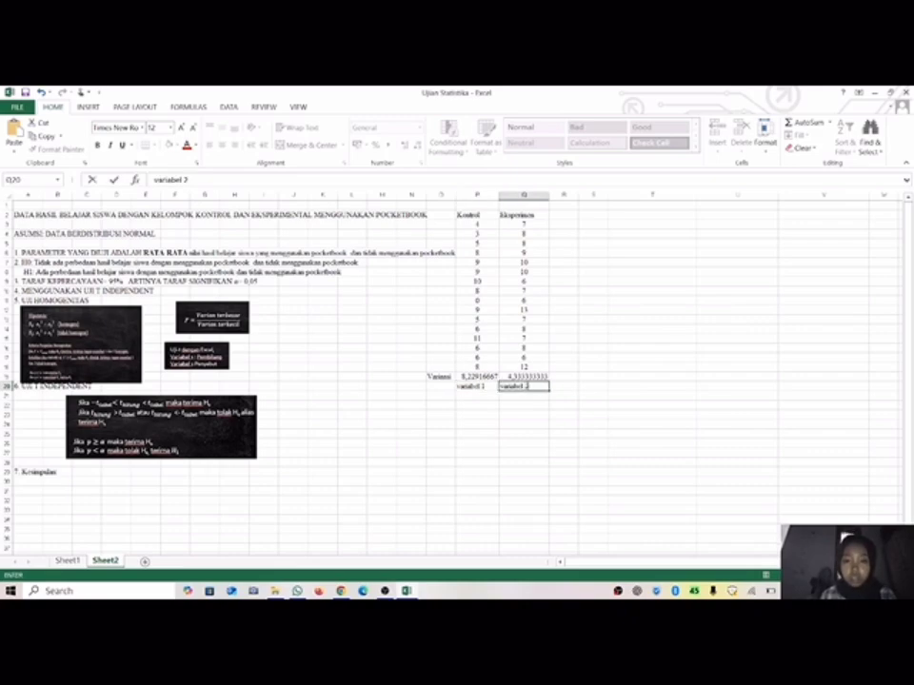
{"action": "left_click", "coordinate": [488, 421]}
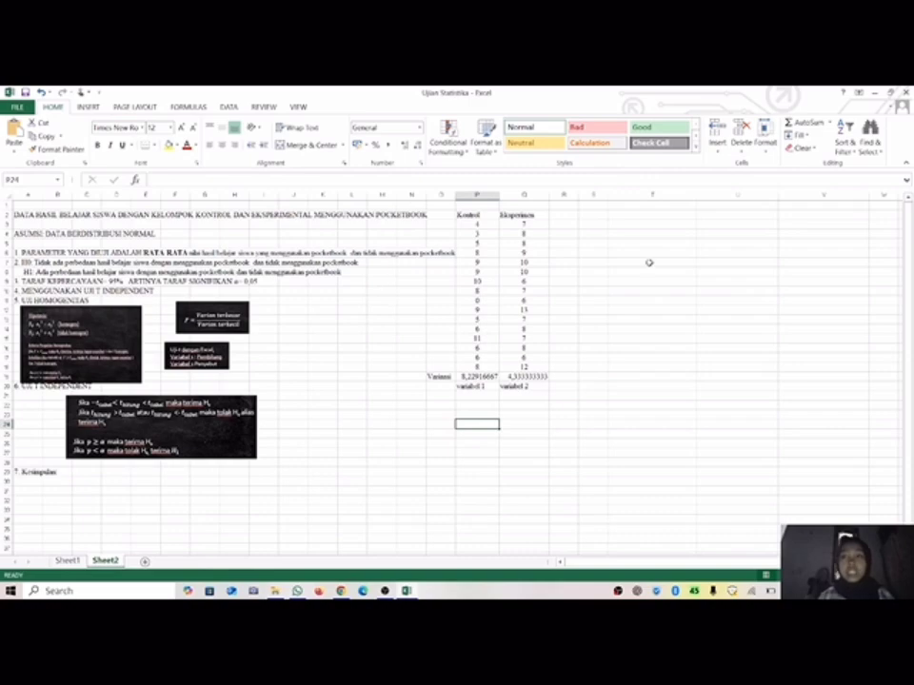
- Set up an F-Test Two-Sample for Variances with P2:P18 as the Variable 1 range and Q2:Q18 as the Variable 2 range
{"action": "left_click", "coordinate": [228, 107]}
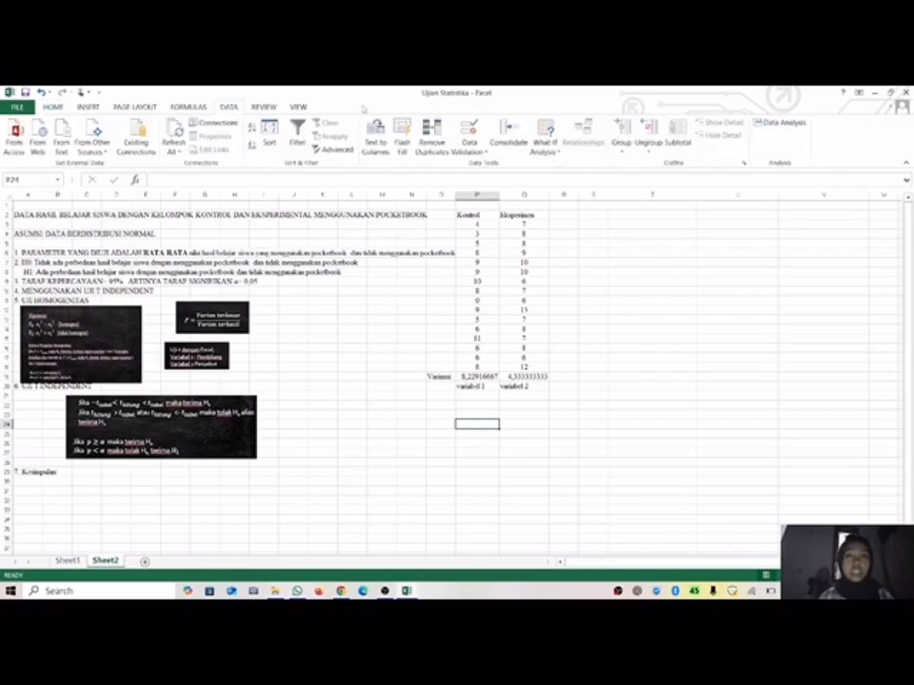
{"action": "left_click", "coordinate": [775, 128]}
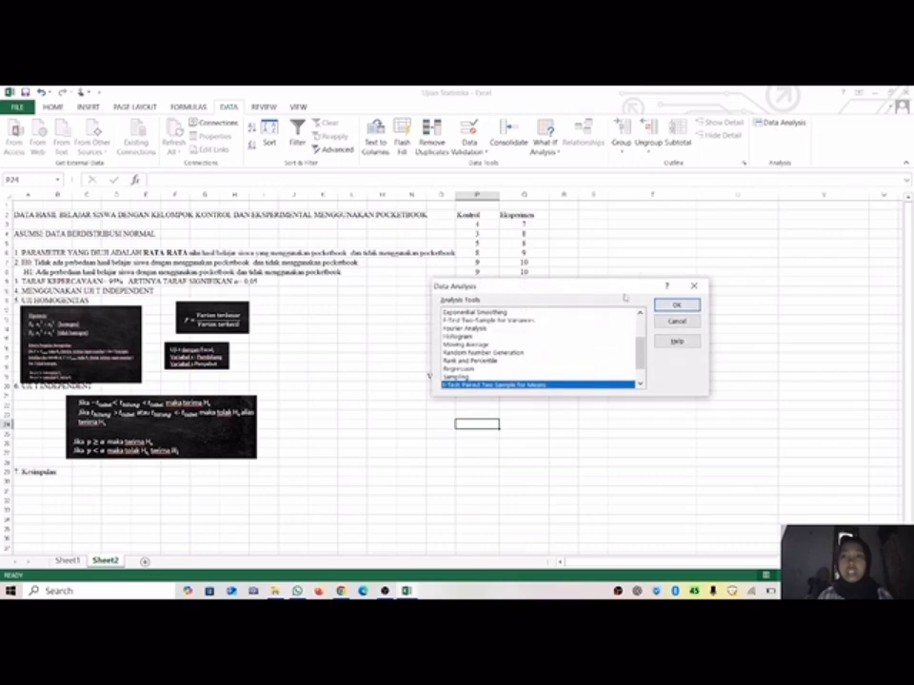
{"action": "left_click", "coordinate": [639, 384]}
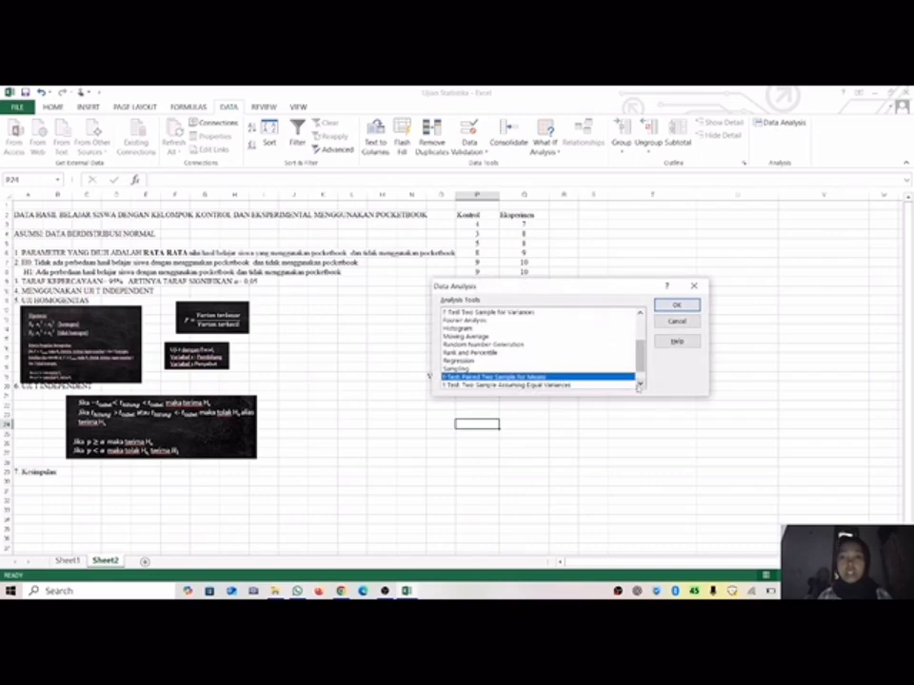
{"action": "left_click", "coordinate": [527, 314]}
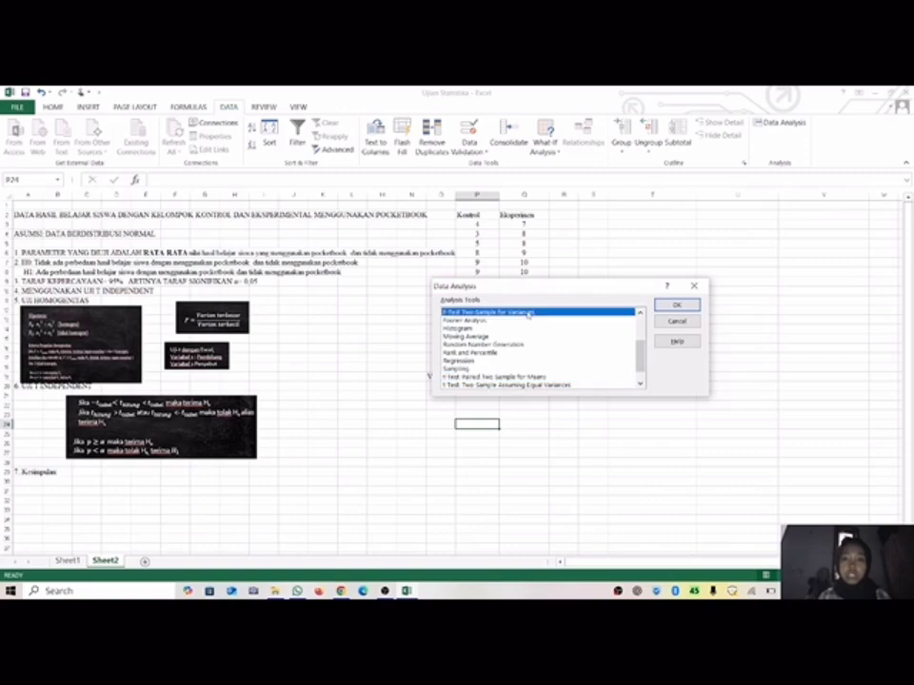
{"action": "left_click", "coordinate": [674, 305]}
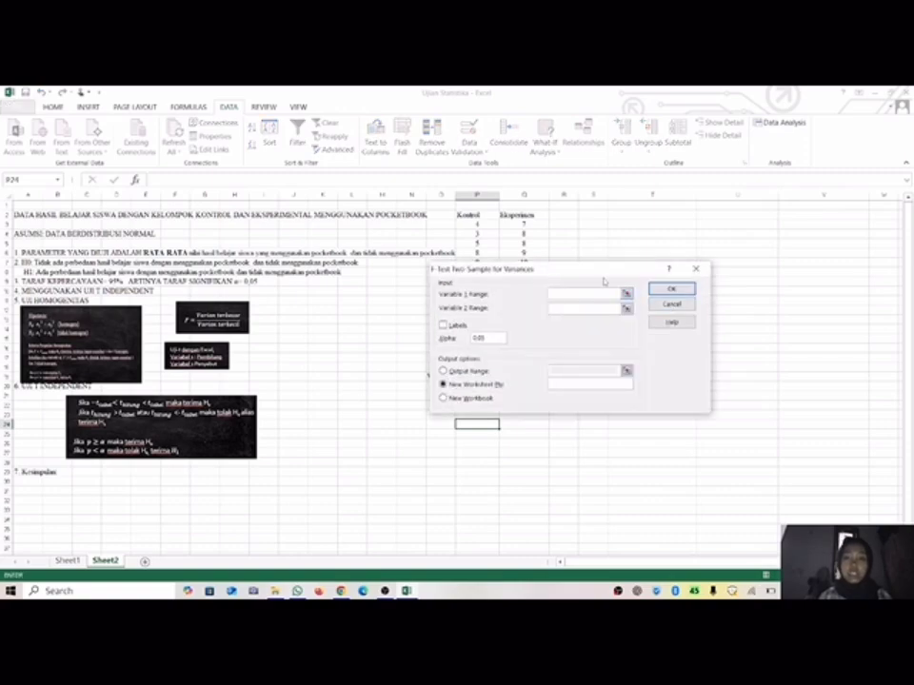
{"action": "scroll", "coordinate": [551, 492], "scroll_direction": "right", "scroll_amount": 4}
{"action": "scroll", "coordinate": [551, 492], "scroll_direction": "right", "scroll_amount": 2}
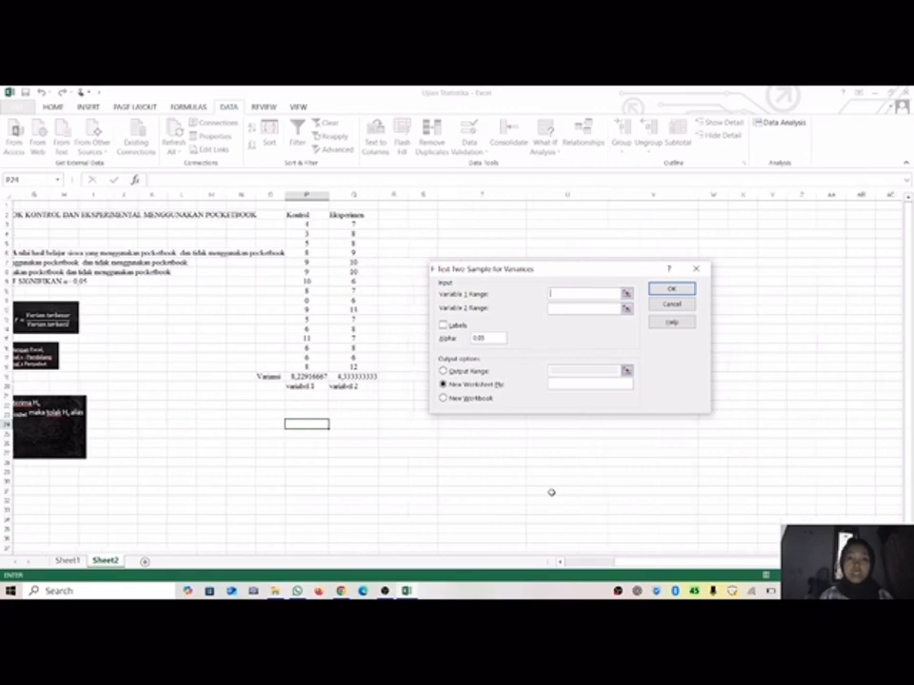
{"action": "left_click_drag", "start_coordinate": [292, 218], "coordinate": [306, 368]}
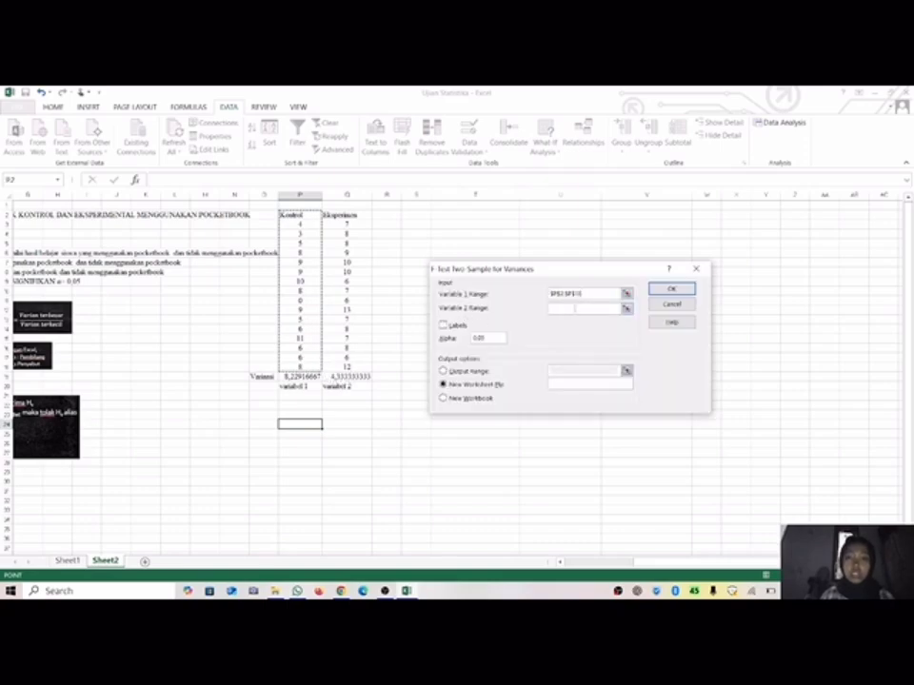
{"action": "left_click", "coordinate": [575, 309]}
{"action": "left_click_drag", "start_coordinate": [353, 215], "coordinate": [367, 367]}
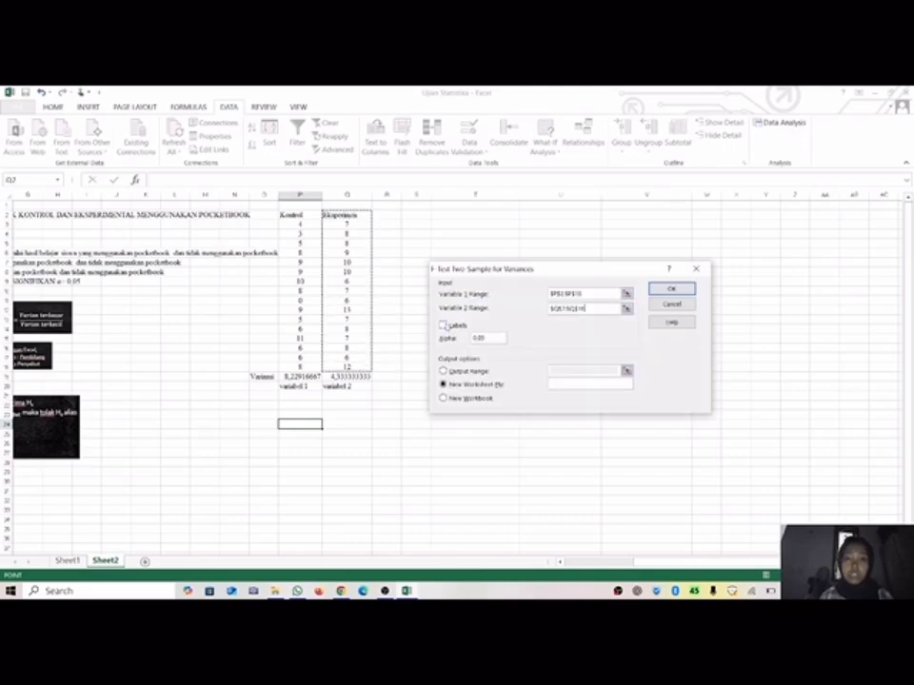
- Treat the first row of the F-test ranges as labels, set the output range to T2 and run the test
{"action": "left_click", "coordinate": [443, 326]}
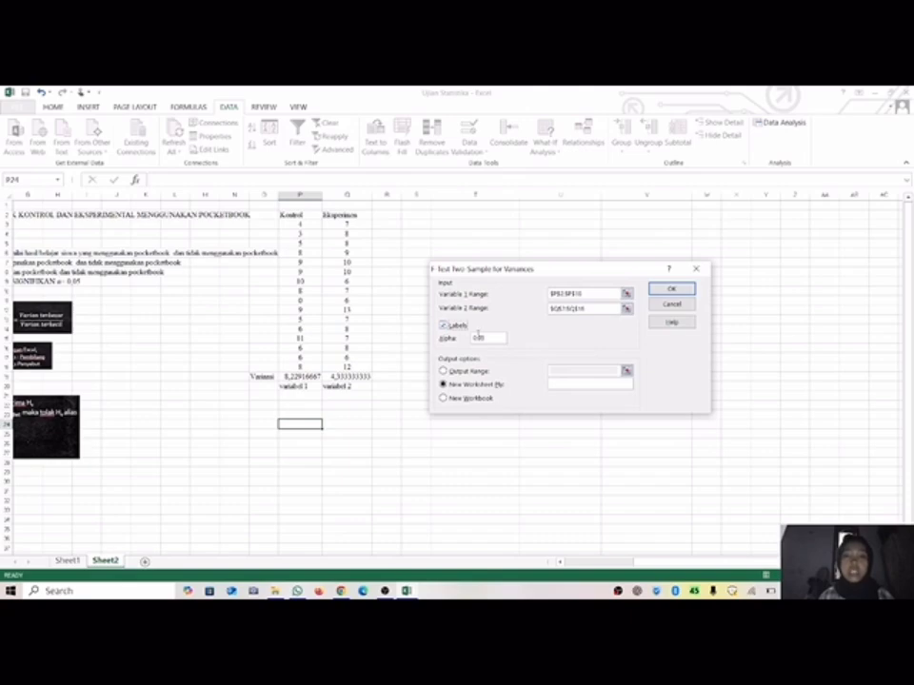
{"action": "left_click", "coordinate": [444, 370]}
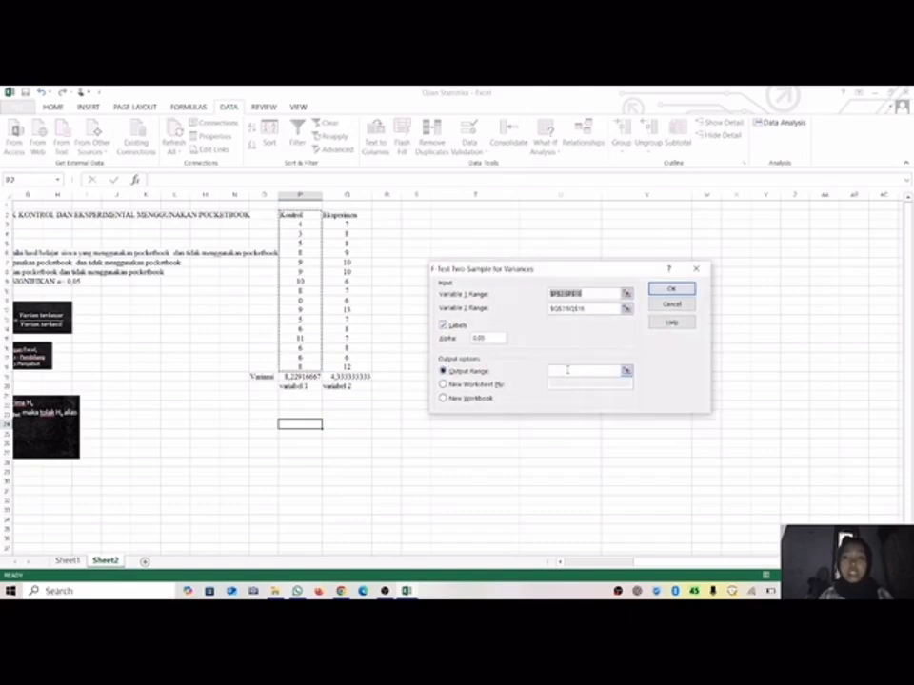
{"action": "left_click", "coordinate": [567, 371]}
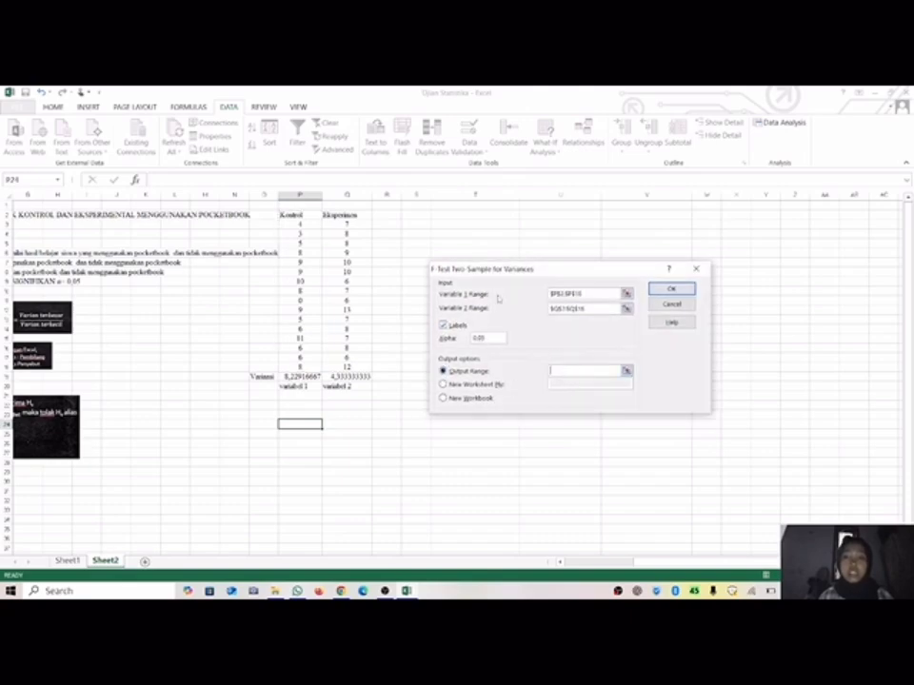
{"action": "left_click", "coordinate": [467, 215]}
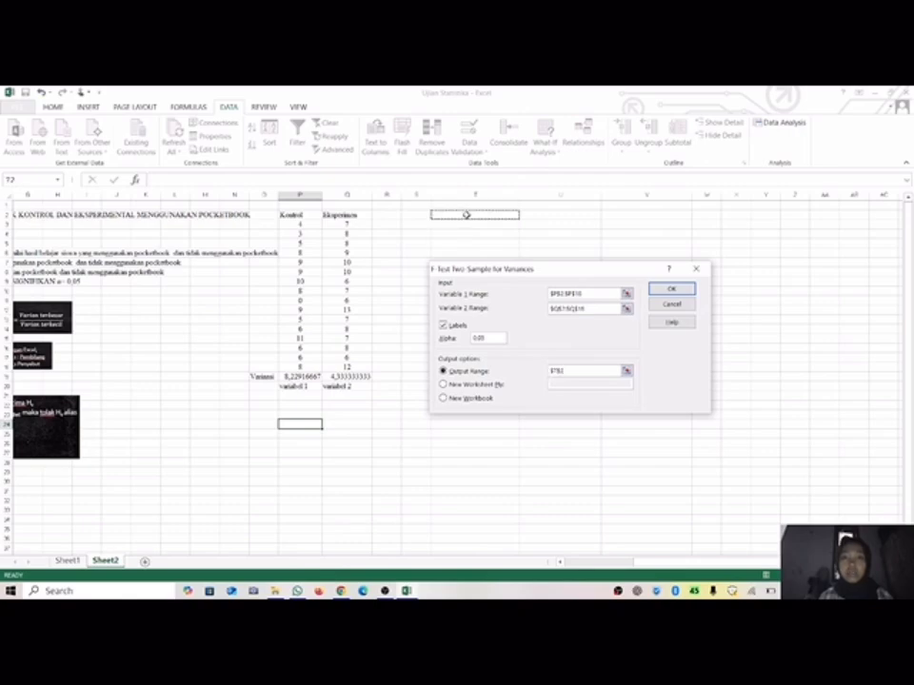
{"action": "left_click", "coordinate": [686, 292]}
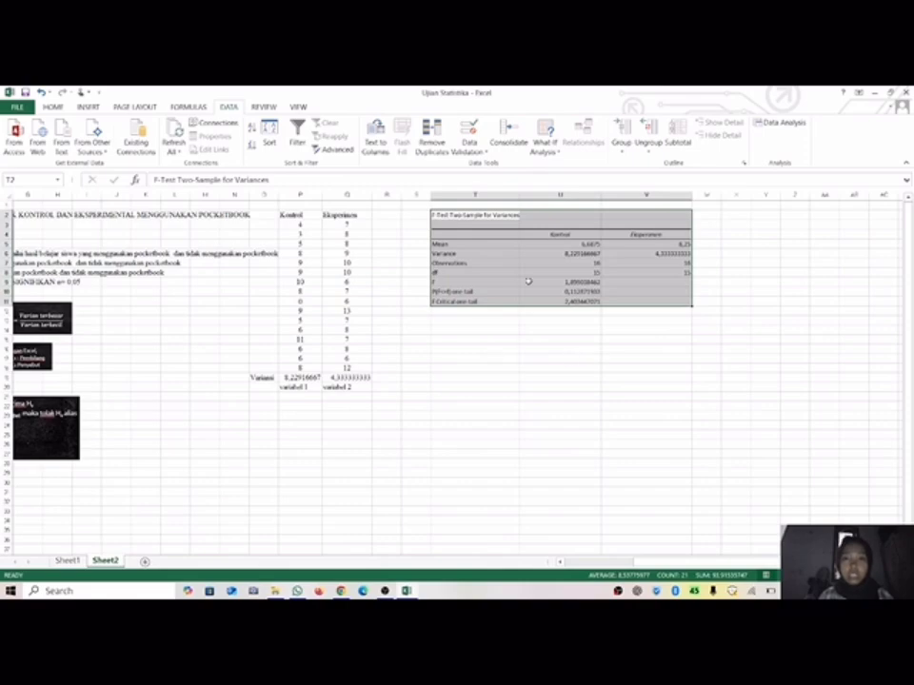
- Highlight the F row T9:V9 of the F-test results in yellow and label it "F" in W9
{"action": "left_click", "coordinate": [458, 285]}
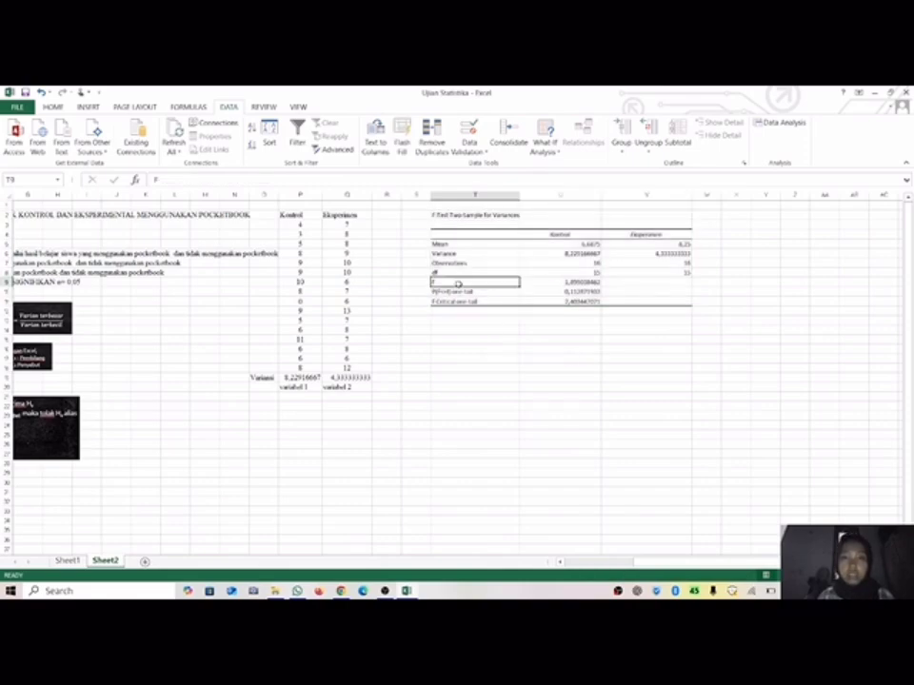
{"action": "left_click_drag", "start_coordinate": [458, 285], "coordinate": [638, 289]}
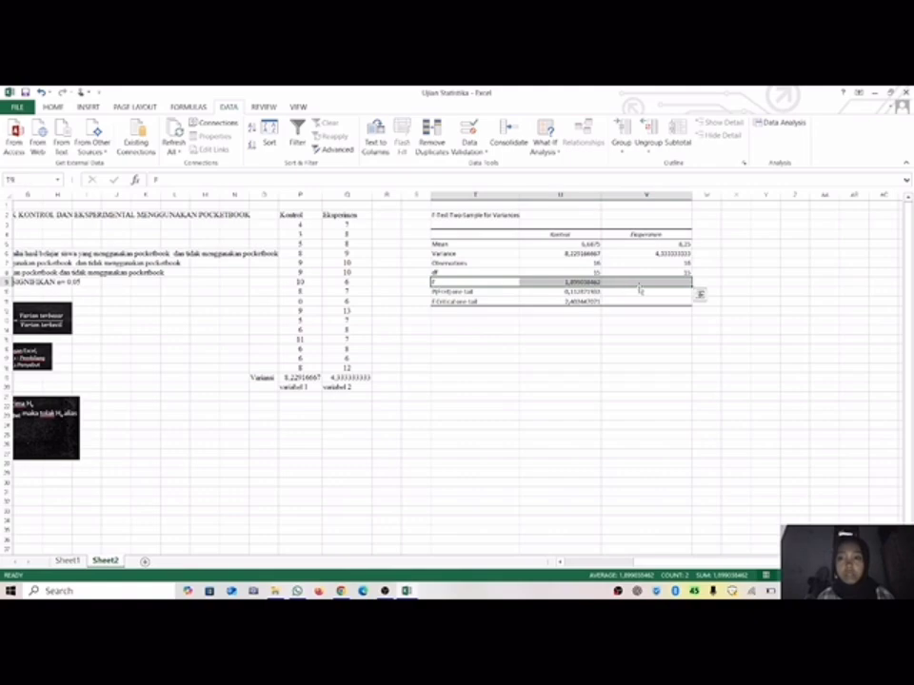
{"action": "left_click", "coordinate": [52, 107]}
{"action": "left_click", "coordinate": [168, 145]}
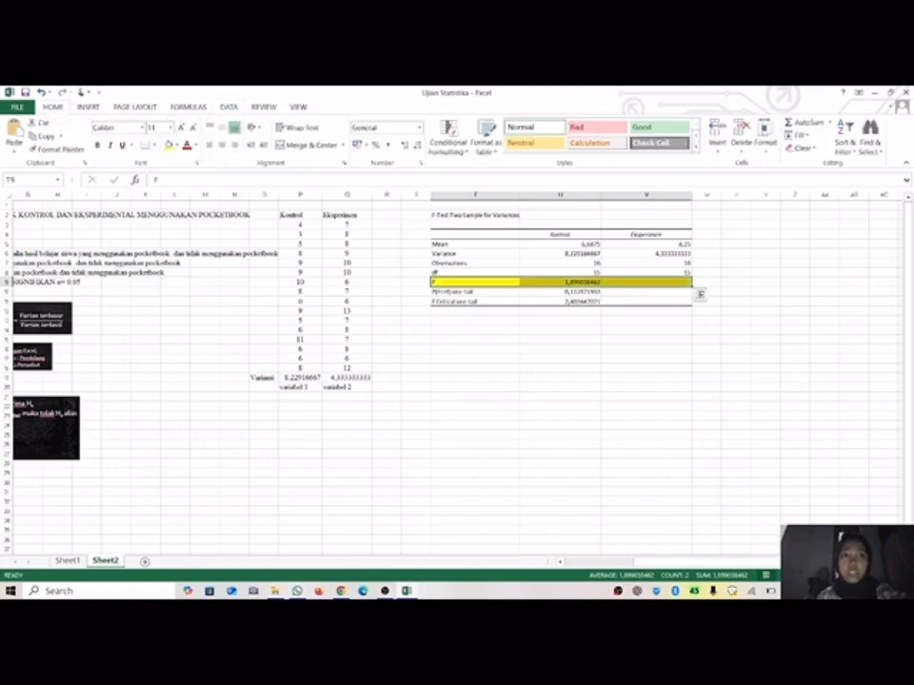
{"action": "left_click", "coordinate": [709, 285]}
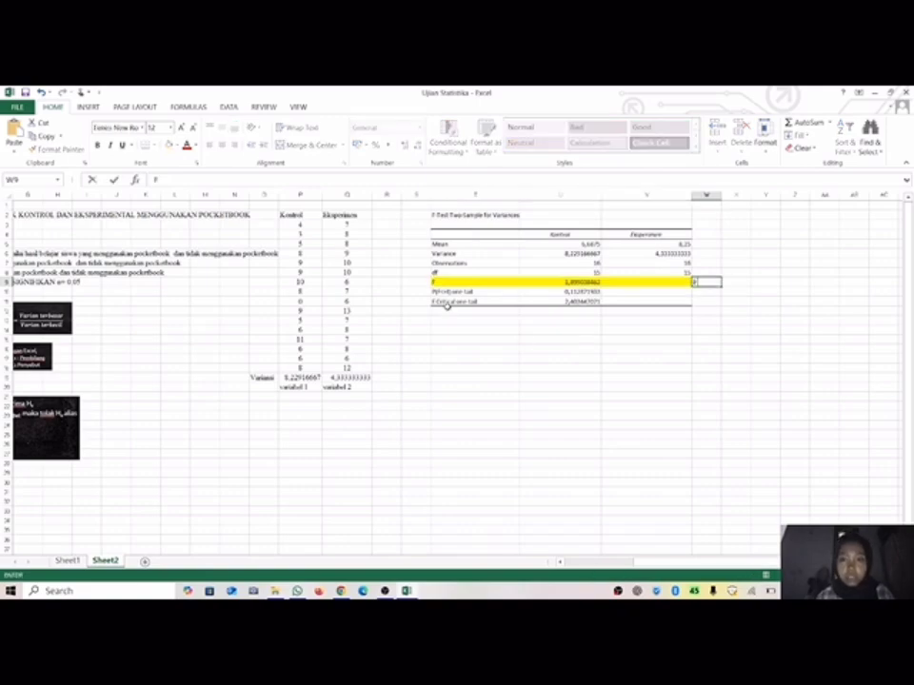
{"action": "double_click", "coordinate": [445, 302]}
{"action": "left_click_drag", "start_coordinate": [445, 302], "coordinate": [528, 301]}
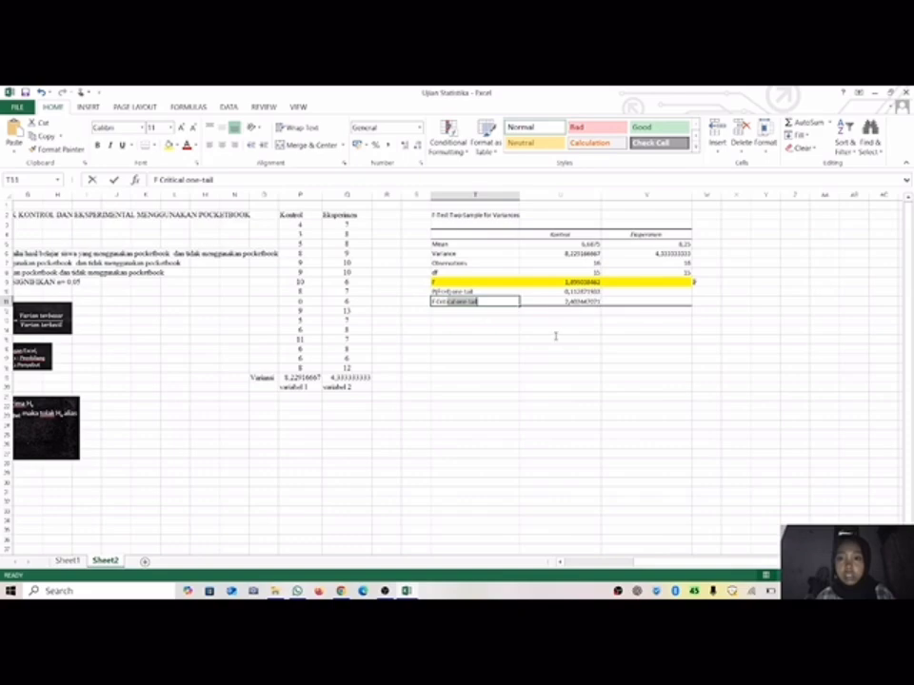
{"action": "left_click", "coordinate": [555, 337]}
- Highlight the F Critical one-tail row T11:V11 of the F-test results in yellow
{"action": "left_click", "coordinate": [458, 302]}
{"action": "left_click_drag", "start_coordinate": [458, 301], "coordinate": [614, 302]}
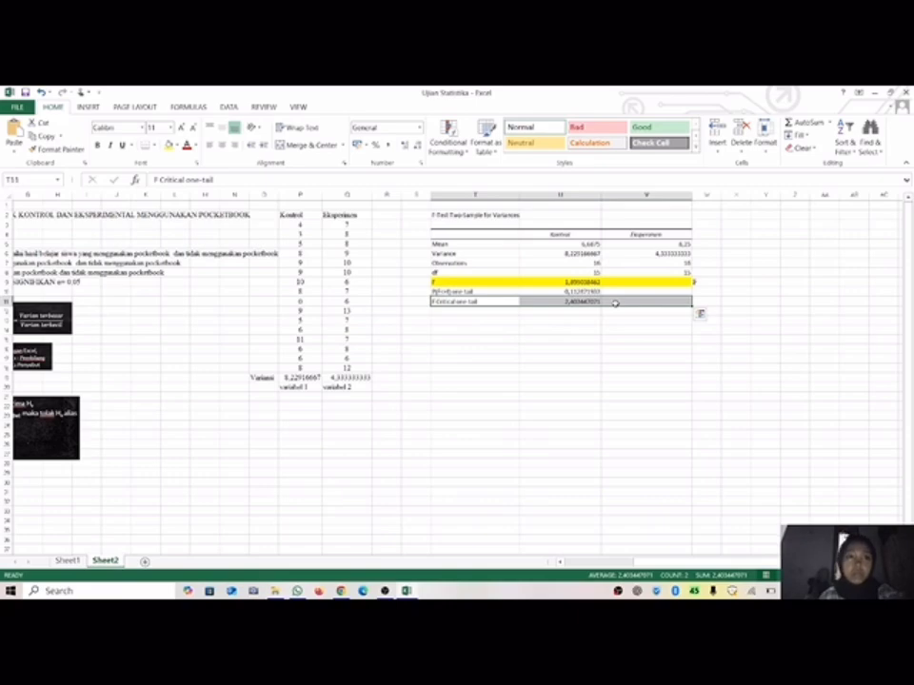
{"action": "left_click", "coordinate": [168, 144]}
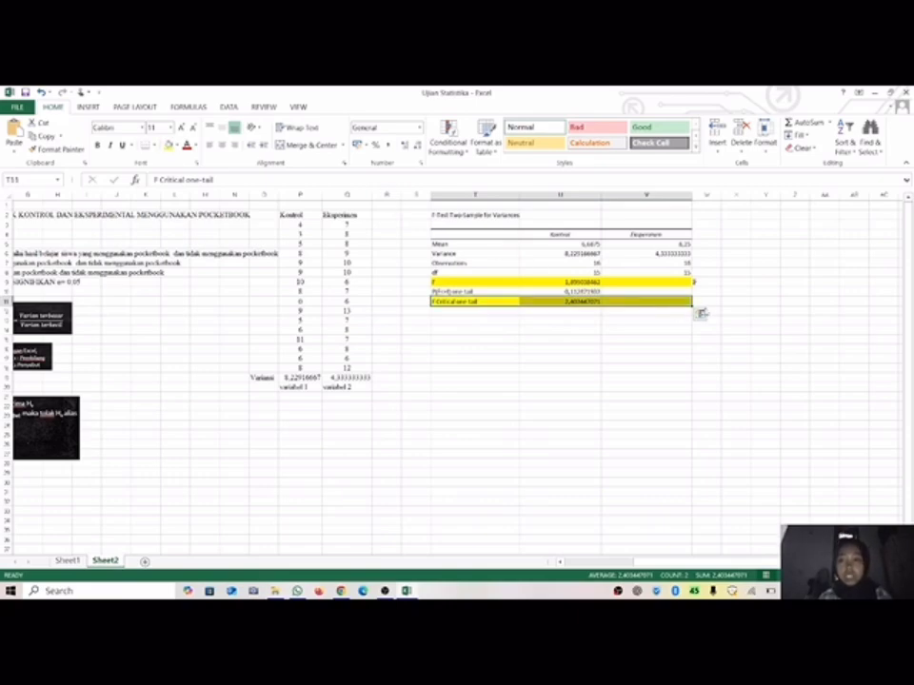
- Label the F Critical one-tail row "t tabel" in W11 and the P(F<=f) one-tail row "p" in W10
{"action": "left_click", "coordinate": [704, 303]}
{"action": "type", "text": "tabel"}
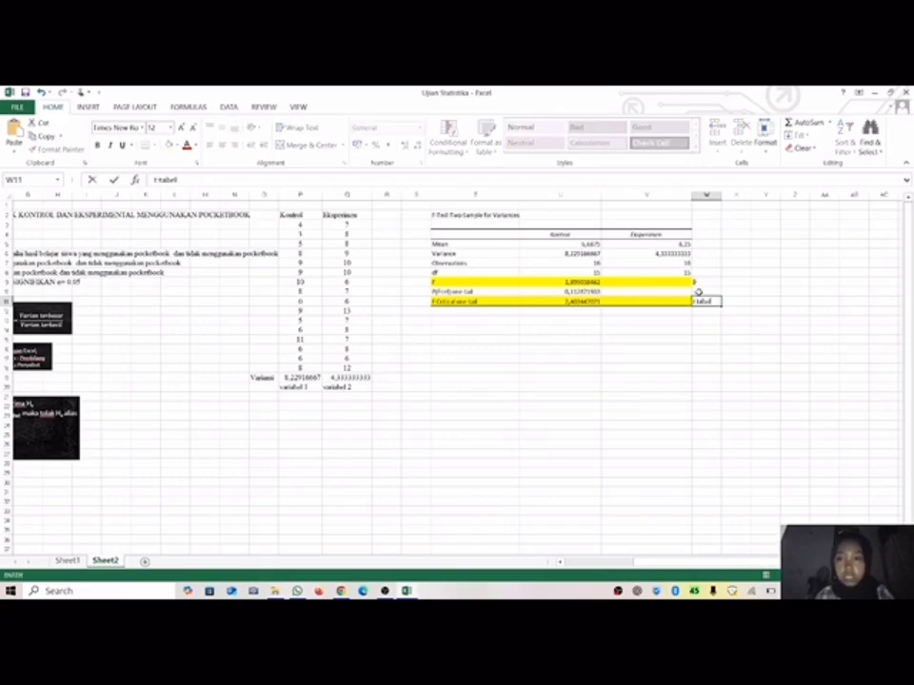
{"action": "left_click", "coordinate": [704, 291]}
{"action": "type", "text": "p"}
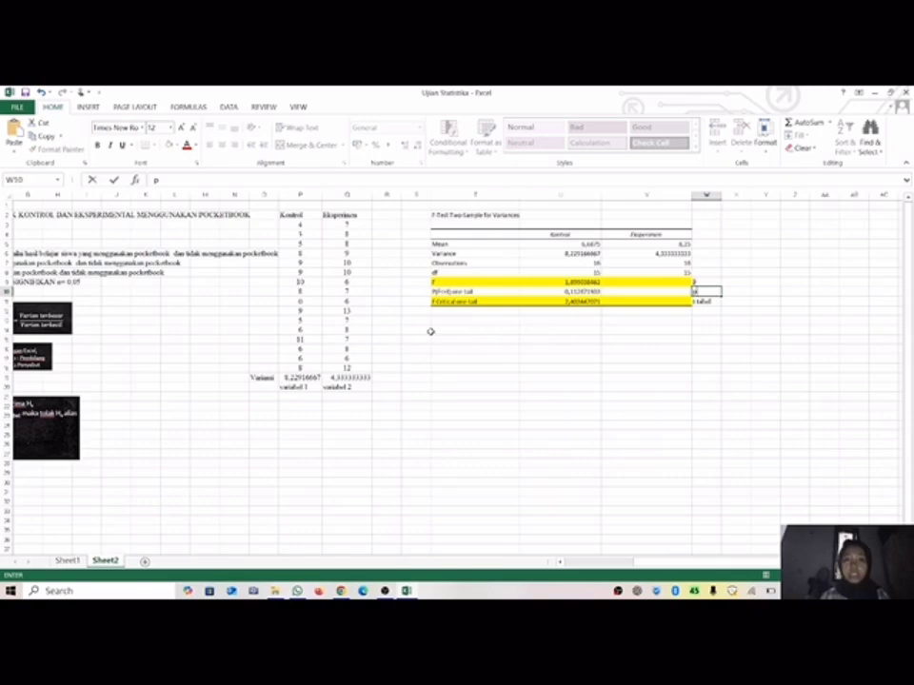
- Write the homogeneity conclusion "karena F < t tabel maka data homogen" in T14 below the F-test results
{"action": "left_click", "coordinate": [446, 330]}
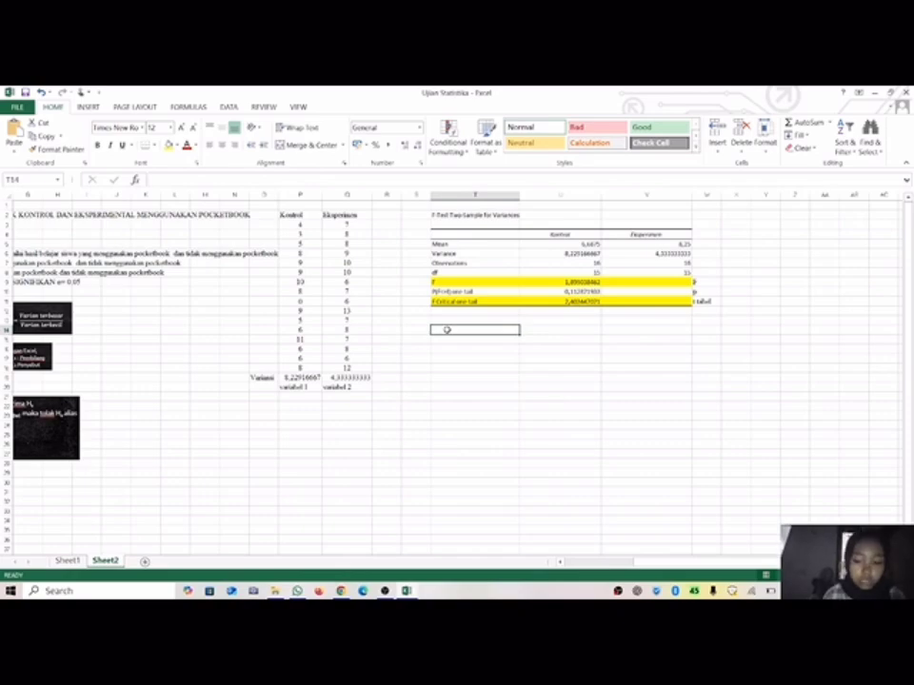
{"action": "type", "text": "karena"}
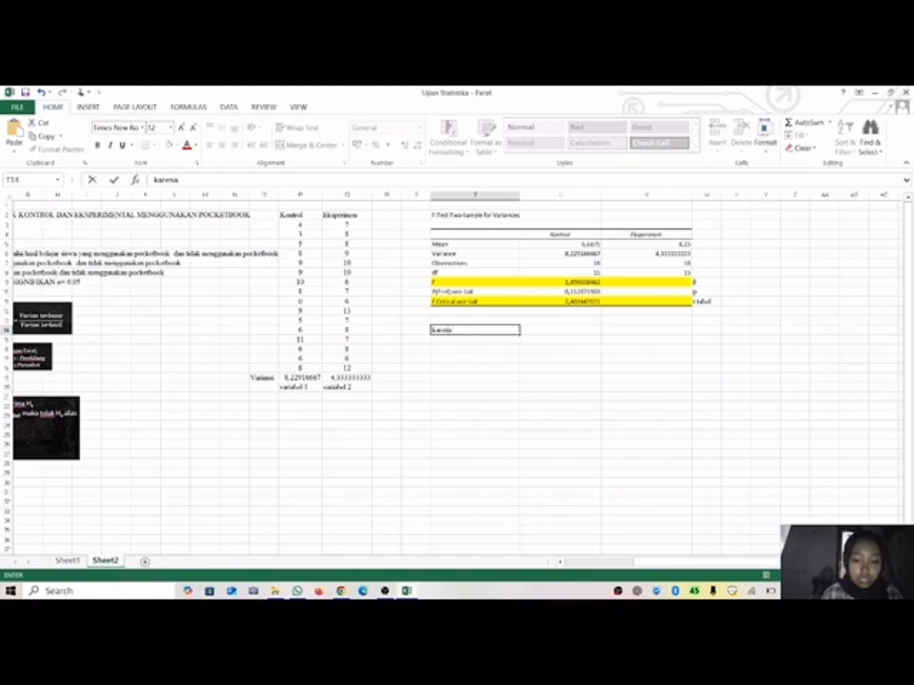
{"action": "type", "text": " F <"}
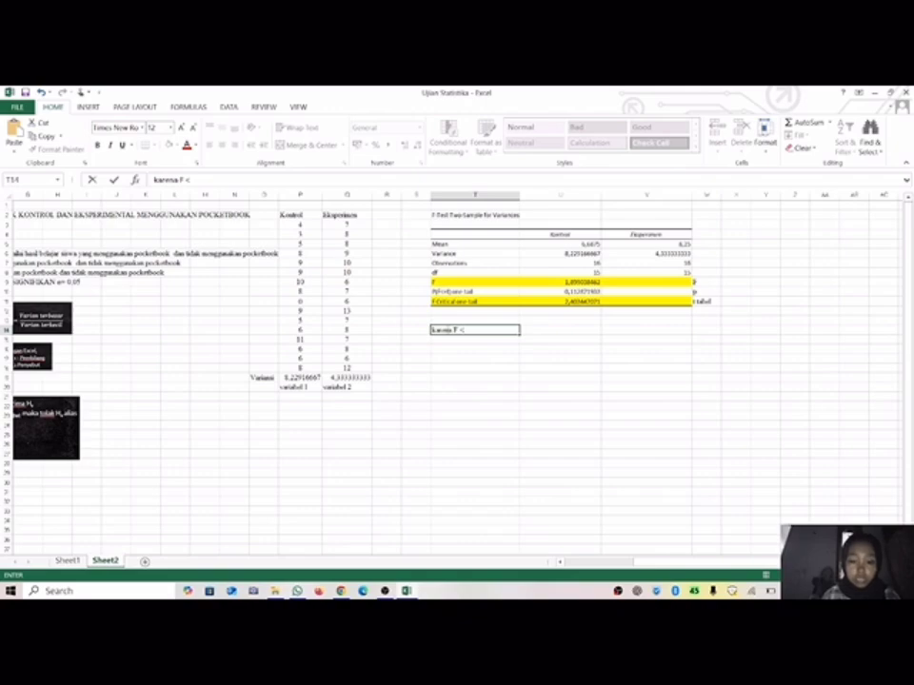
{"action": "type", "text": " t tabe"}
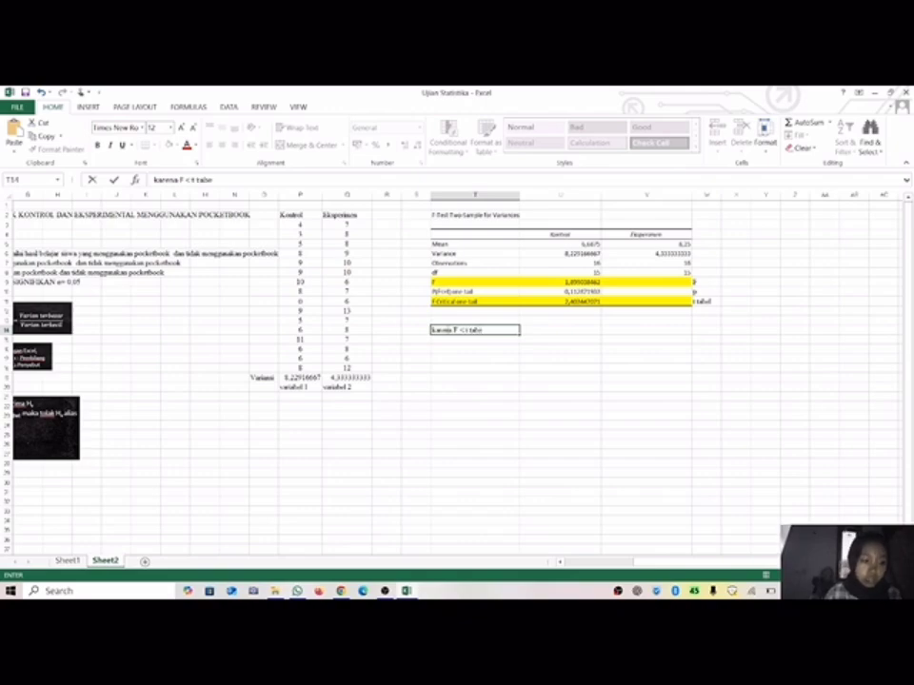
{"action": "type", "text": "l"}
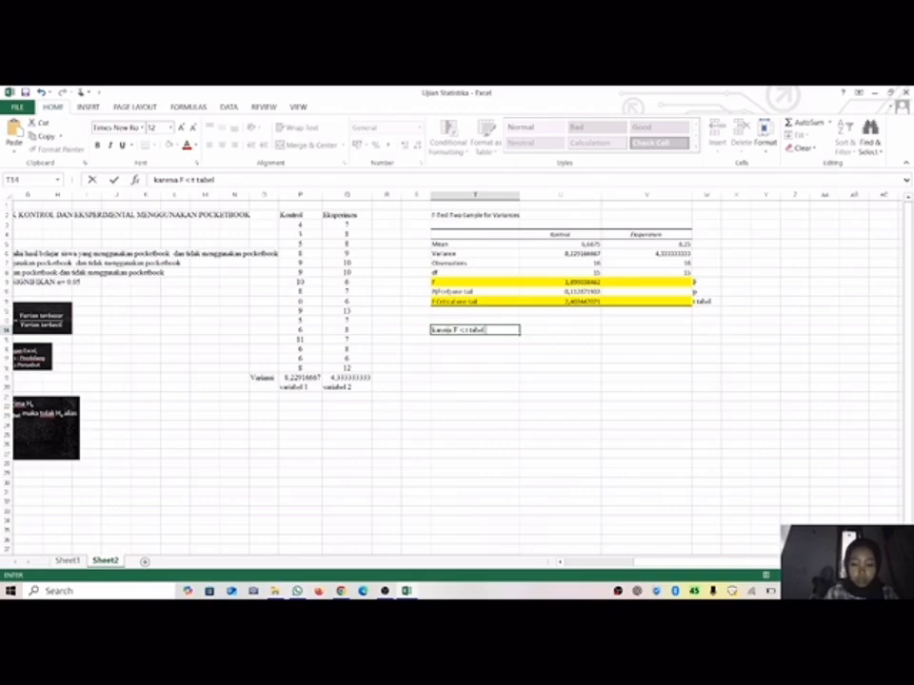
{"action": "type", "text": " maka data"}
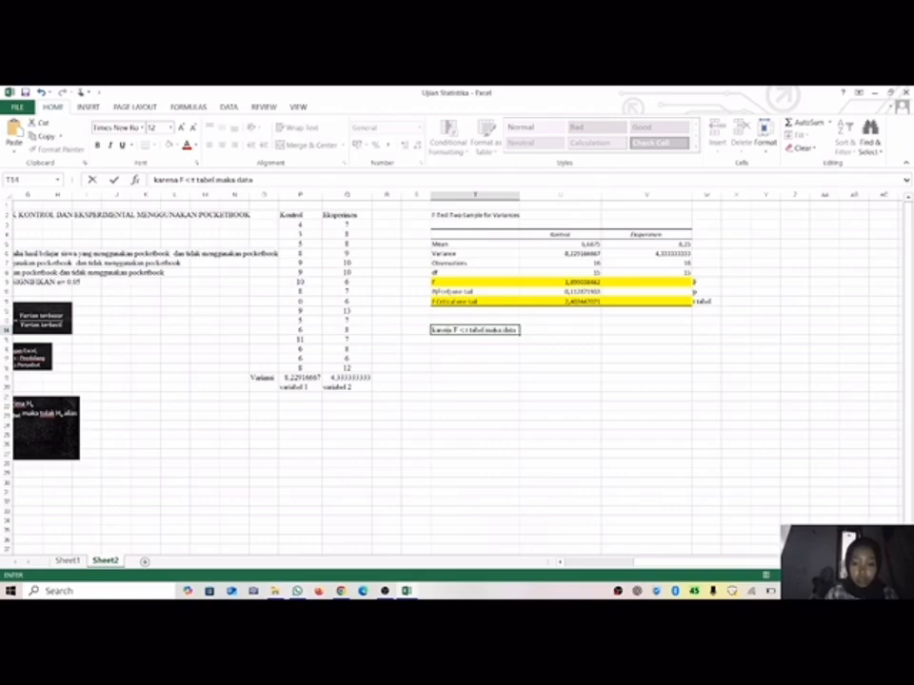
{"action": "type", "text": " homogen"}
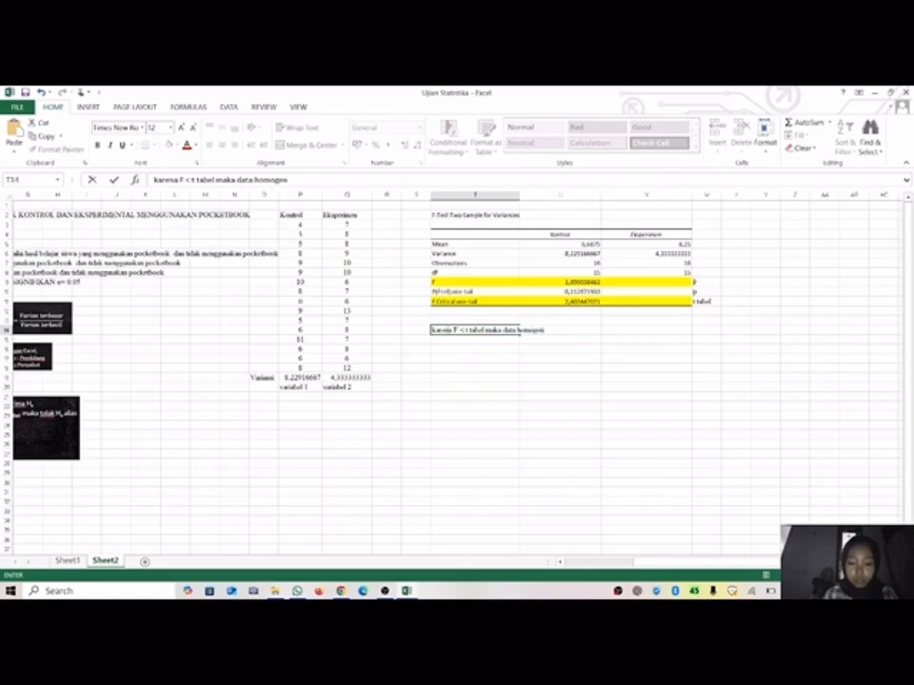
{"action": "left_click", "coordinate": [444, 347]}
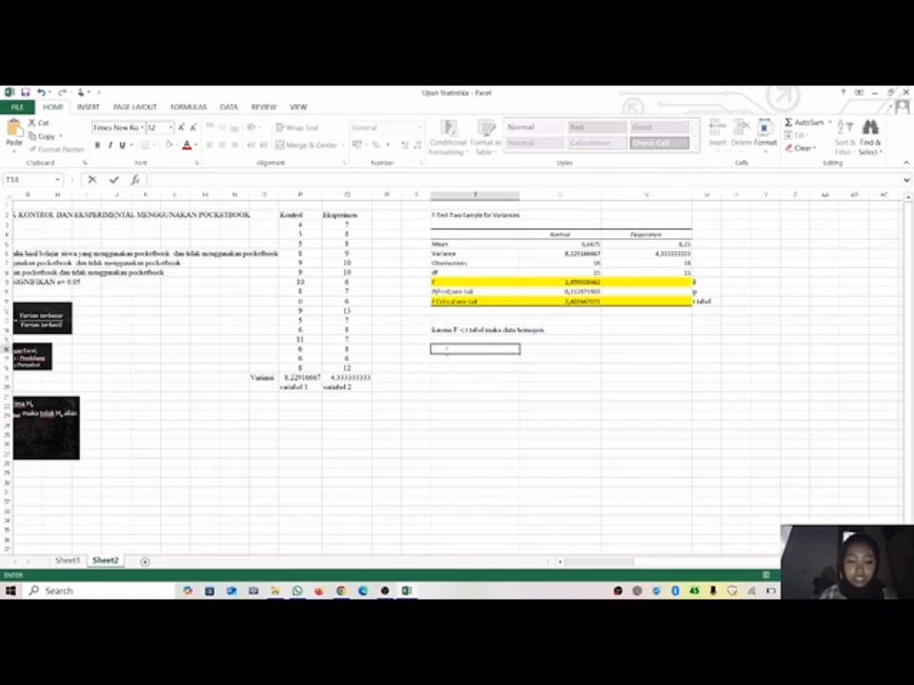
- Enter "karena F > dari F tabel" in T16 as the start of a second homogeneity conclusion below the F-test results
{"action": "type", "text": "karena"}
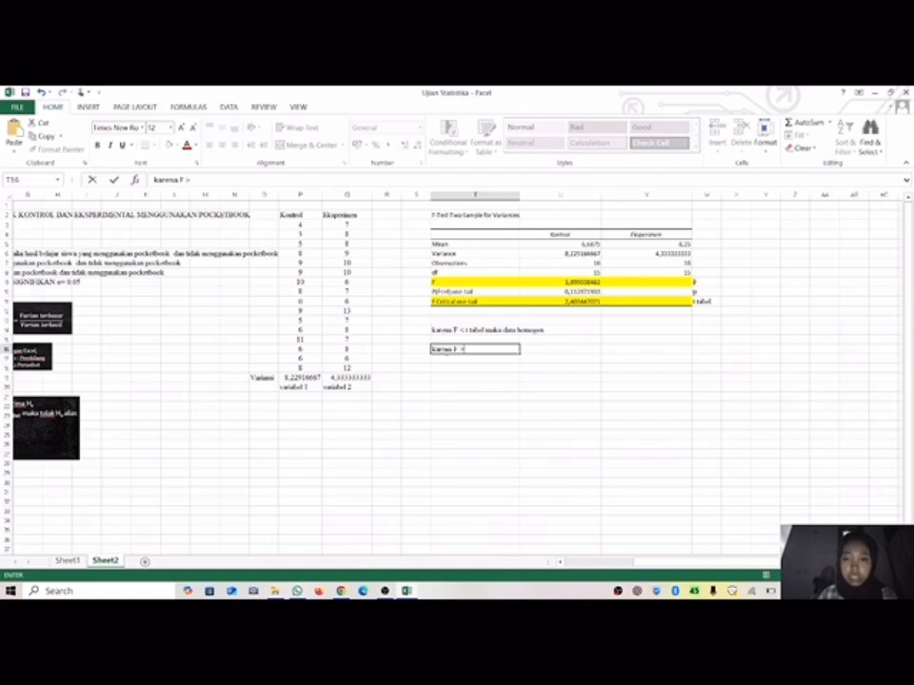
{"action": "type", "text": "F > dar"}
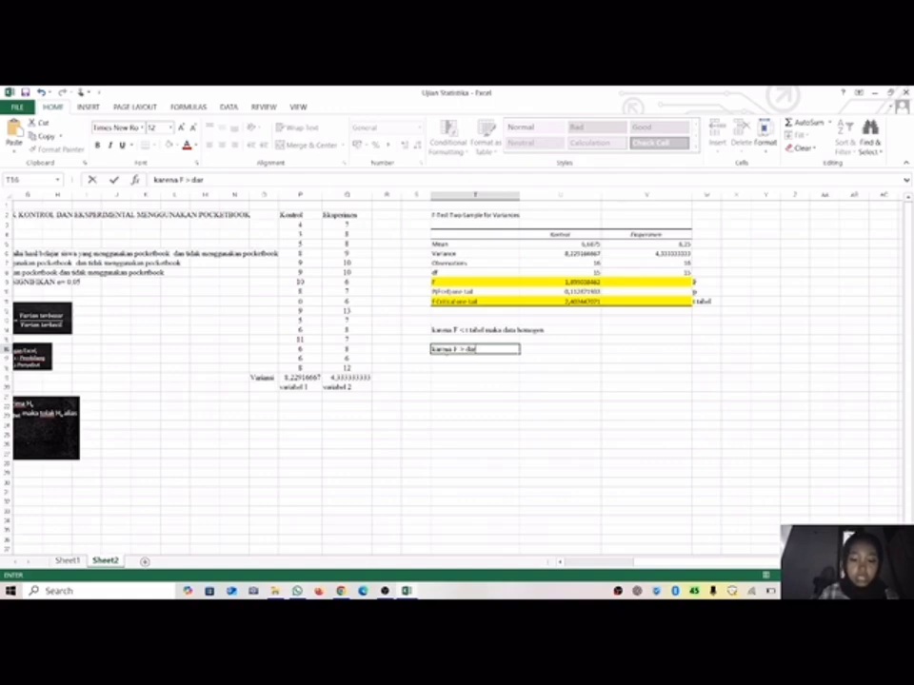
{"action": "type", "text": "i F"}
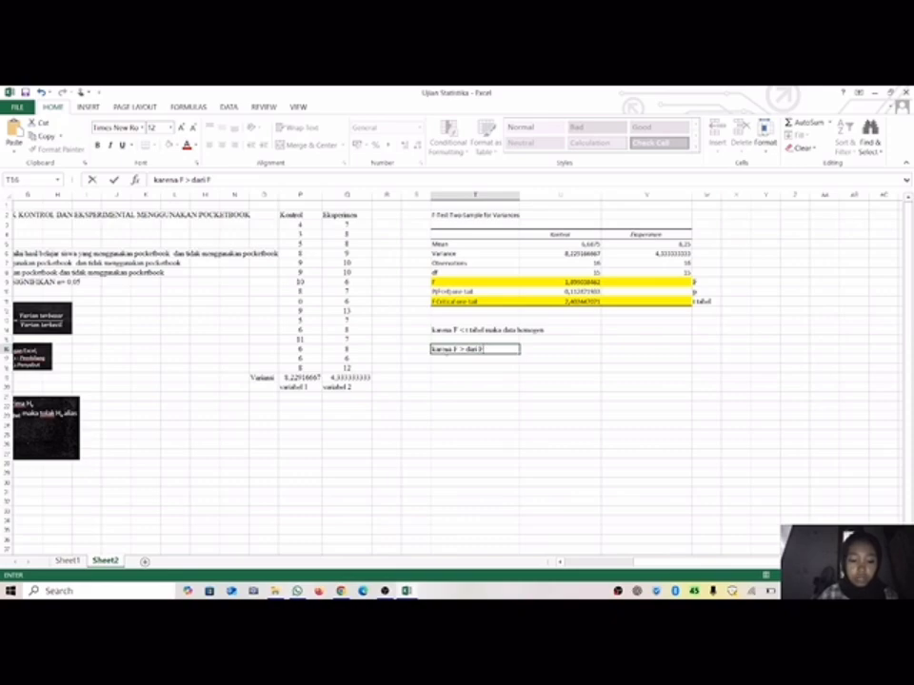
{"action": "type", "text": " tabel"}
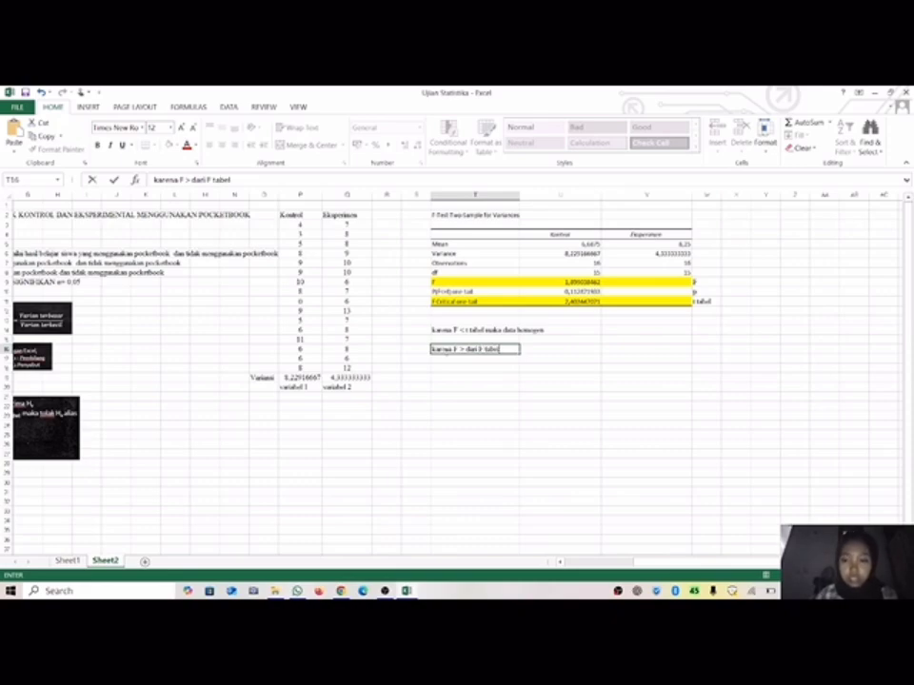
- Change the label in W11 beside the F Critical one-tail row to "F tabel"
{"action": "left_click", "coordinate": [702, 300]}
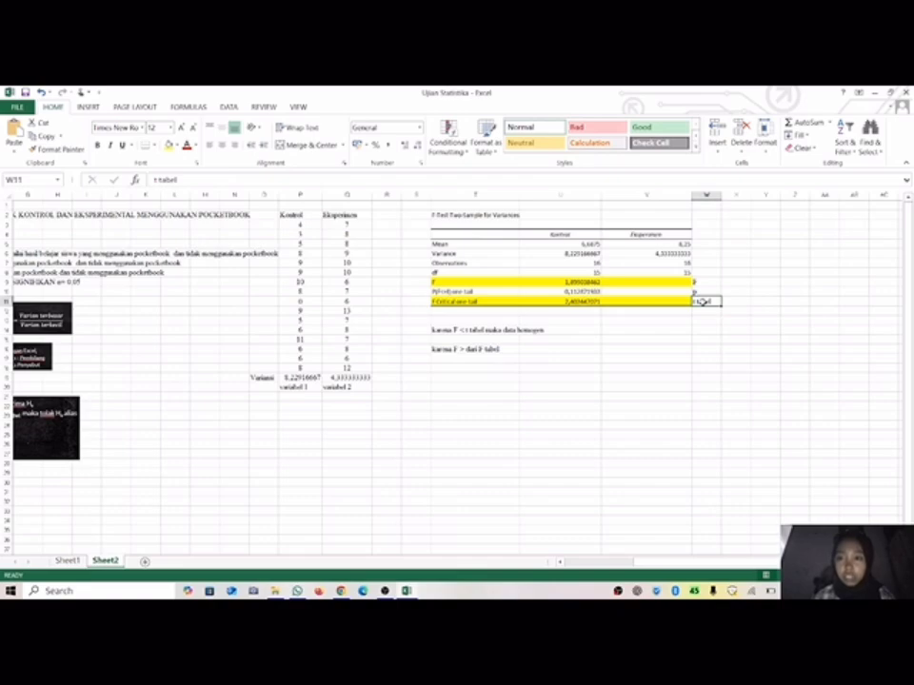
{"action": "double_click", "coordinate": [700, 301]}
{"action": "key", "text": "BackSpace"}
{"action": "key", "text": "BackSpace"}
{"action": "key", "text": "BackSpace"}
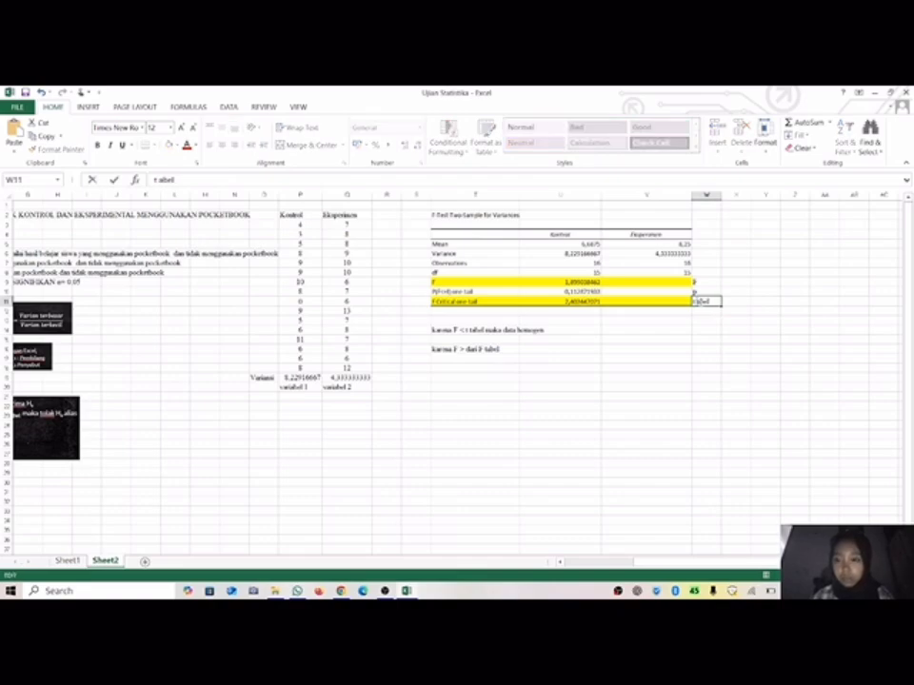
{"action": "type", "text": "F t"}
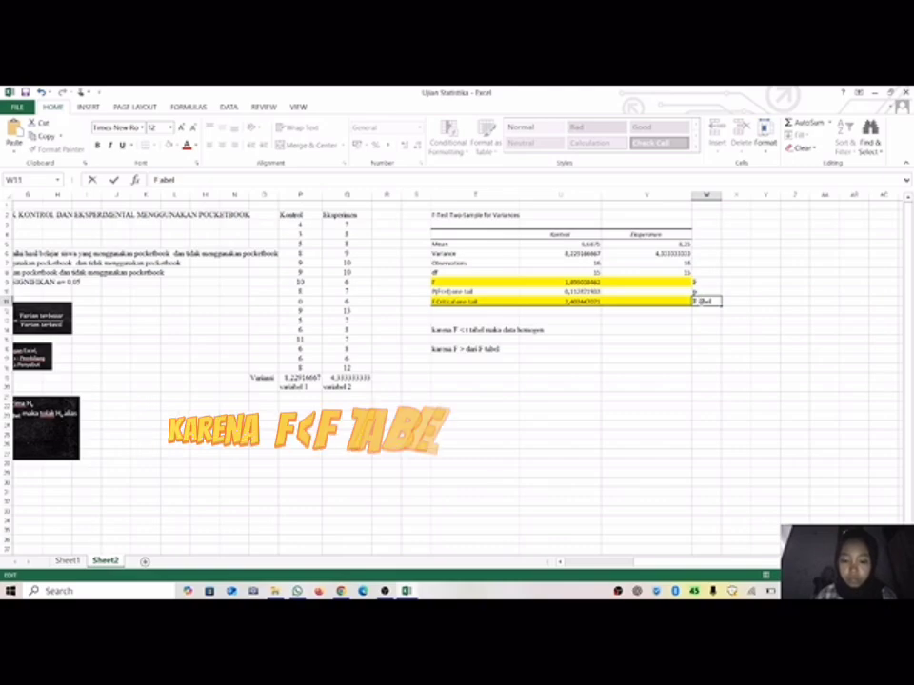
- Complete the conclusion in T16 by appending "maka data homogen" to the existing text
{"action": "left_click", "coordinate": [497, 349]}
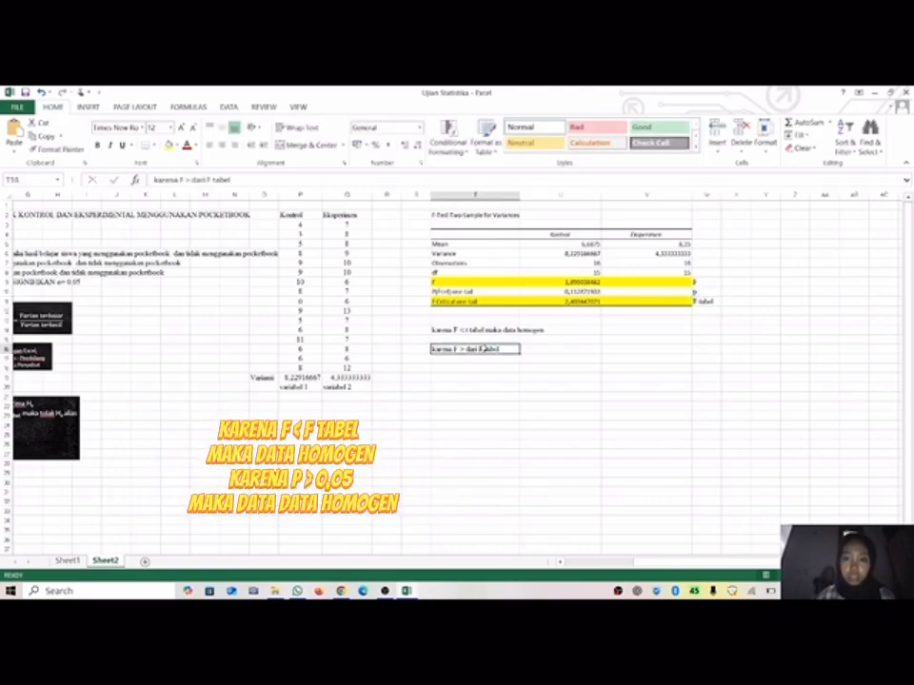
{"action": "double_click", "coordinate": [503, 348]}
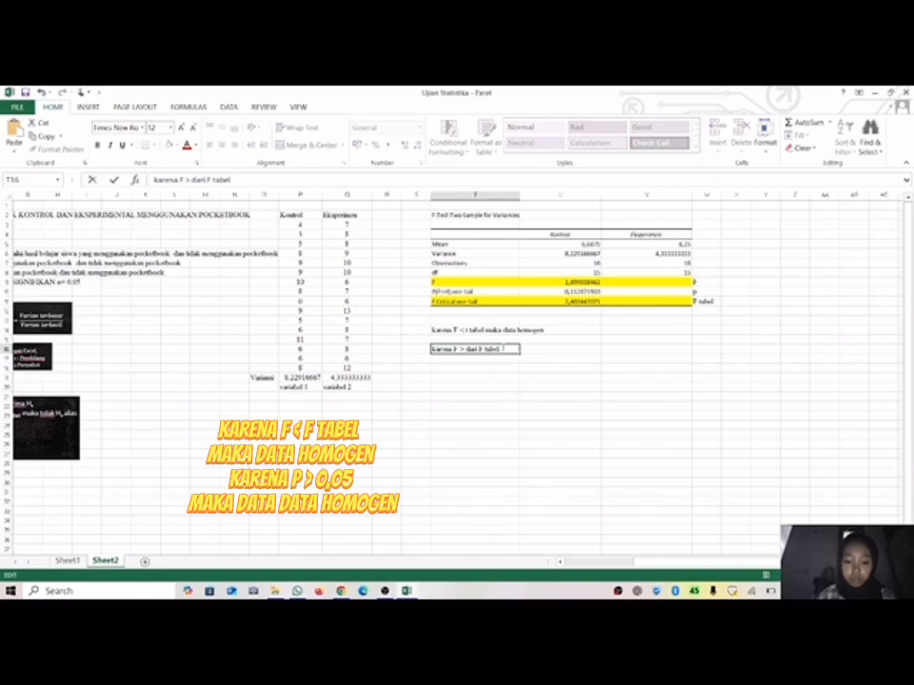
{"action": "type", "text": "maka da"}
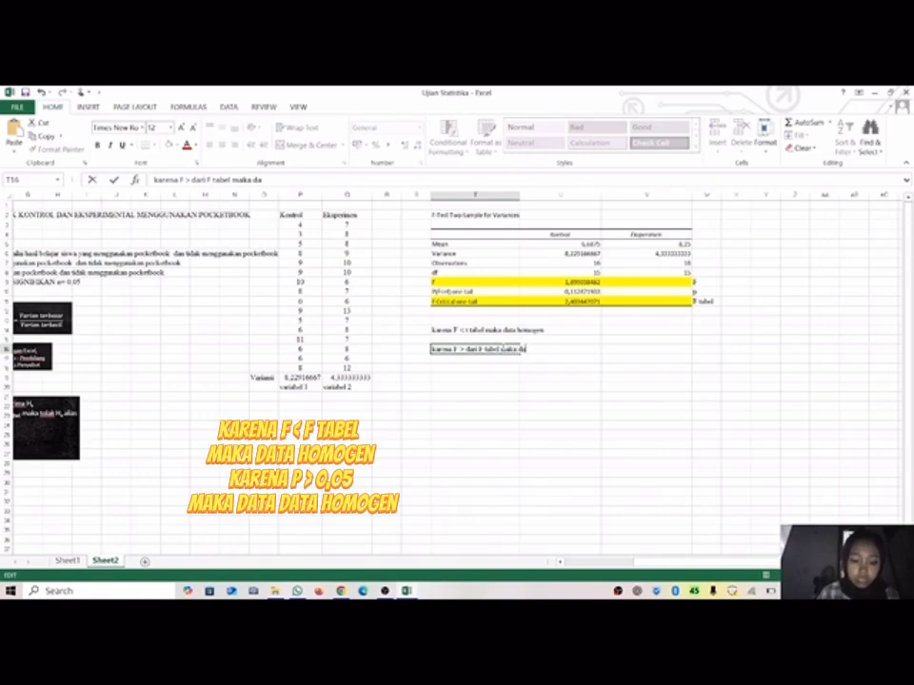
{"action": "type", "text": "ta homogen"}
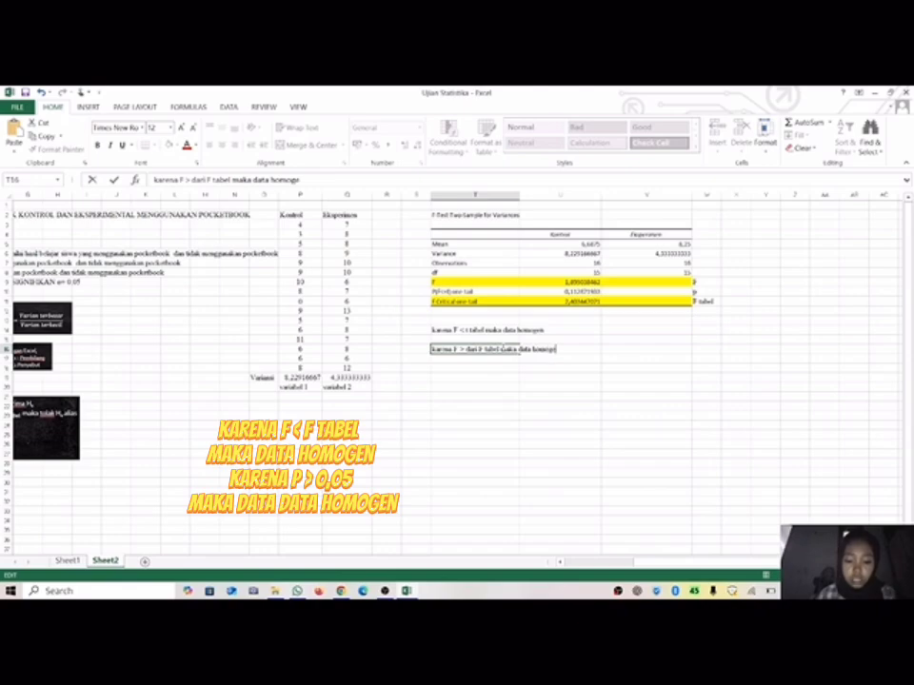
{"action": "left_click", "coordinate": [490, 395]}
- Start the Data Analysis tool "t-Test: Two-Sample Assuming Equal Variances"
{"action": "scroll", "coordinate": [491, 395], "scroll_direction": "left", "scroll_amount": 1}
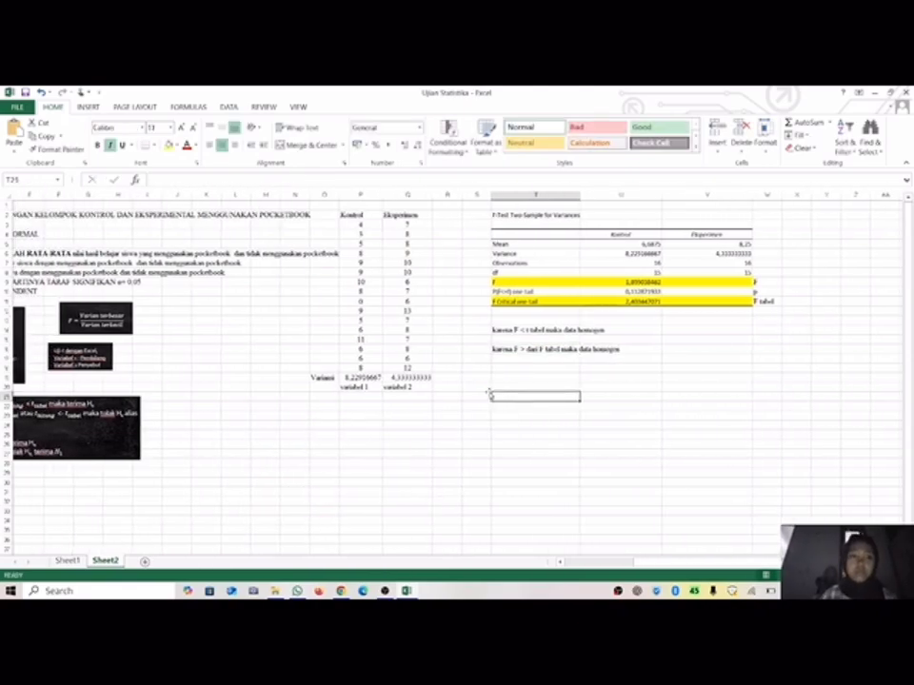
{"action": "scroll", "coordinate": [487, 438], "scroll_direction": "down", "scroll_amount": 3}
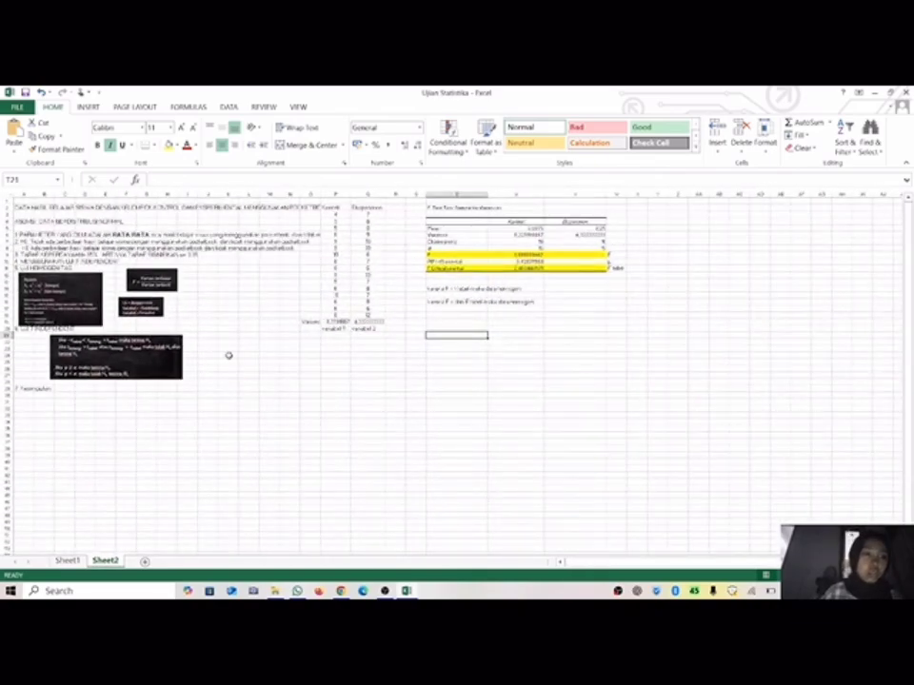
{"action": "scroll", "coordinate": [285, 361], "scroll_direction": "up", "scroll_amount": 2}
{"action": "scroll", "coordinate": [286, 361], "scroll_direction": "up", "scroll_amount": 2}
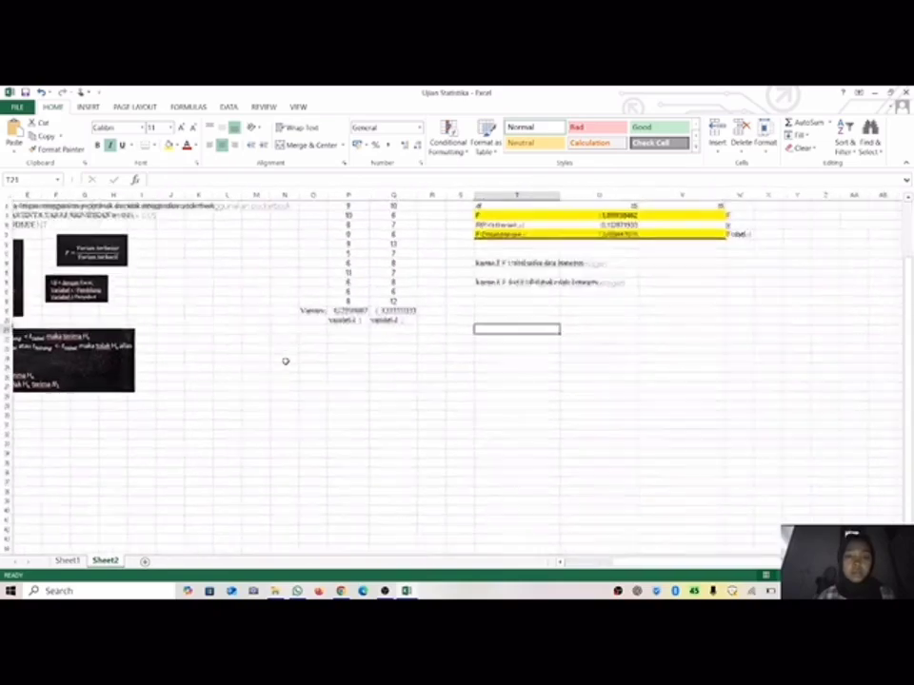
{"action": "left_click", "coordinate": [228, 107]}
{"action": "left_click", "coordinate": [781, 123]}
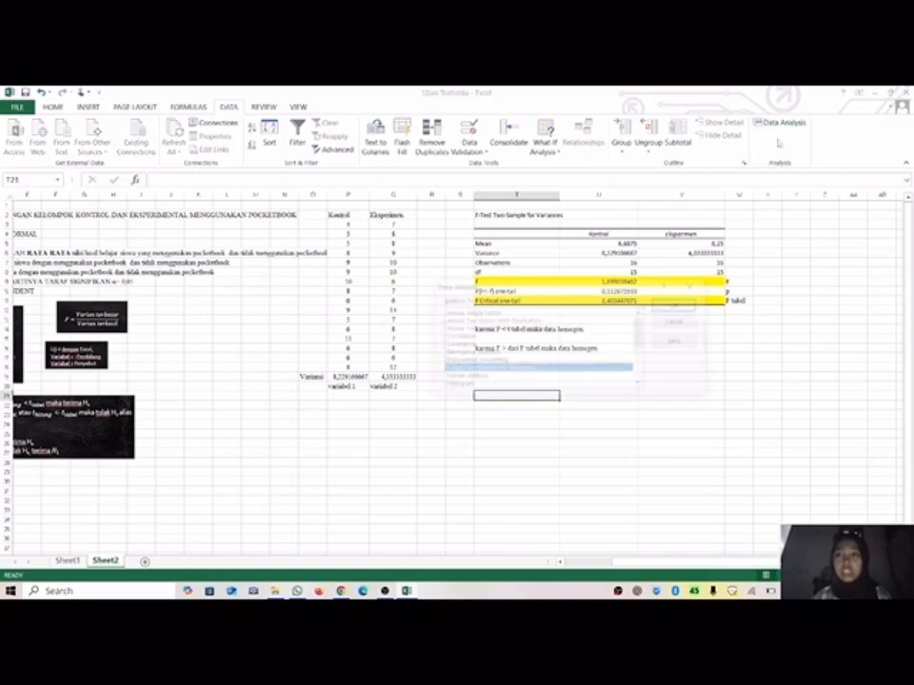
{"action": "scroll", "coordinate": [645, 385], "scroll_direction": "down", "scroll_amount": 3}
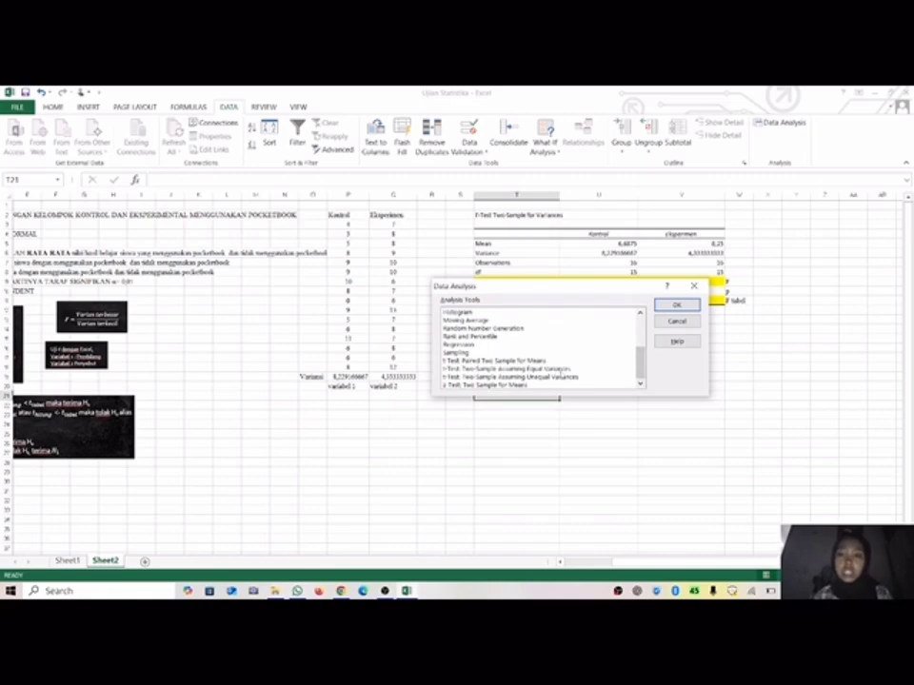
{"action": "left_click", "coordinate": [538, 368]}
{"action": "left_click", "coordinate": [688, 304]}
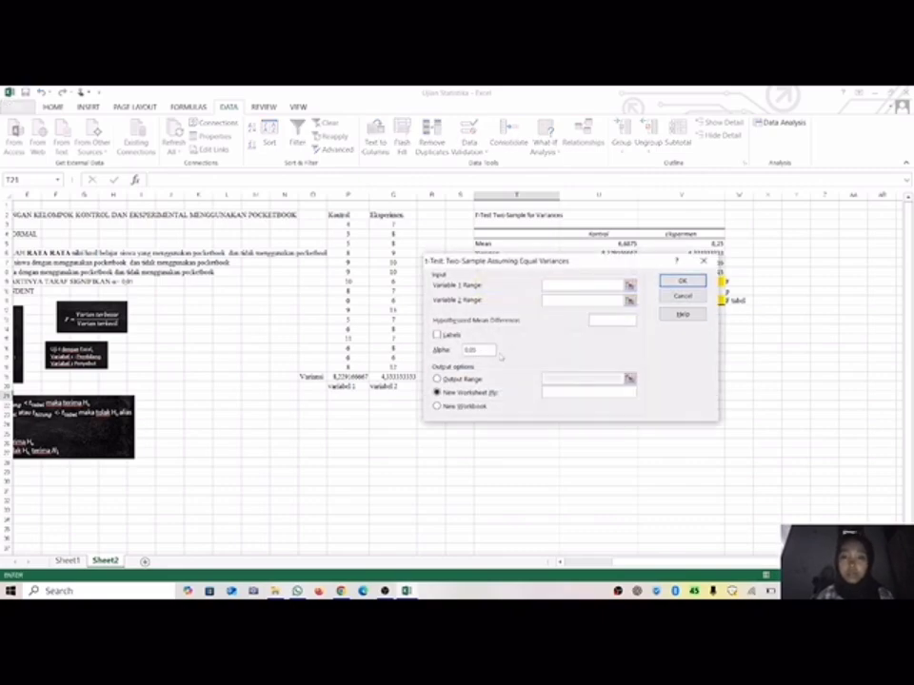
- Set the t-test's Variable 1 range to the Kontrol column P2:P18 and Variable 2 range to the Eksperimen column Q2:Q18
{"action": "scroll", "coordinate": [534, 500], "scroll_direction": "right", "scroll_amount": 2}
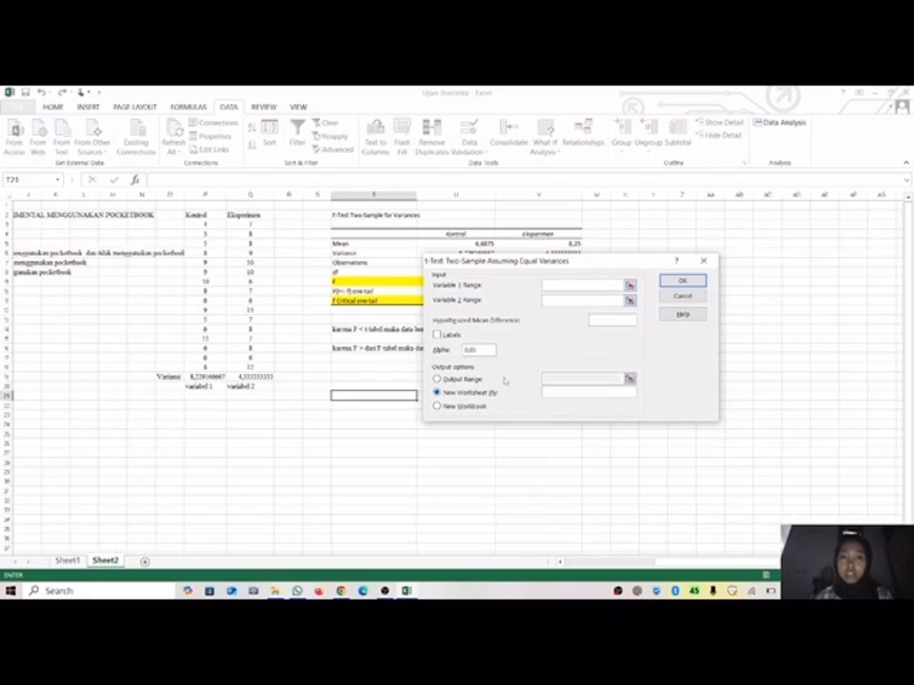
{"action": "left_click", "coordinate": [194, 216]}
{"action": "left_click_drag", "start_coordinate": [194, 216], "coordinate": [212, 366]}
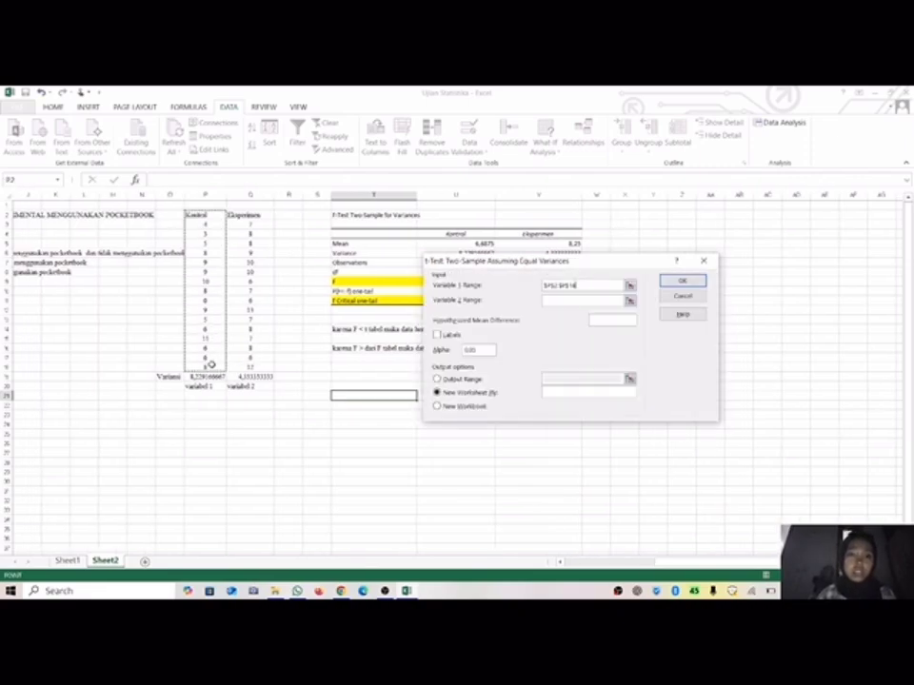
{"action": "left_click", "coordinate": [552, 301]}
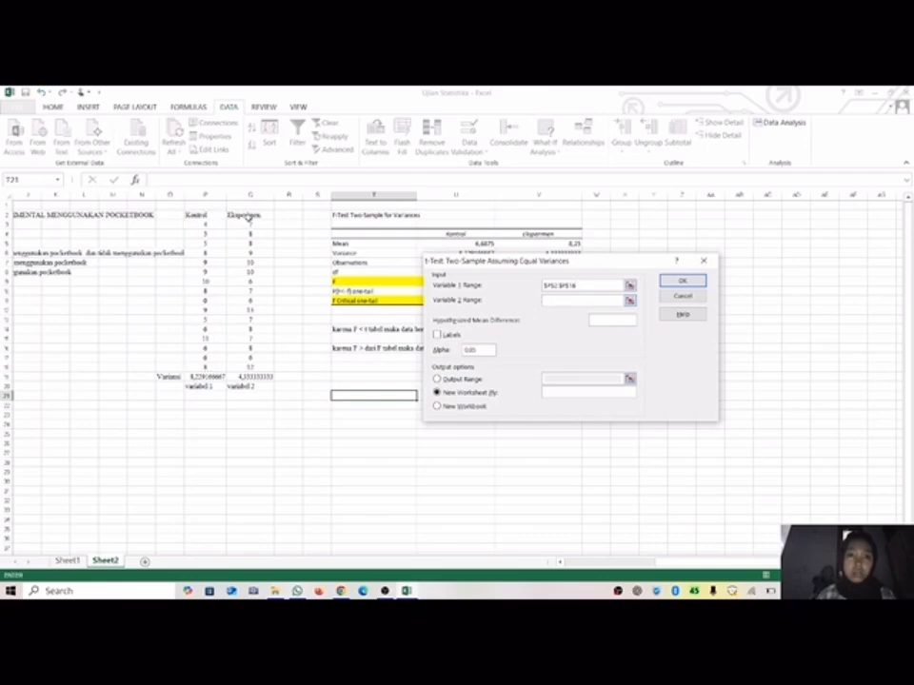
{"action": "left_click_drag", "start_coordinate": [249, 218], "coordinate": [266, 368]}
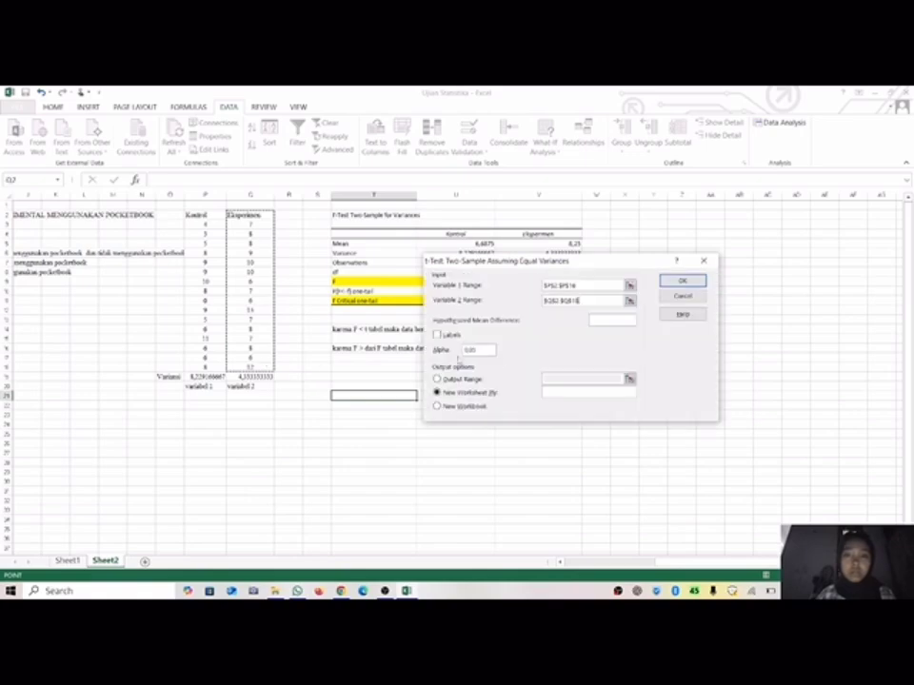
- Enable Labels, set the output range to T21, and run the t-test
{"action": "left_click", "coordinate": [438, 335]}
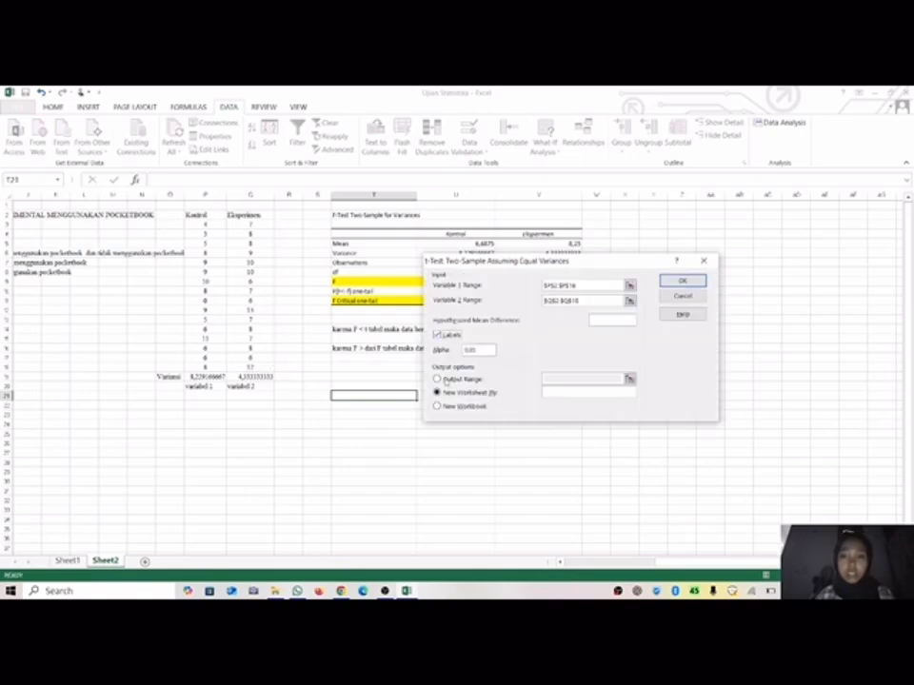
{"action": "left_click", "coordinate": [437, 378]}
{"action": "left_click", "coordinate": [559, 378]}
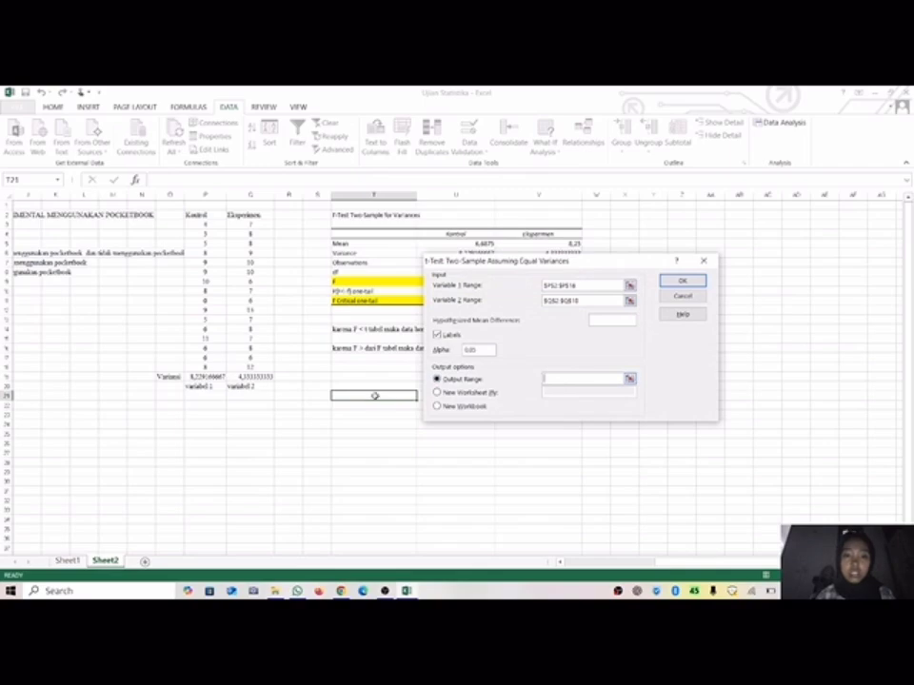
{"action": "left_click", "coordinate": [373, 395]}
{"action": "left_click", "coordinate": [682, 281]}
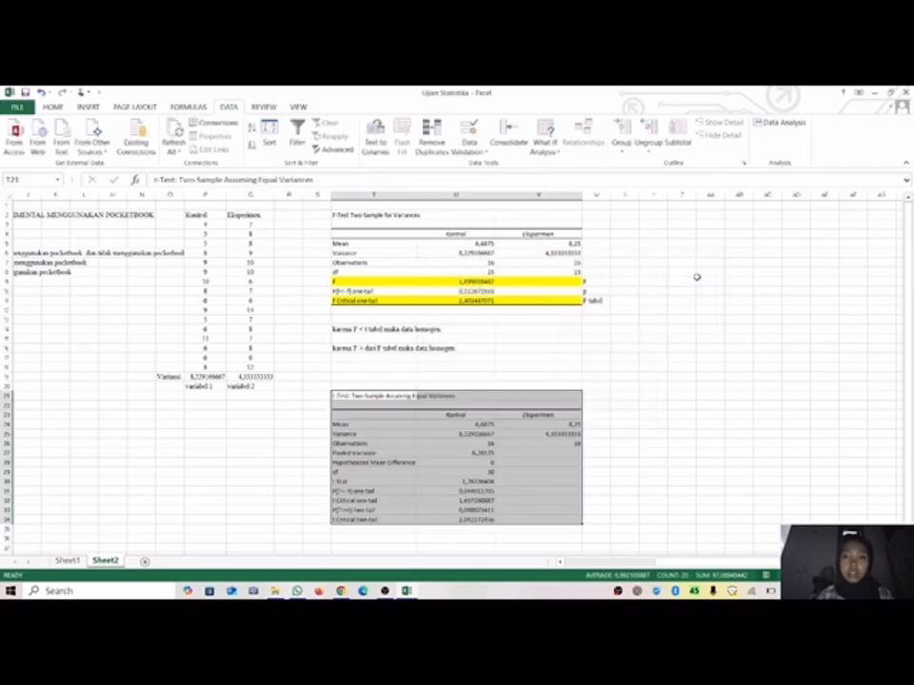
- Highlight the t Stat row T30:V30 of the t-test results in yellow and label it "t hitung" in W30
{"action": "scroll", "coordinate": [491, 461], "scroll_direction": "down", "scroll_amount": 1}
{"action": "scroll", "coordinate": [495, 461], "scroll_direction": "down", "scroll_amount": 2}
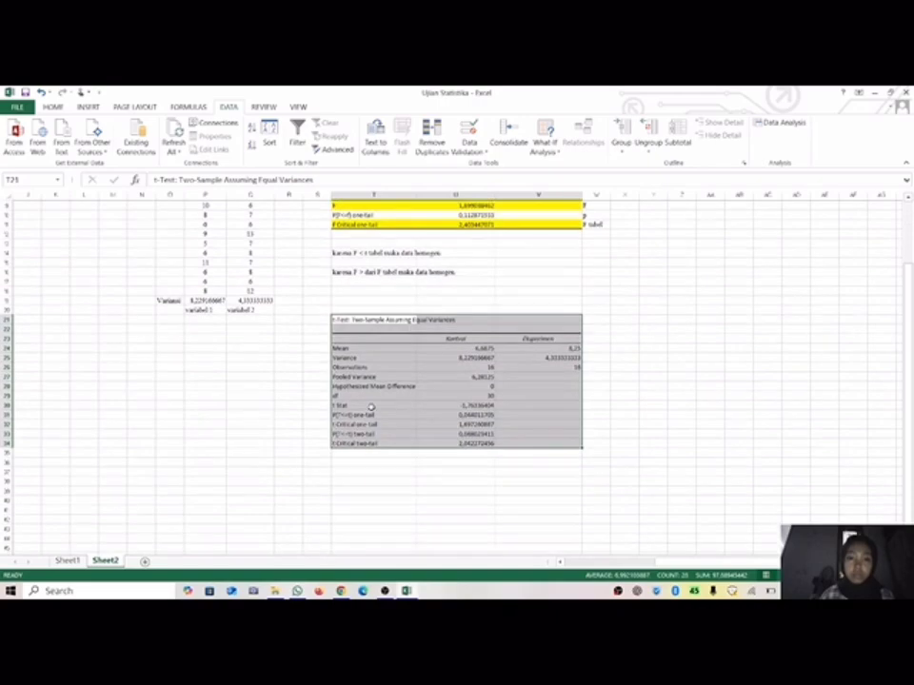
{"action": "left_click_drag", "start_coordinate": [368, 405], "coordinate": [531, 403]}
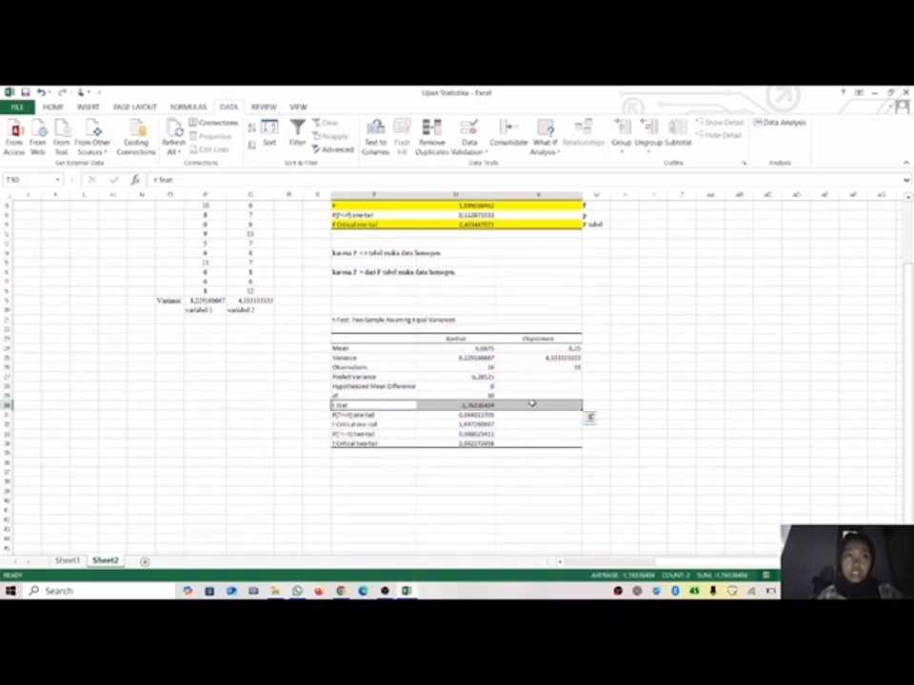
{"action": "left_click", "coordinate": [55, 107]}
{"action": "left_click", "coordinate": [170, 145]}
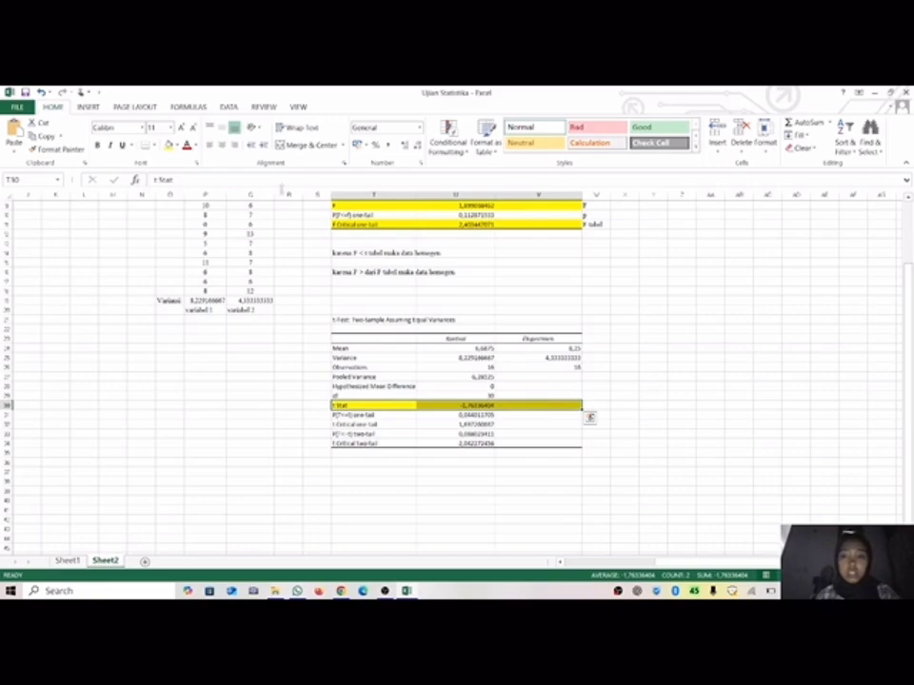
{"action": "left_click", "coordinate": [596, 405]}
{"action": "type", "text": "t"}
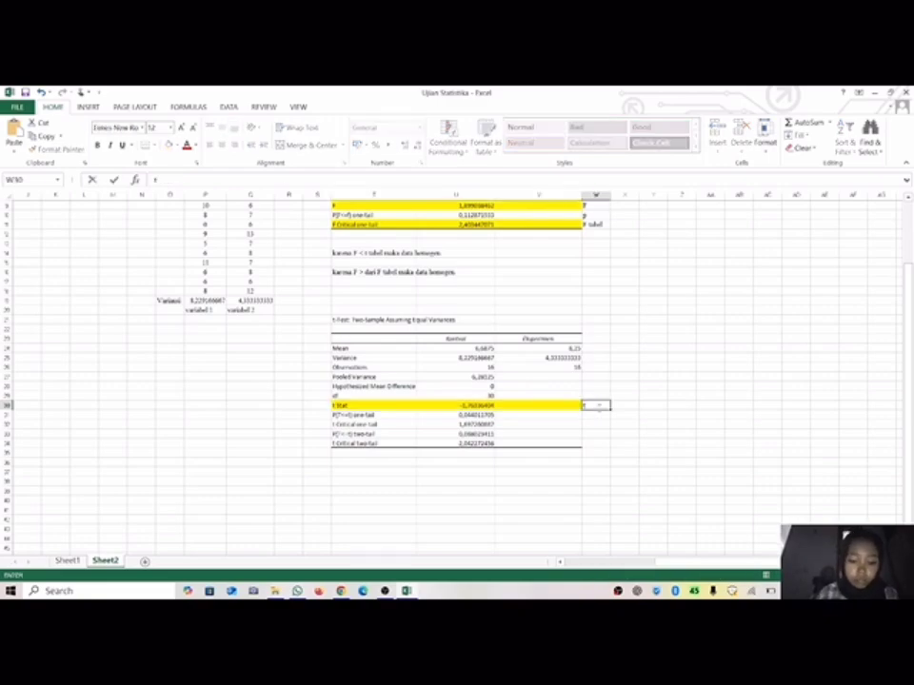
{"action": "type", "text": " hitung"}
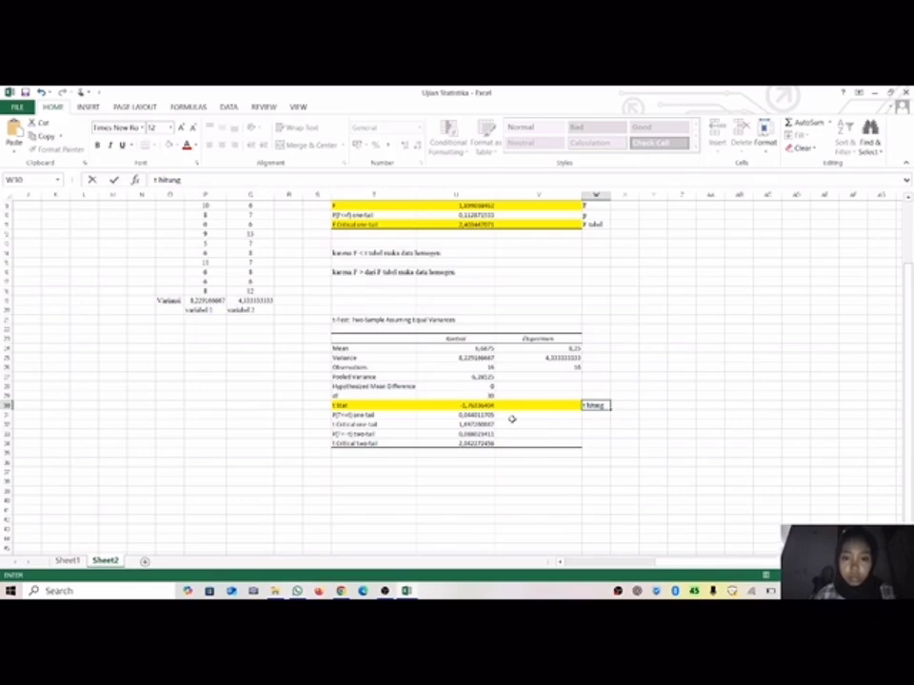
- Highlight the t Critical two-tail row T34:V34 in yellow and label it "t tabel" in W34
{"action": "left_click", "coordinate": [373, 444]}
{"action": "left_click_drag", "start_coordinate": [426, 447], "coordinate": [424, 451]}
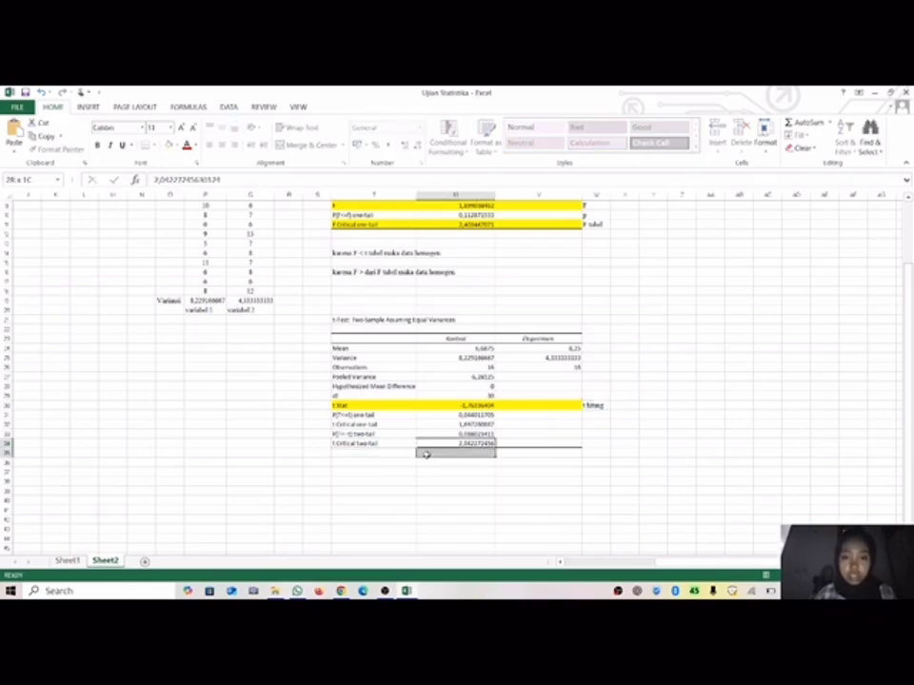
{"action": "left_click", "coordinate": [376, 471]}
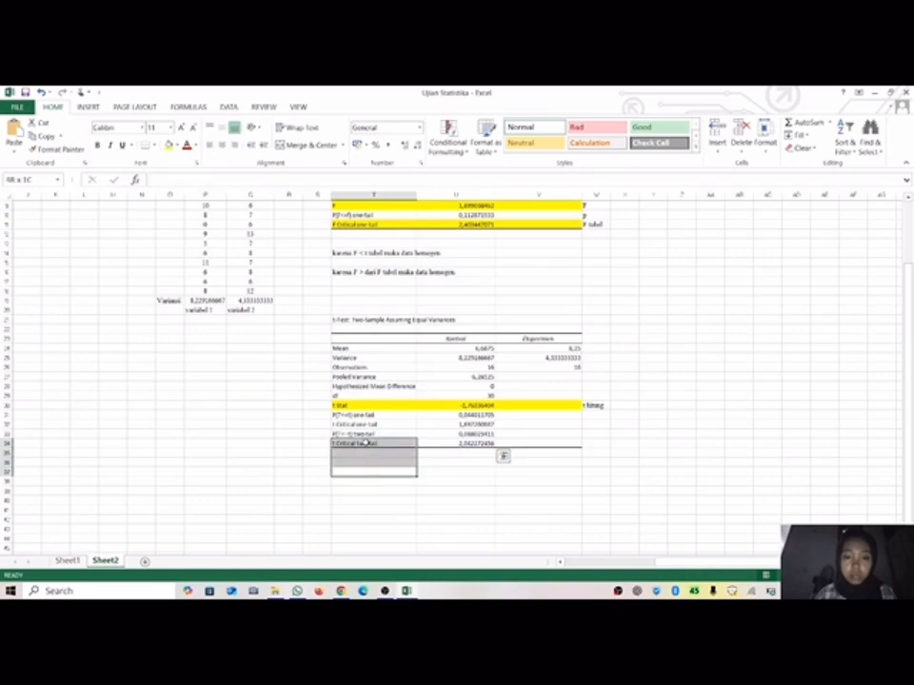
{"action": "left_click", "coordinate": [363, 443]}
{"action": "left_click_drag", "start_coordinate": [376, 443], "coordinate": [544, 445]}
{"action": "key", "text": "F4"}
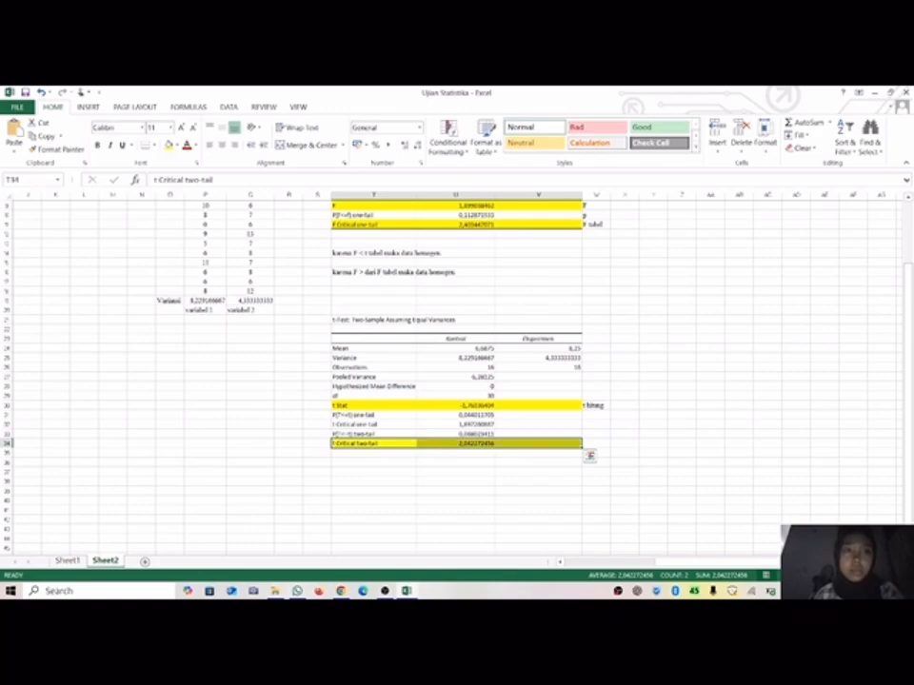
{"action": "left_click", "coordinate": [589, 444]}
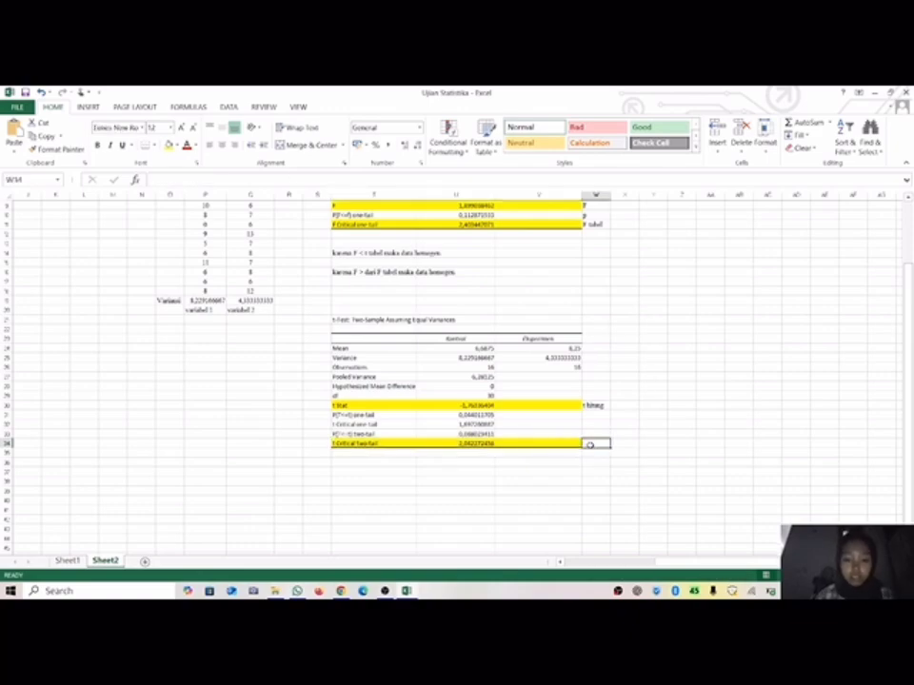
{"action": "type", "text": "t tabel"}
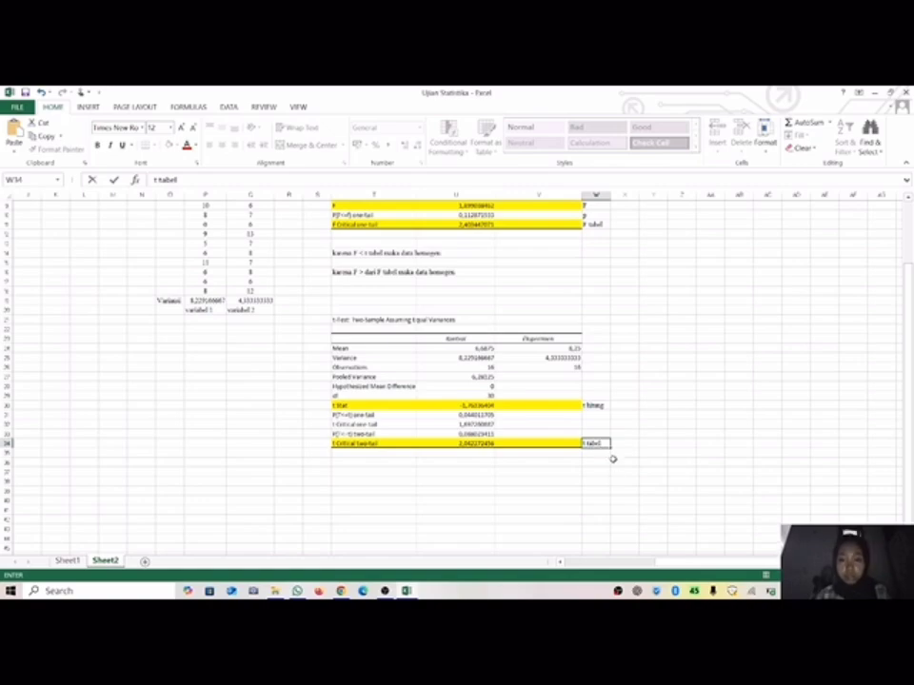
{"action": "left_click", "coordinate": [592, 433]}
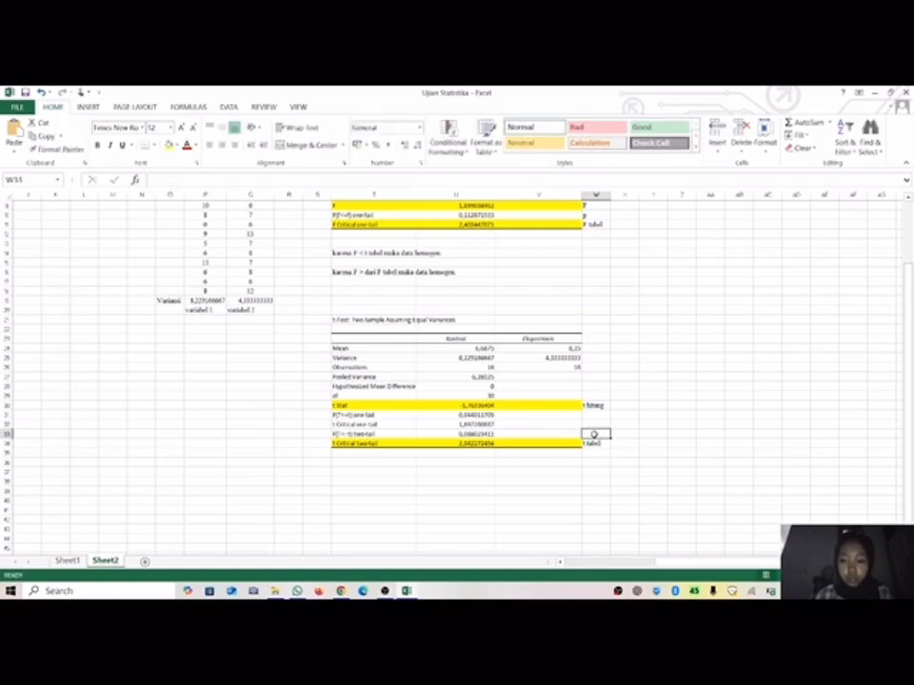
- Label the P(T<=t) two-tail row "p" in W33 and enter "karena - t tabel < t hitung < t tabel maka H0 diterima" in T37
{"action": "type", "text": "p"}
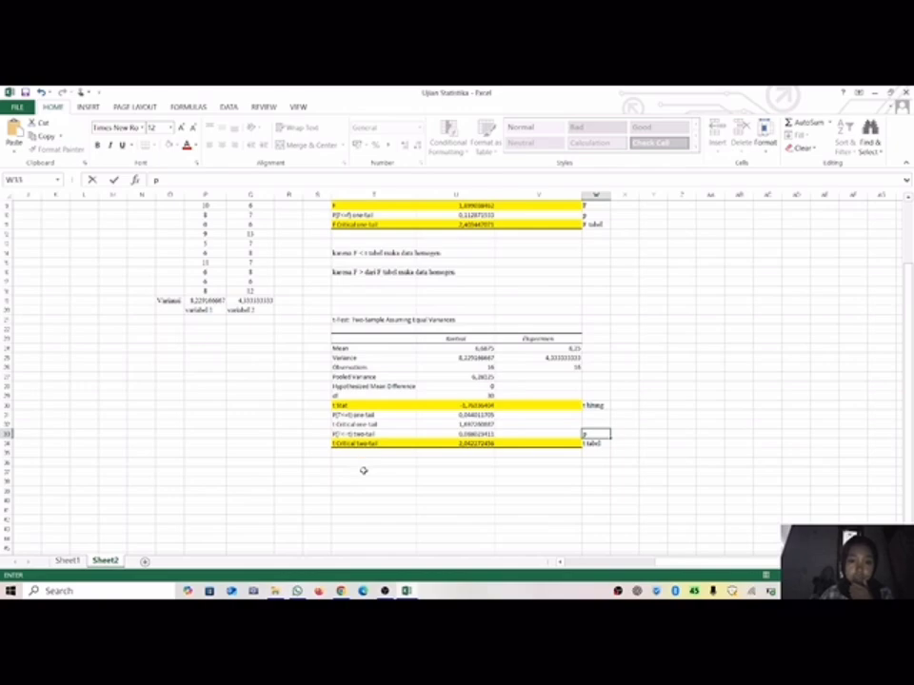
{"action": "left_click", "coordinate": [363, 470]}
{"action": "type", "text": "kare"}
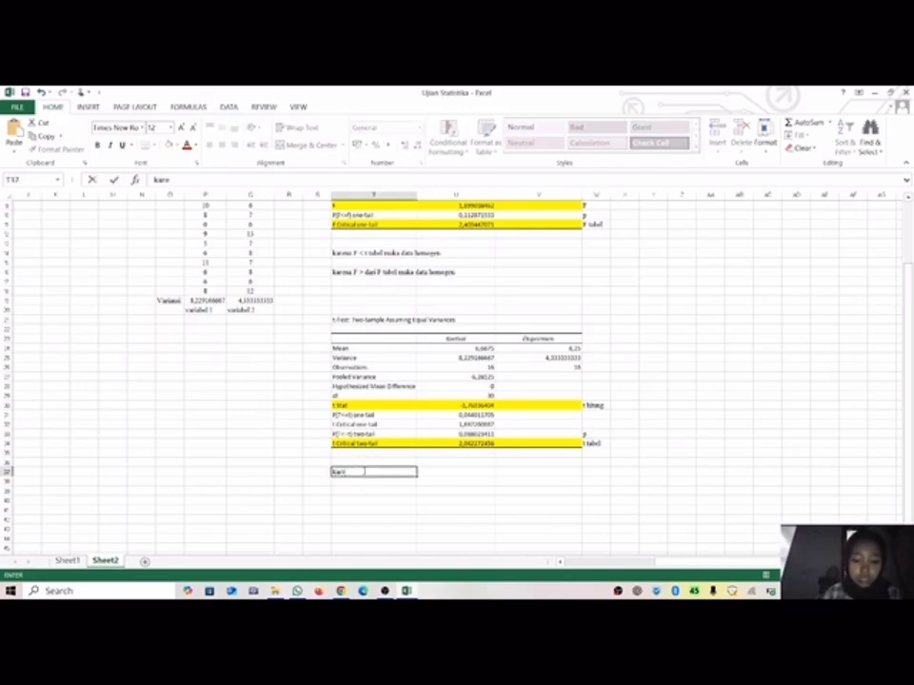
{"action": "type", "text": "na"}
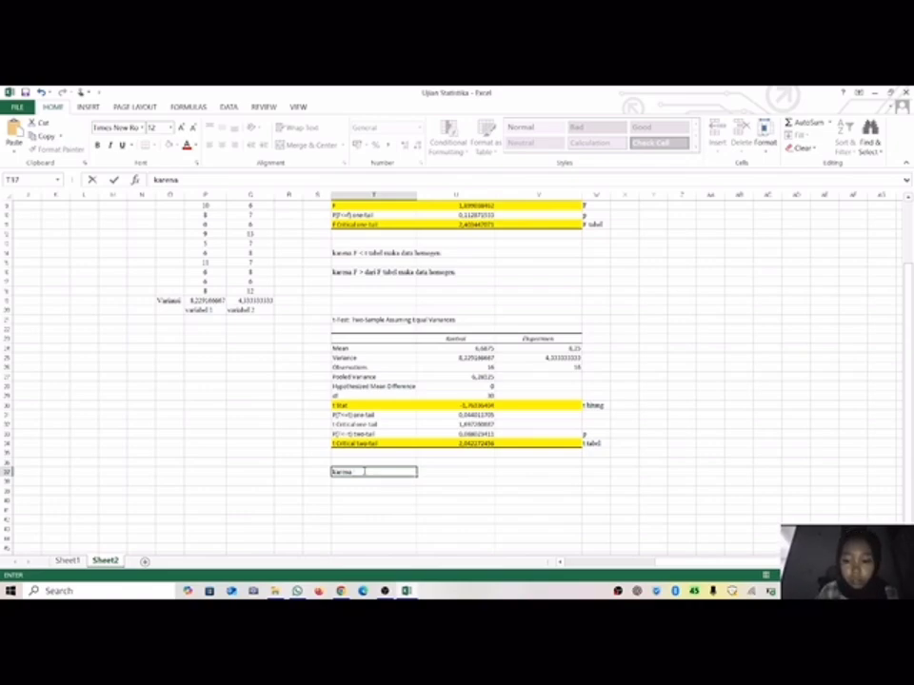
{"action": "type", "text": "- t"}
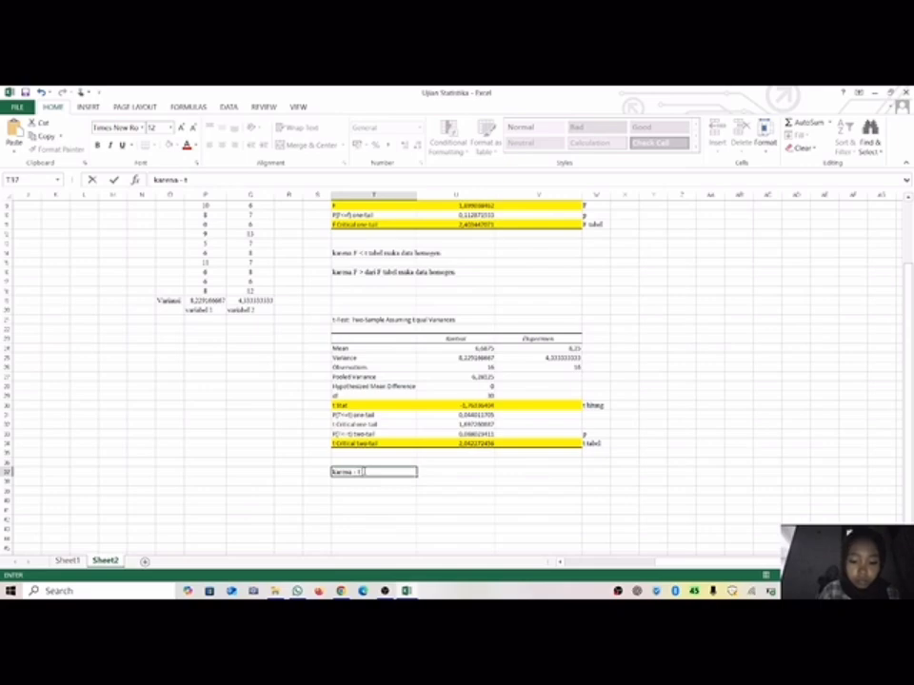
{"action": "type", "text": " tabel"}
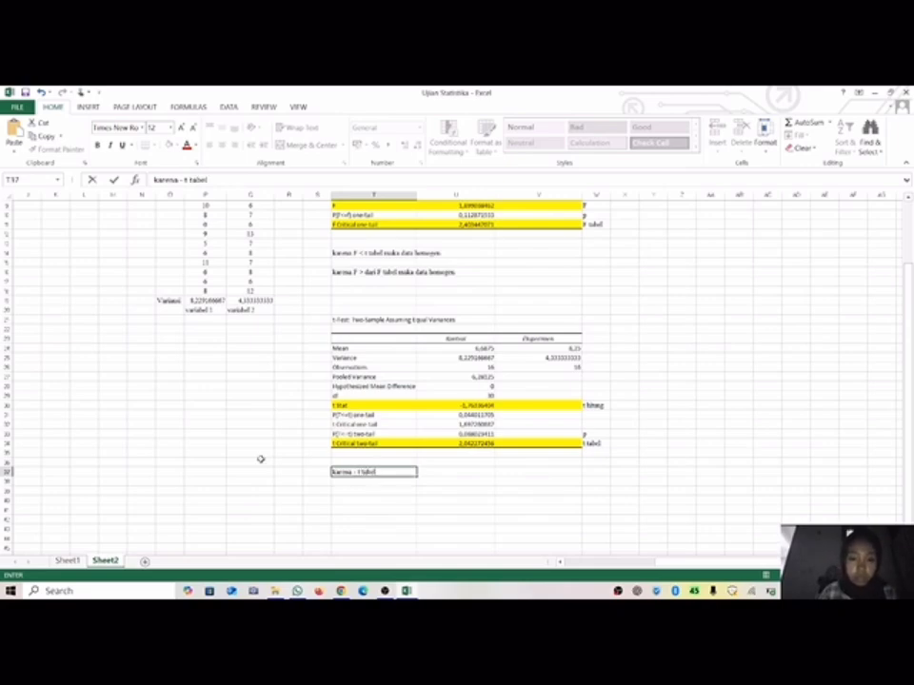
{"action": "scroll", "coordinate": [260, 459], "scroll_direction": "left", "scroll_amount": 4}
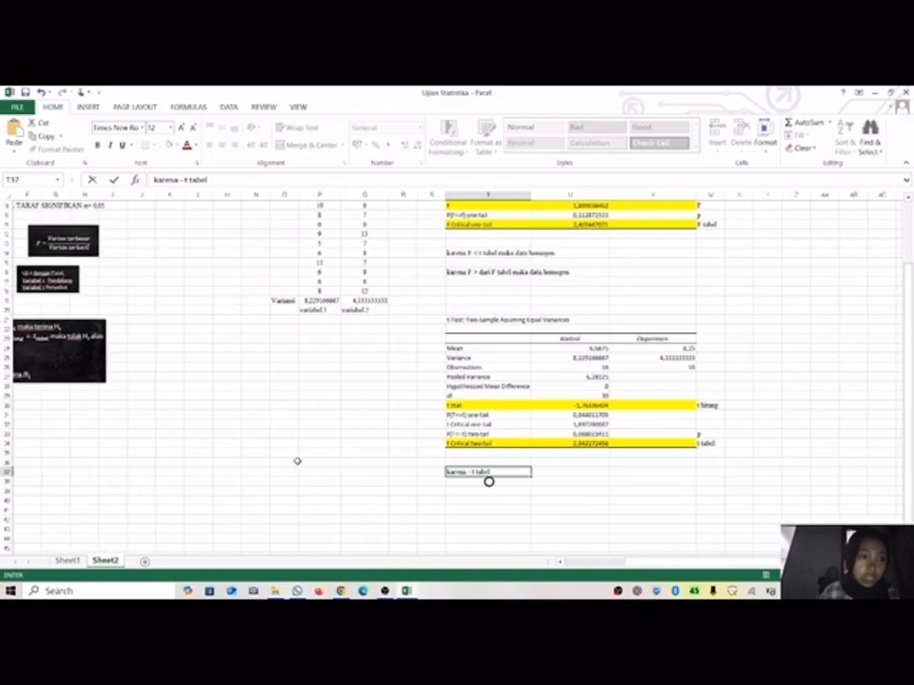
{"action": "scroll", "coordinate": [297, 461], "scroll_direction": "left", "scroll_amount": 2}
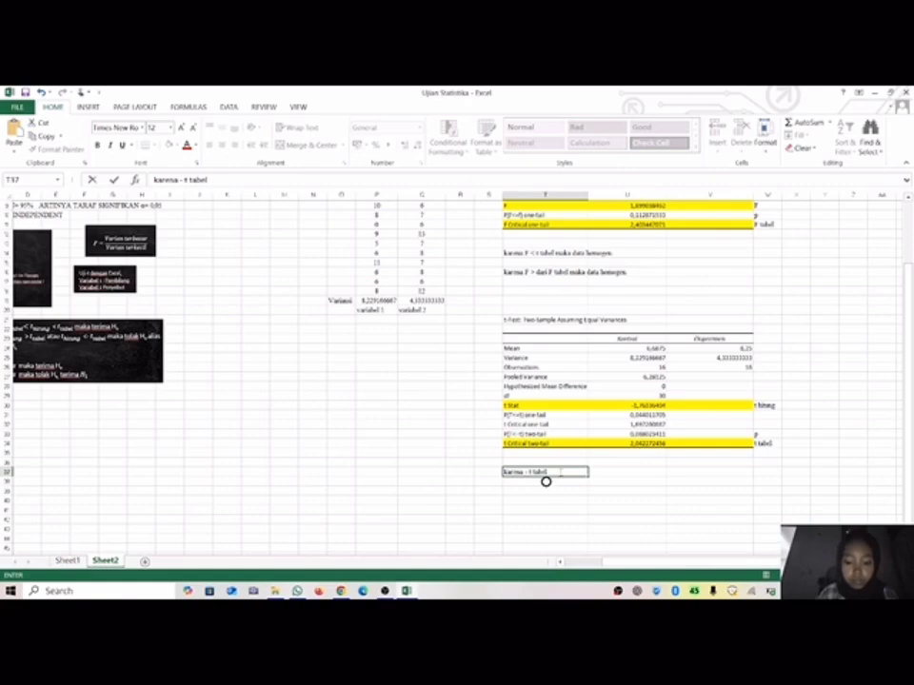
{"action": "type", "text": "k"}
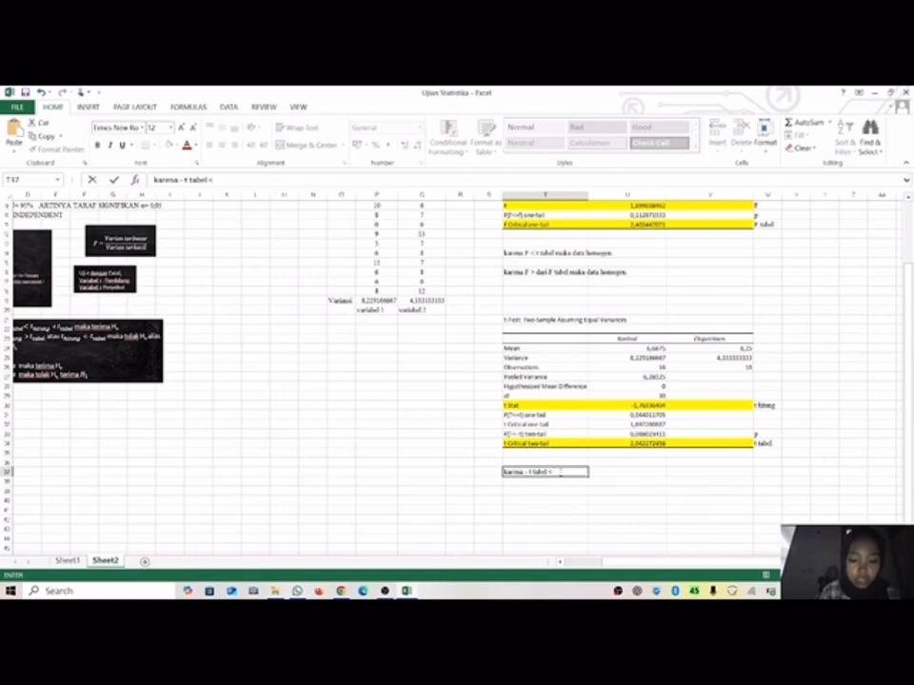
{"action": "type", "text": " t hitung"}
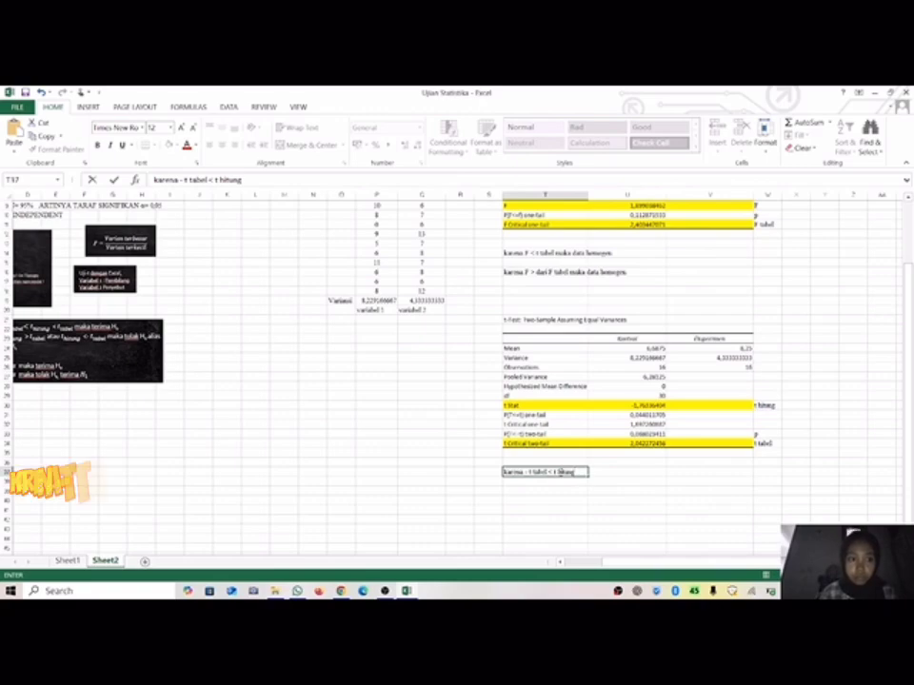
{"action": "type", "text": " < t tabel"}
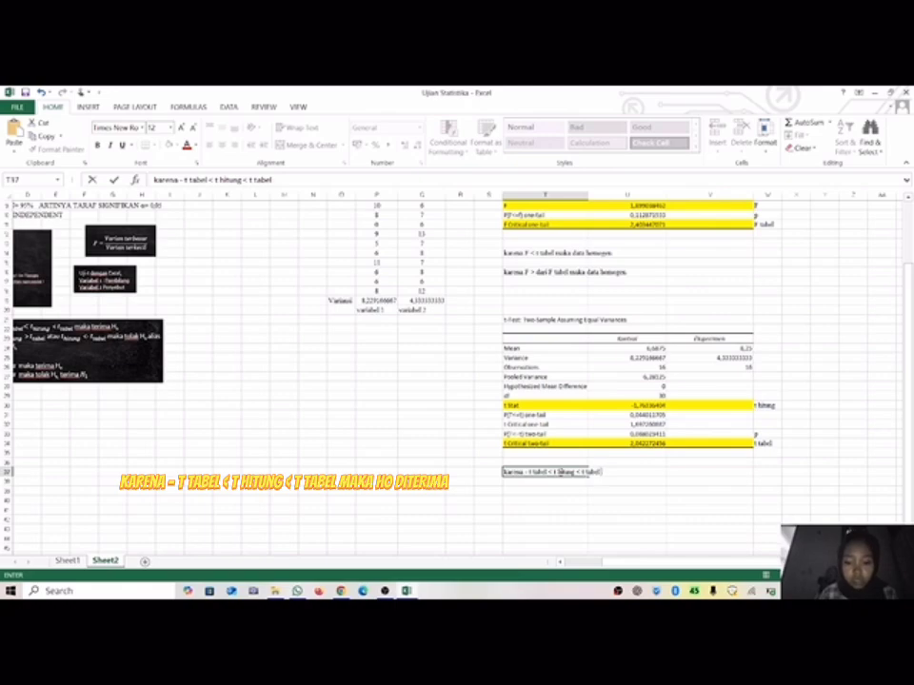
{"action": "type", "text": " maka H0"}
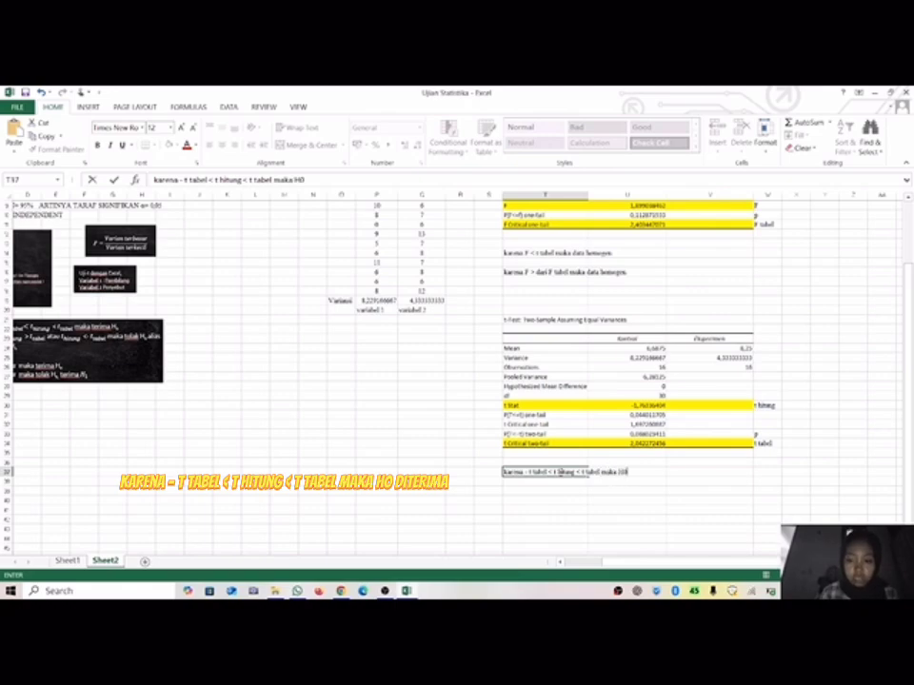
{"action": "type", "text": " diterima"}
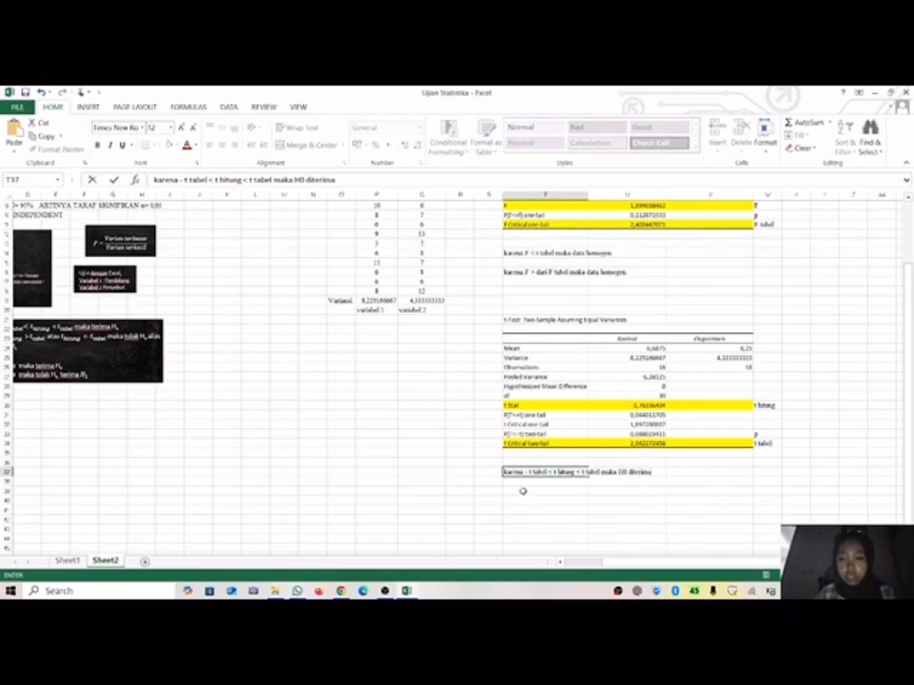
- Enter the p-value conclusion "karena p > dari 0,05 maka H0 diterima" in T39
{"action": "left_click", "coordinate": [522, 491]}
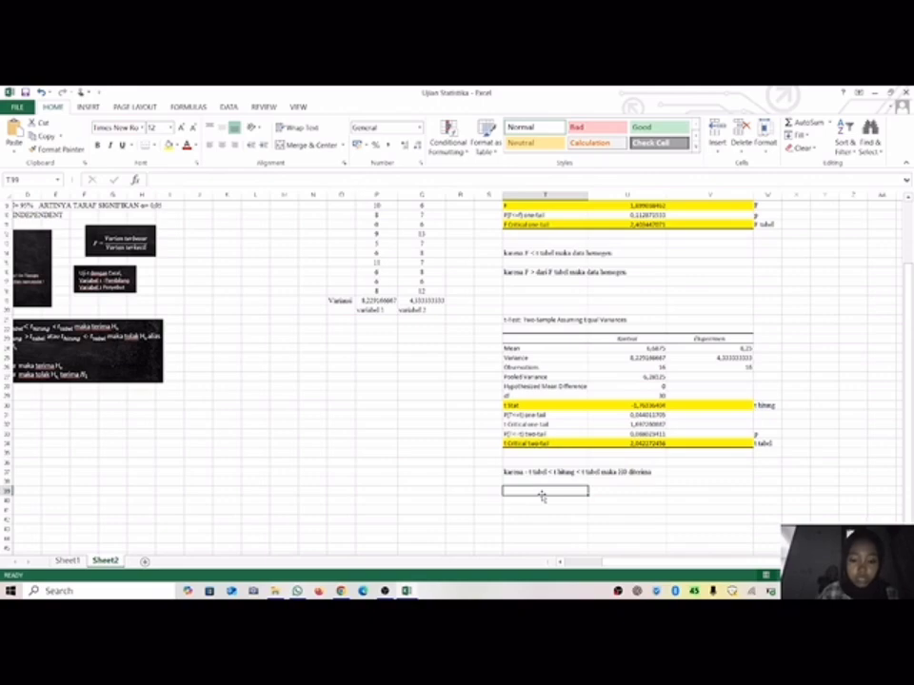
{"action": "scroll", "coordinate": [541, 496], "scroll_direction": "left", "scroll_amount": 1}
{"action": "type", "text": "karena p"}
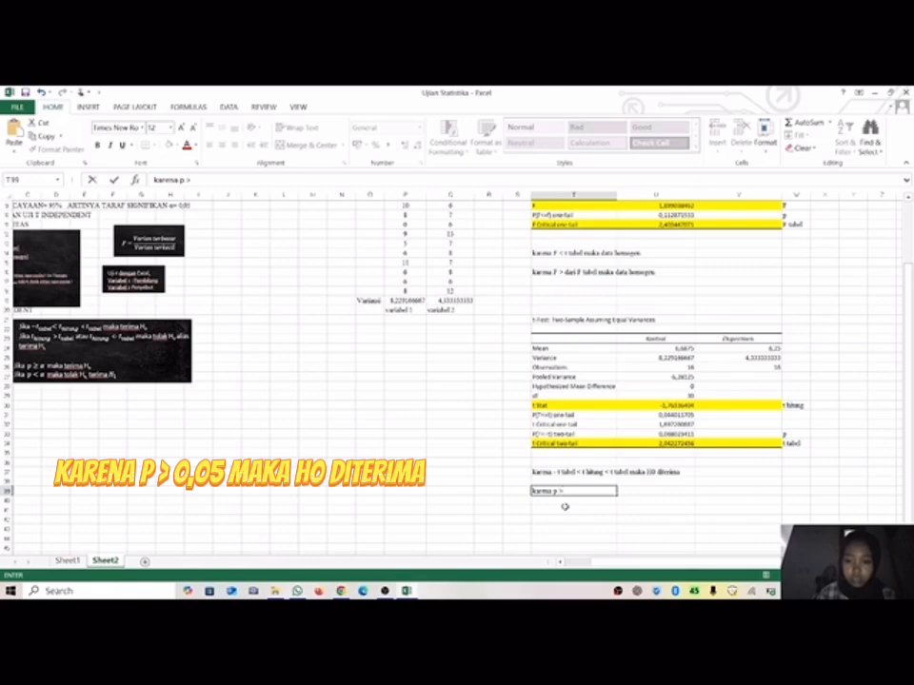
{"action": "type", "text": "> dari 0"}
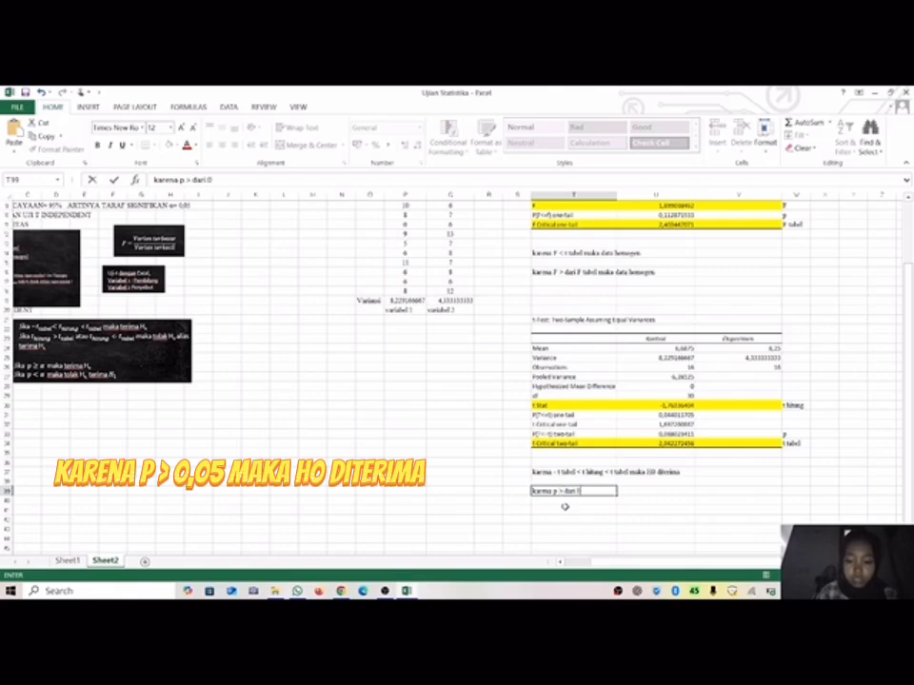
{"action": "type", "text": ",05"}
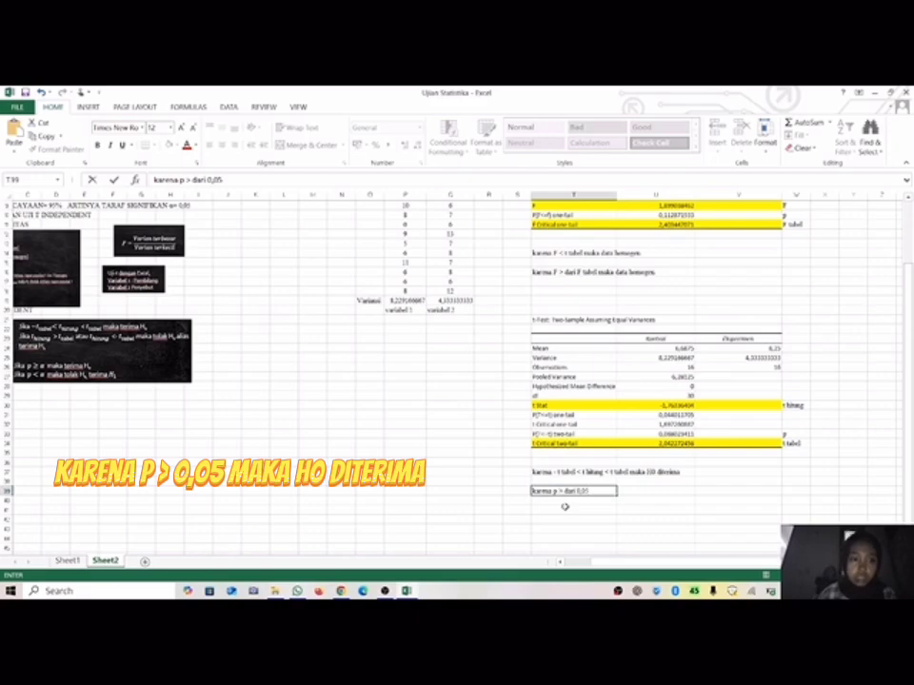
{"action": "type", "text": " maka H0 dite"}
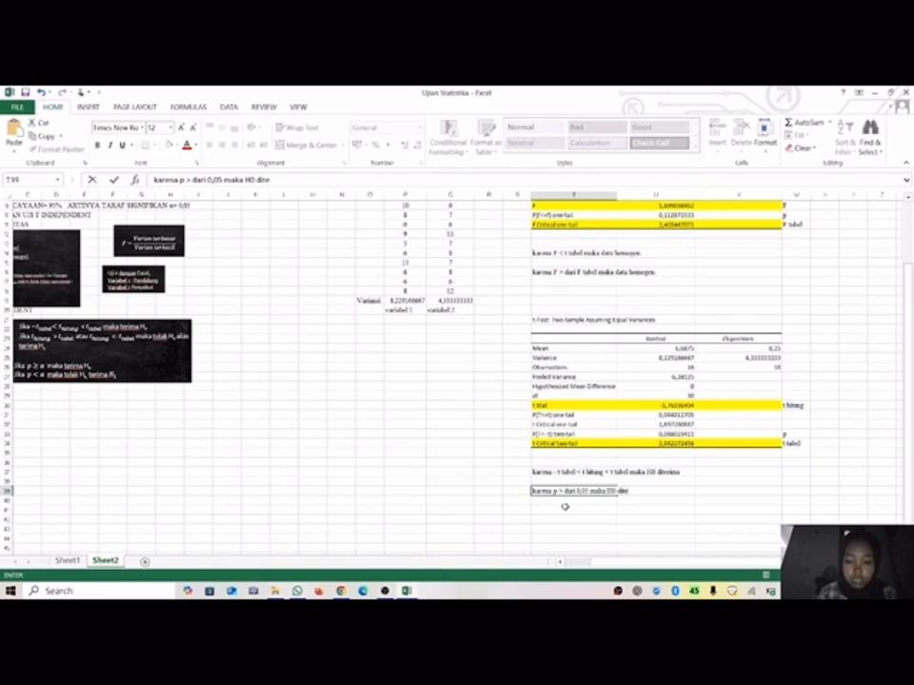
{"action": "type", "text": "rima"}
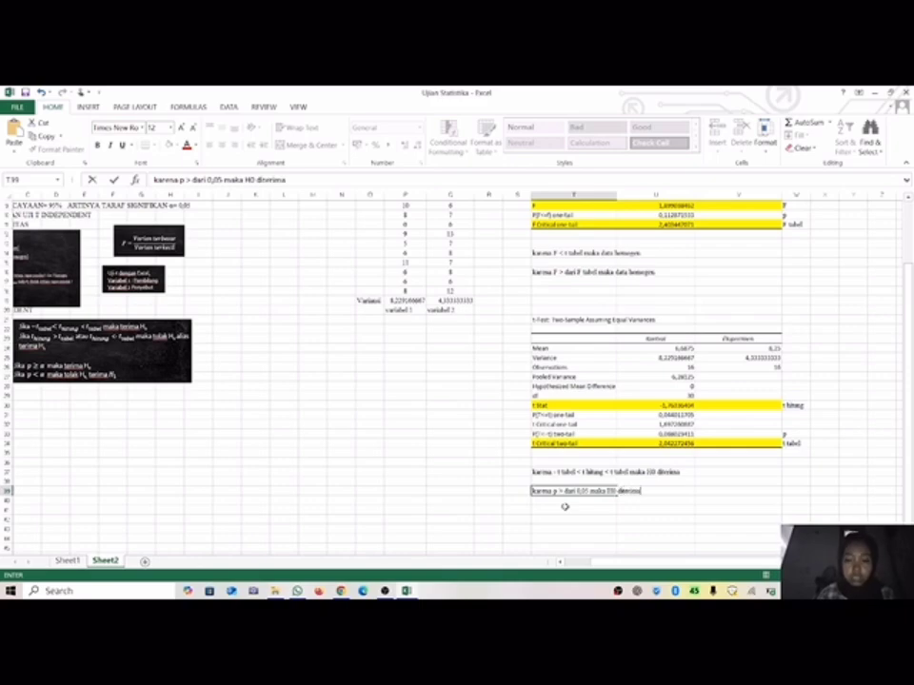
{"action": "left_click", "coordinate": [478, 489]}
- Copy the H0 statement from A7, without its "2. H0:" prefix, and append it after "7. Kesimpulan:" in A29
{"action": "scroll", "coordinate": [479, 488], "scroll_direction": "left", "scroll_amount": 1}
{"action": "scroll", "coordinate": [479, 488], "scroll_direction": "left", "scroll_amount": 2}
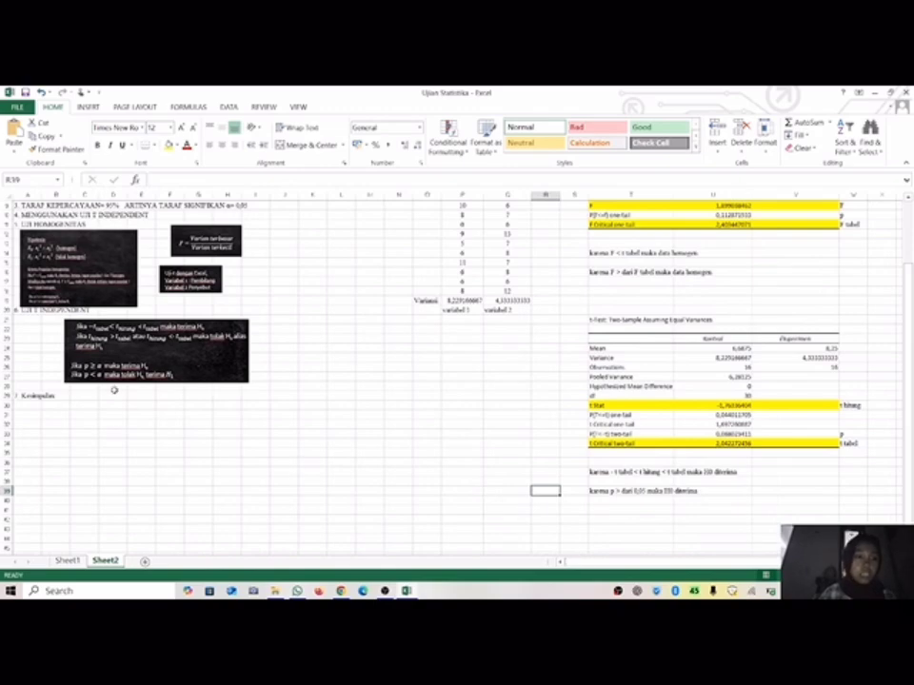
{"action": "left_click", "coordinate": [34, 394]}
{"action": "scroll", "coordinate": [34, 394], "scroll_direction": "up", "scroll_amount": 3}
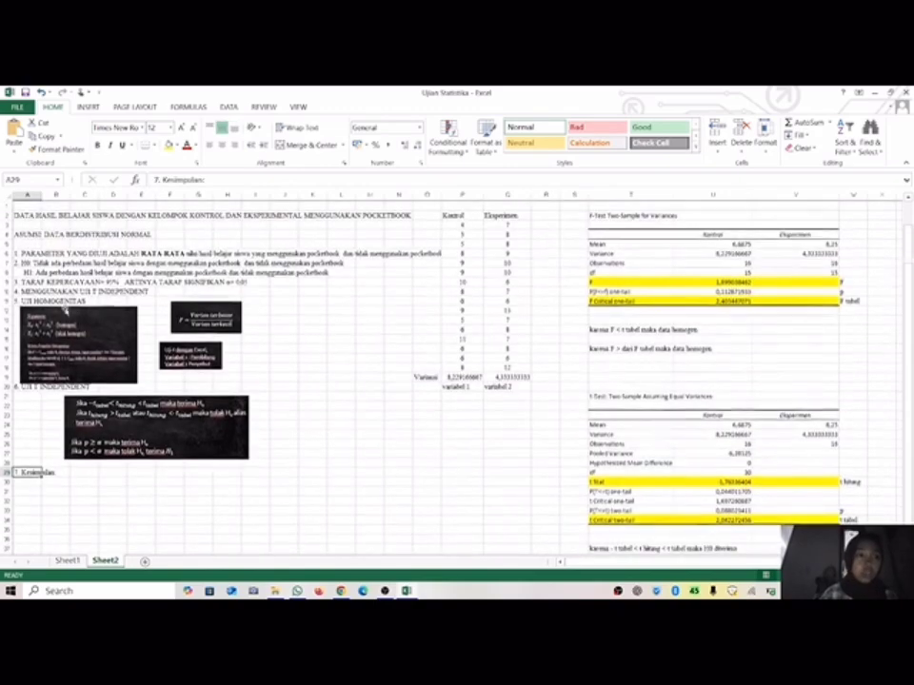
{"action": "left_click", "coordinate": [27, 261]}
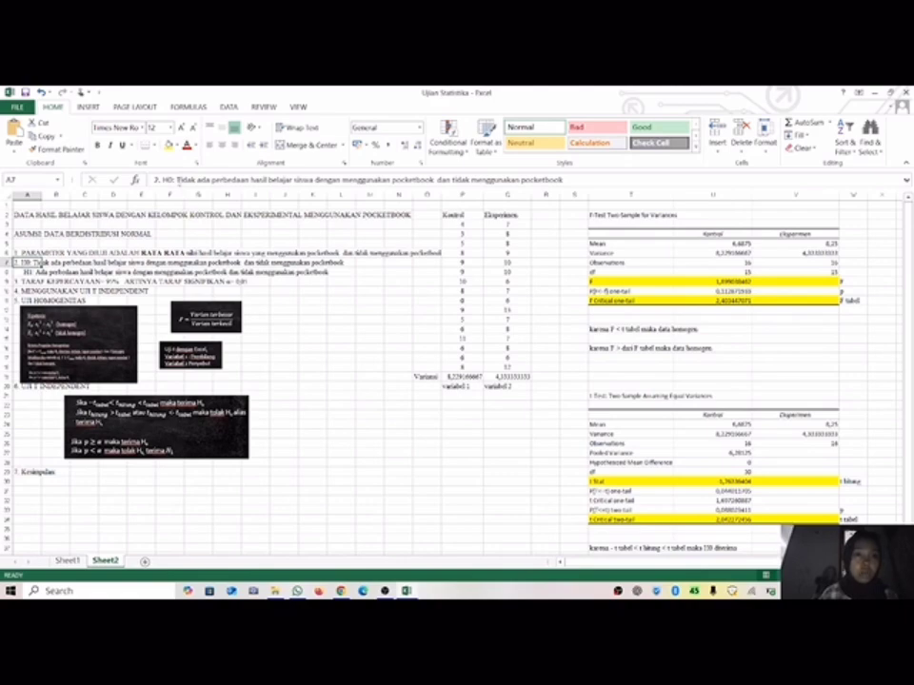
{"action": "left_click_drag", "start_coordinate": [177, 180], "coordinate": [565, 180]}
{"action": "key", "text": "ctrl+c"}
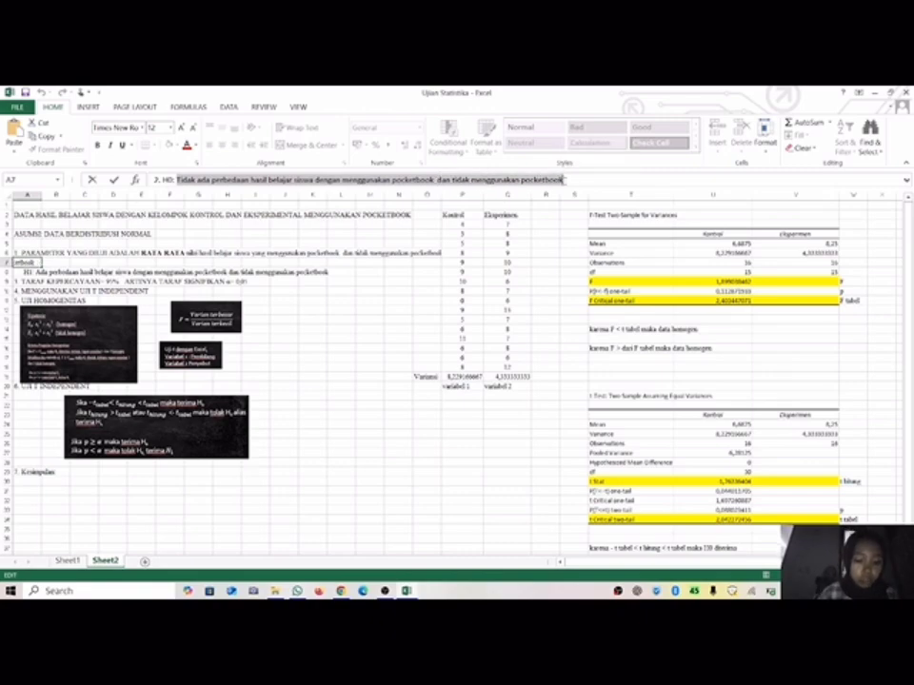
{"action": "left_click", "coordinate": [43, 470]}
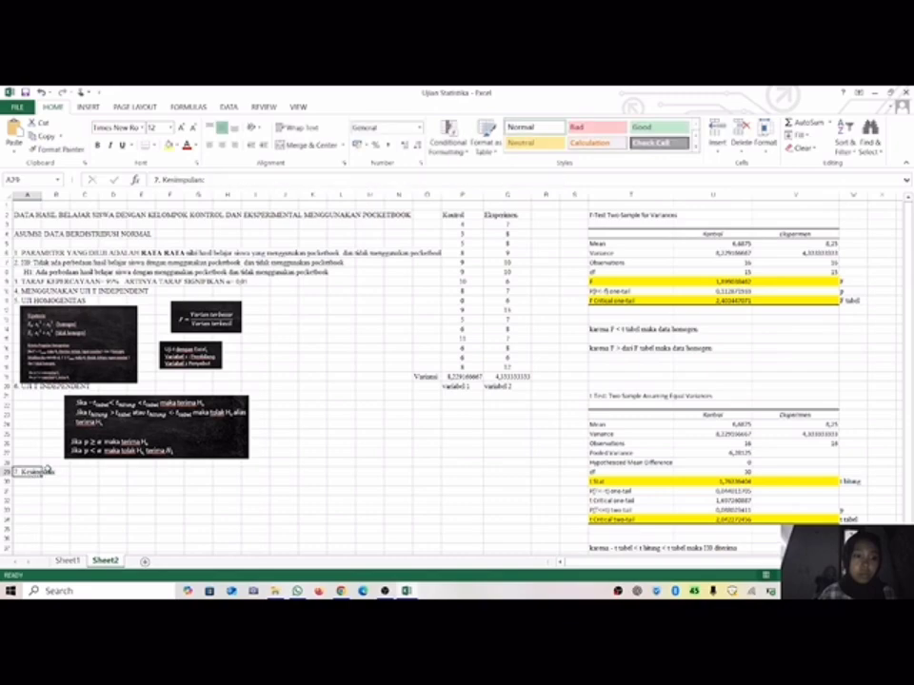
{"action": "double_click", "coordinate": [43, 470]}
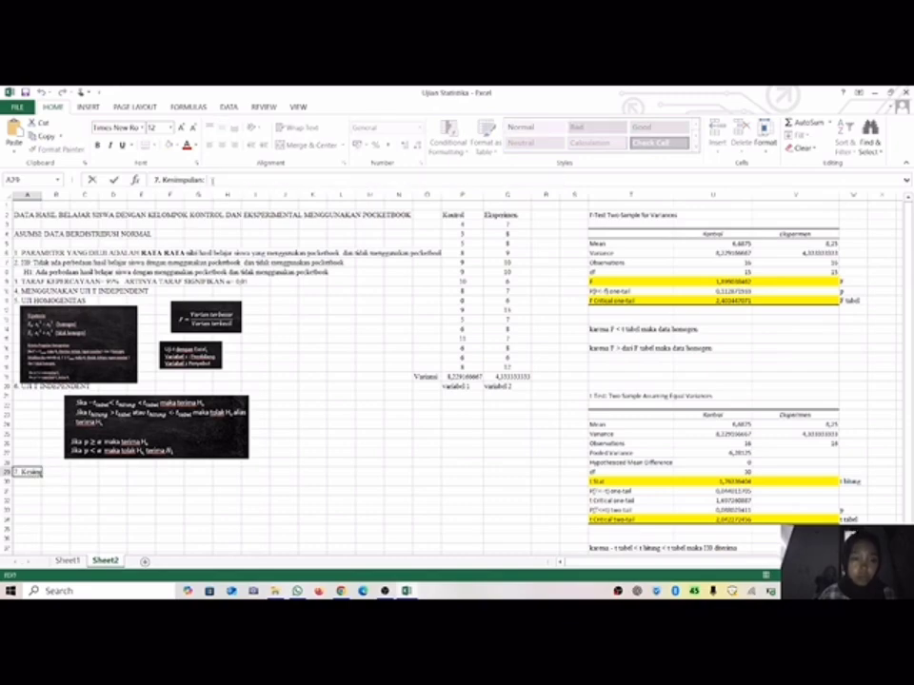
{"action": "key", "text": "ctrl+v"}
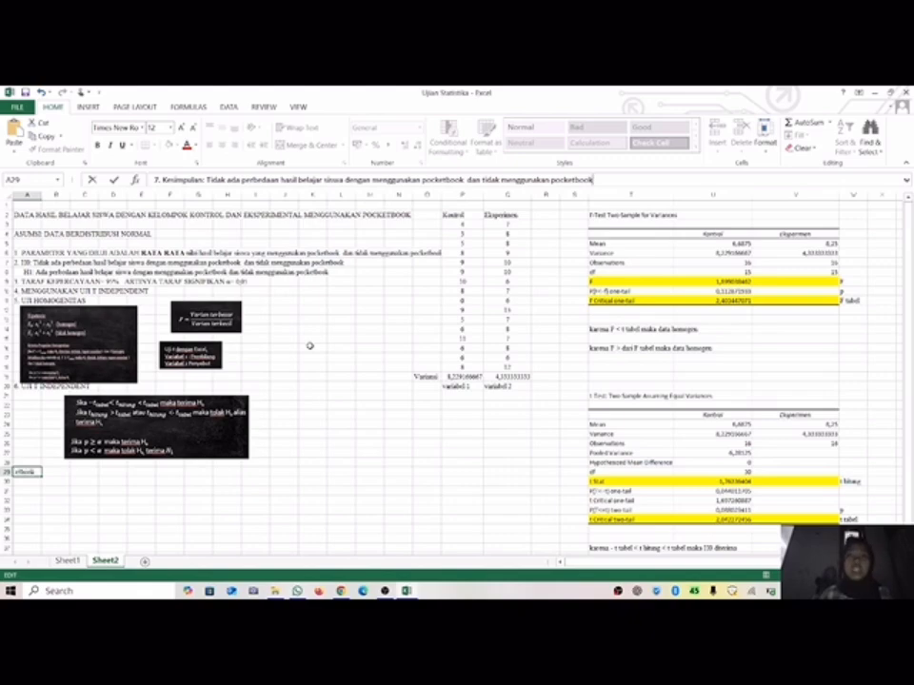